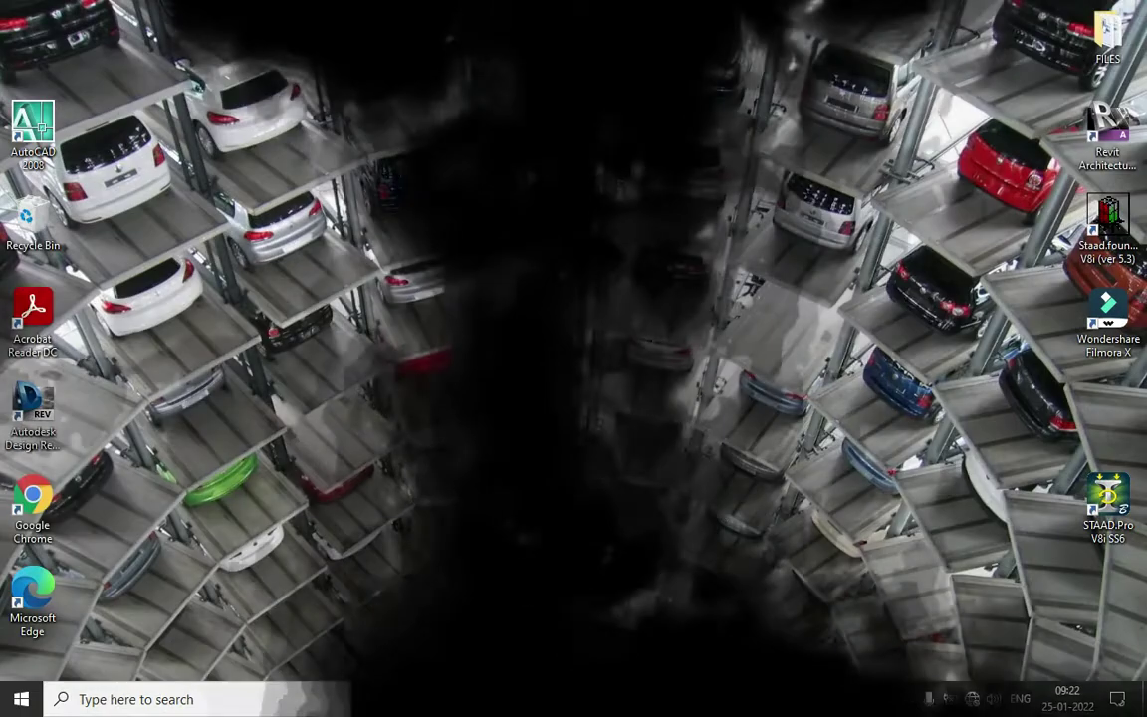
- Refresh the desktop several times from its right-click menu
left_click(587, 220)
right_click(392, 34)
left_click(443, 91)
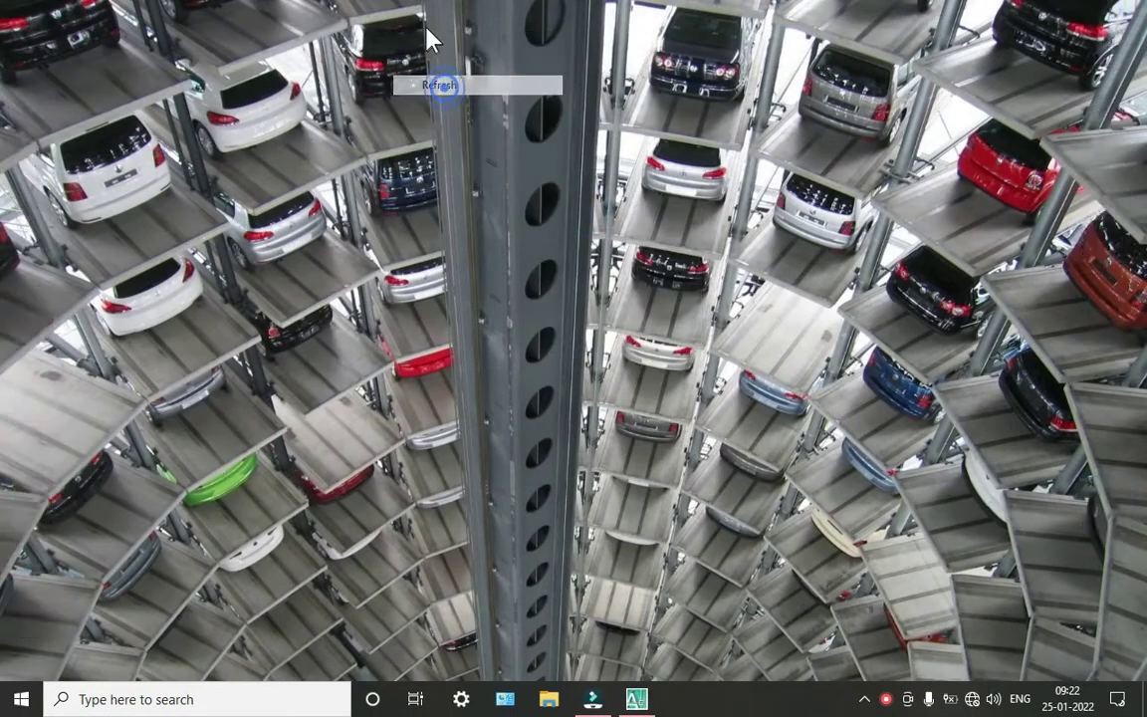
right_click(382, 22)
left_click(469, 79)
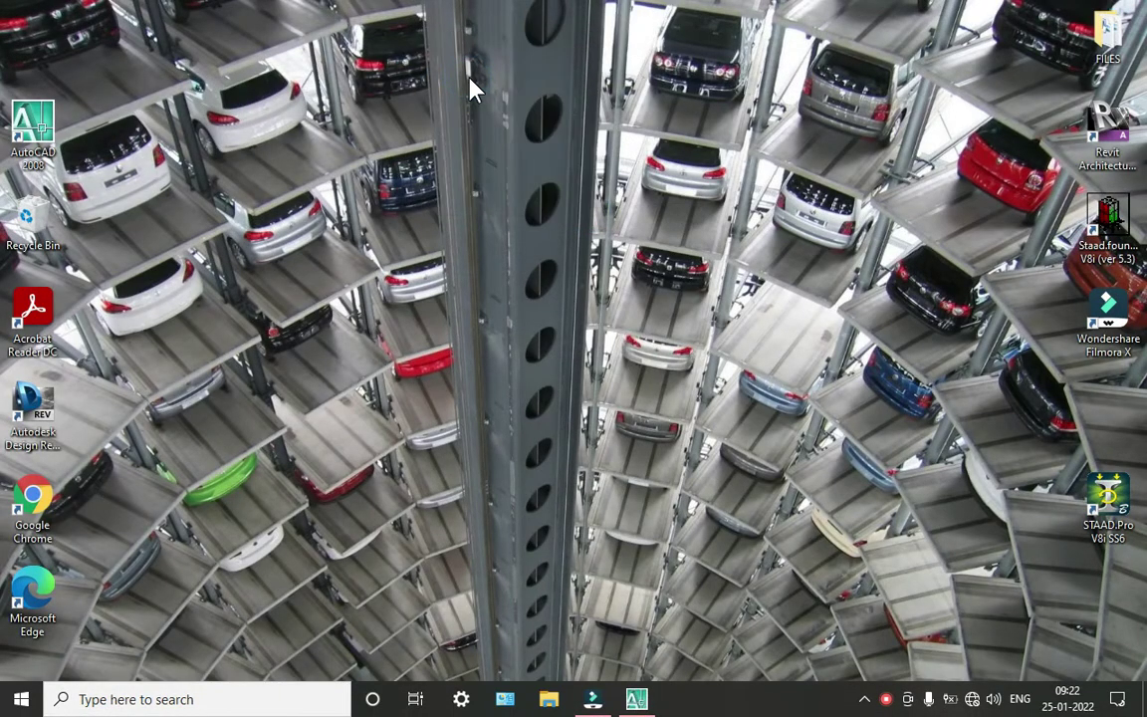
right_click(543, 48)
left_click(594, 103)
right_click(590, 252)
left_click(629, 309)
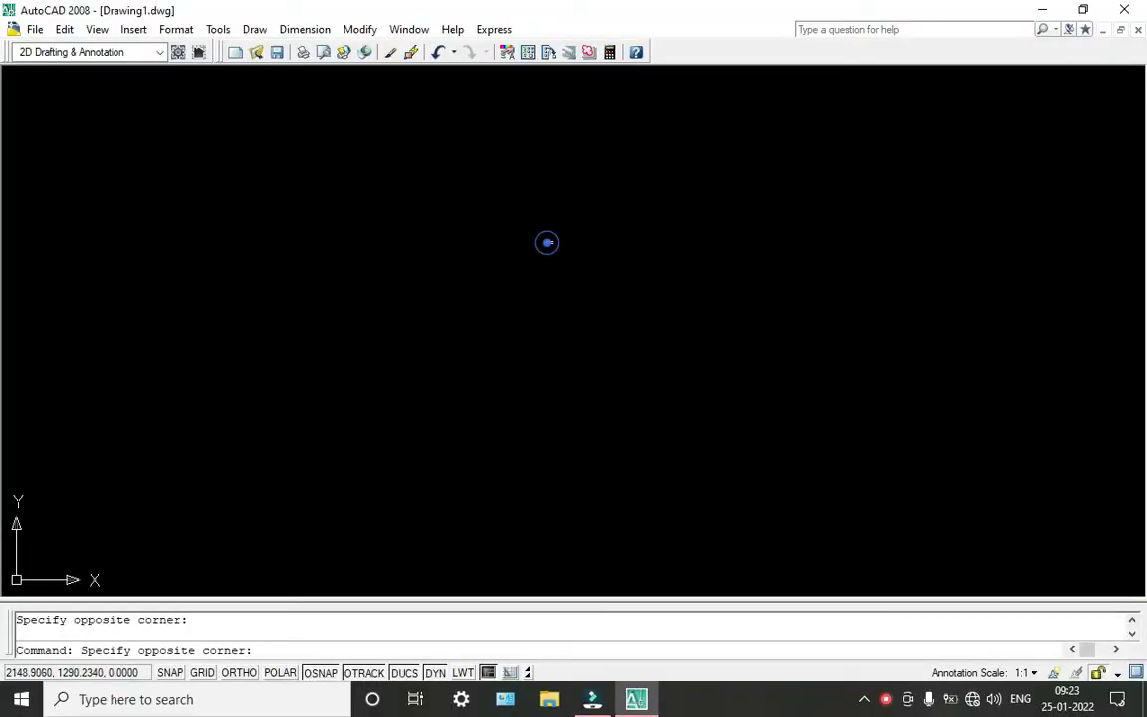
- Turn on OSNAP object snapping for the empty Drawing1 and begin entering SNAPSTYL
left_click(677, 328)
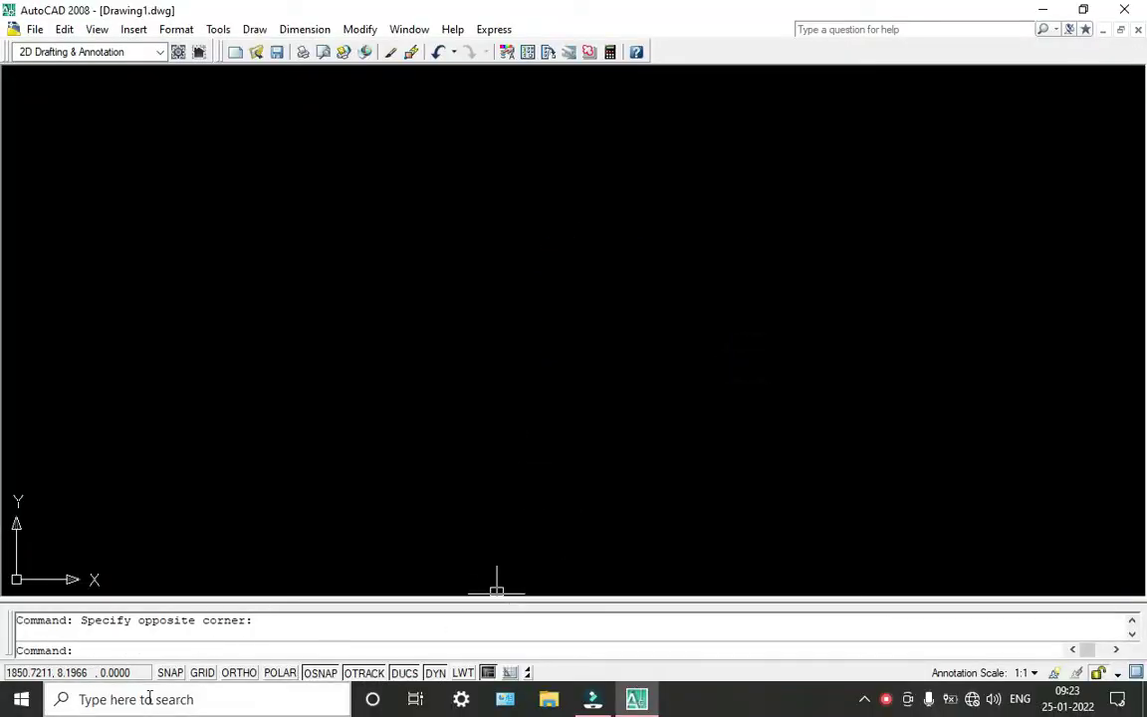
left_click(316, 673)
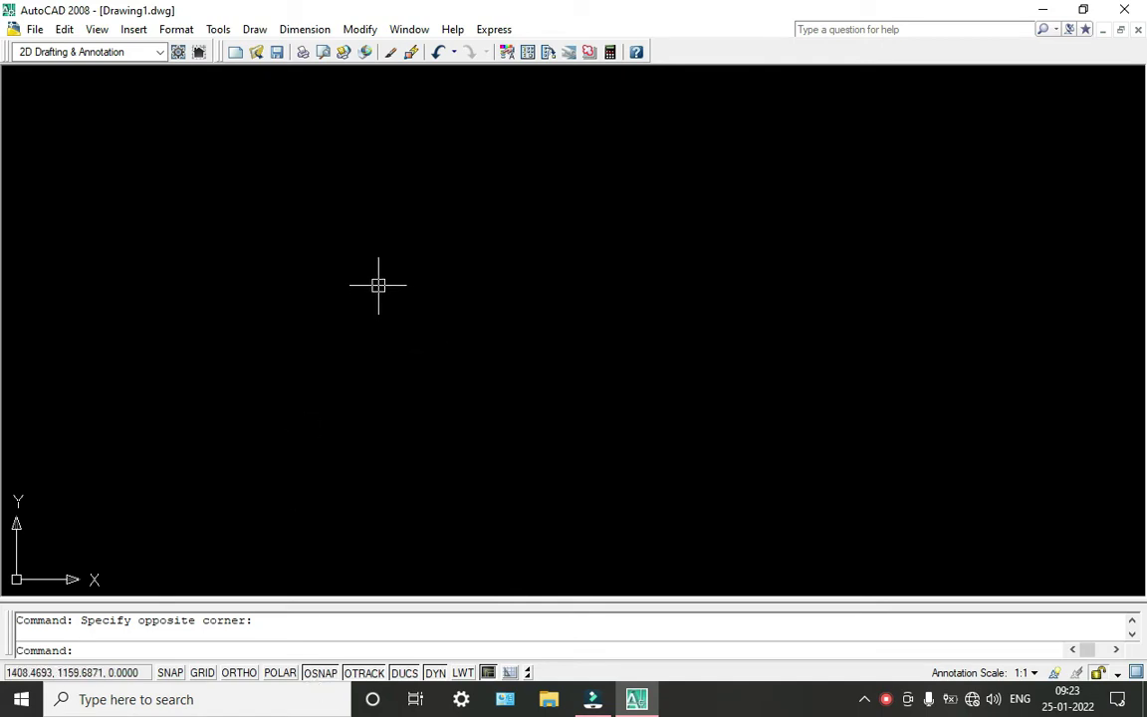
type("snapstyl")
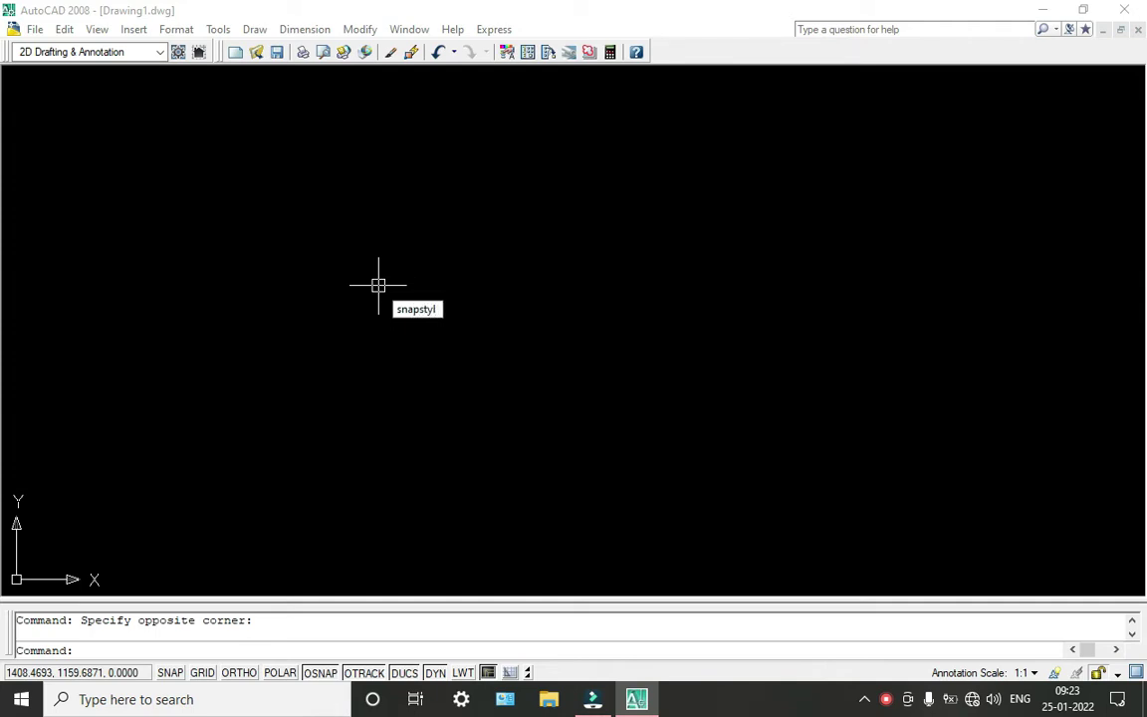
- Set SNAPSTYL to 1 (isometric snap)
key("Return")
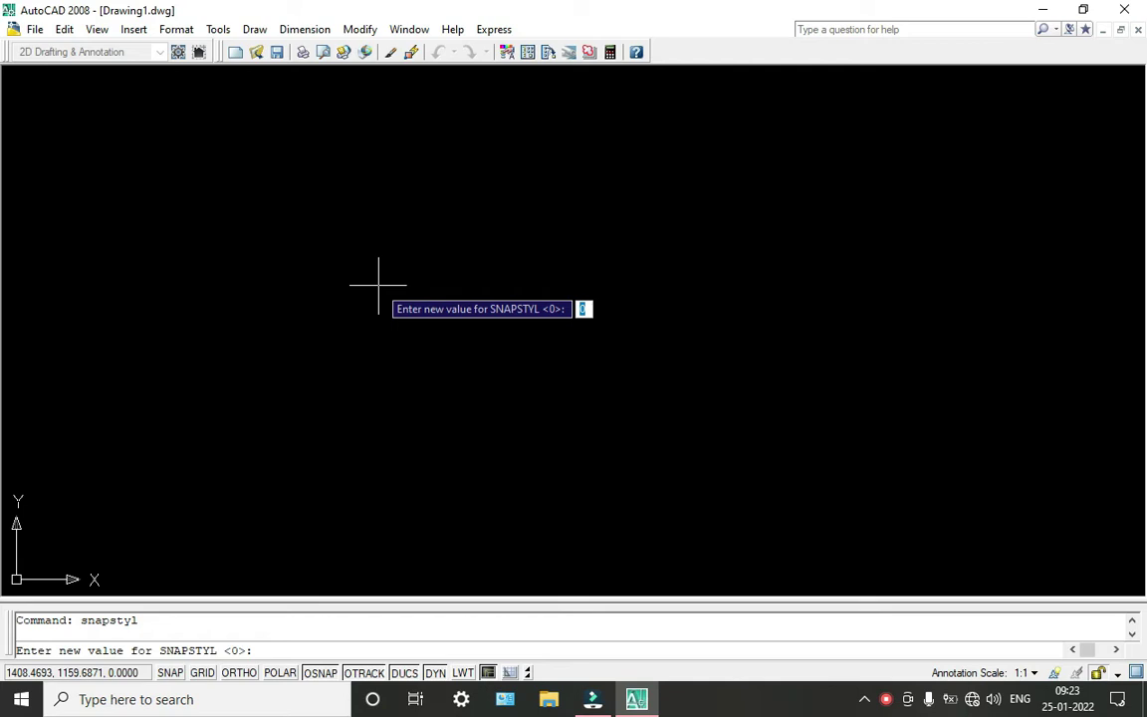
type("1")
key("Return")
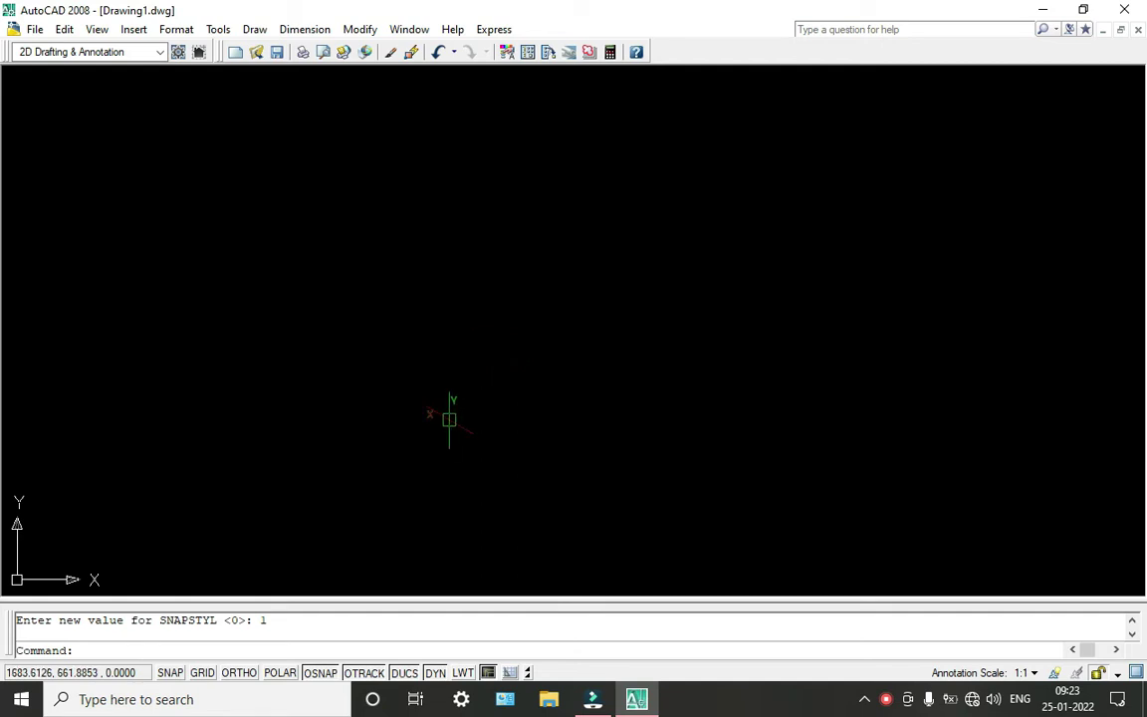
- Start the slab outline with ORTHO on, drawing a 75-unit edge along the isometric axis
type("l")
key("Return")
left_click(599, 436)
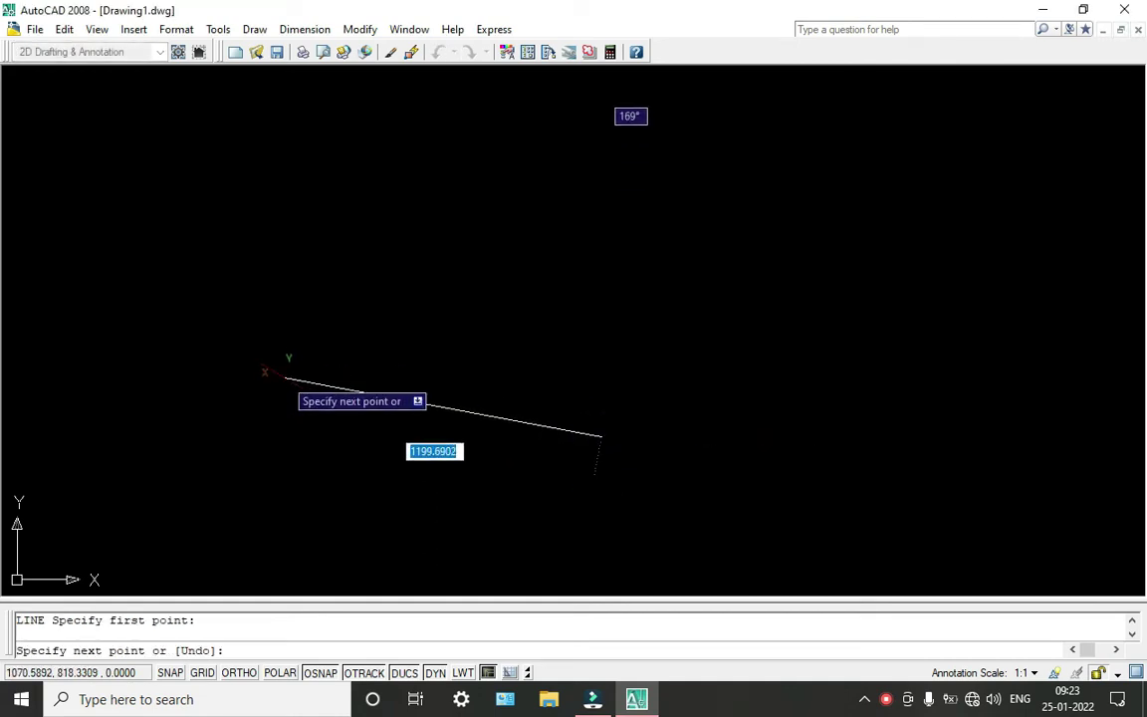
key("F8")
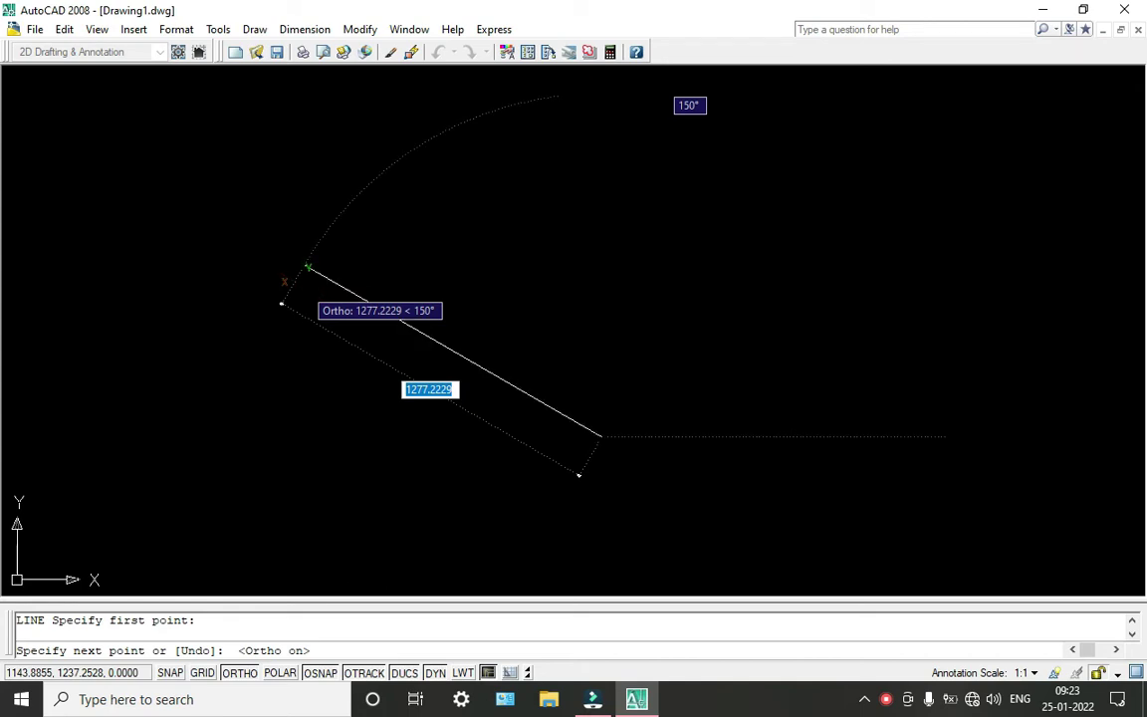
middle_click_drag(727, 321, 555, 289)
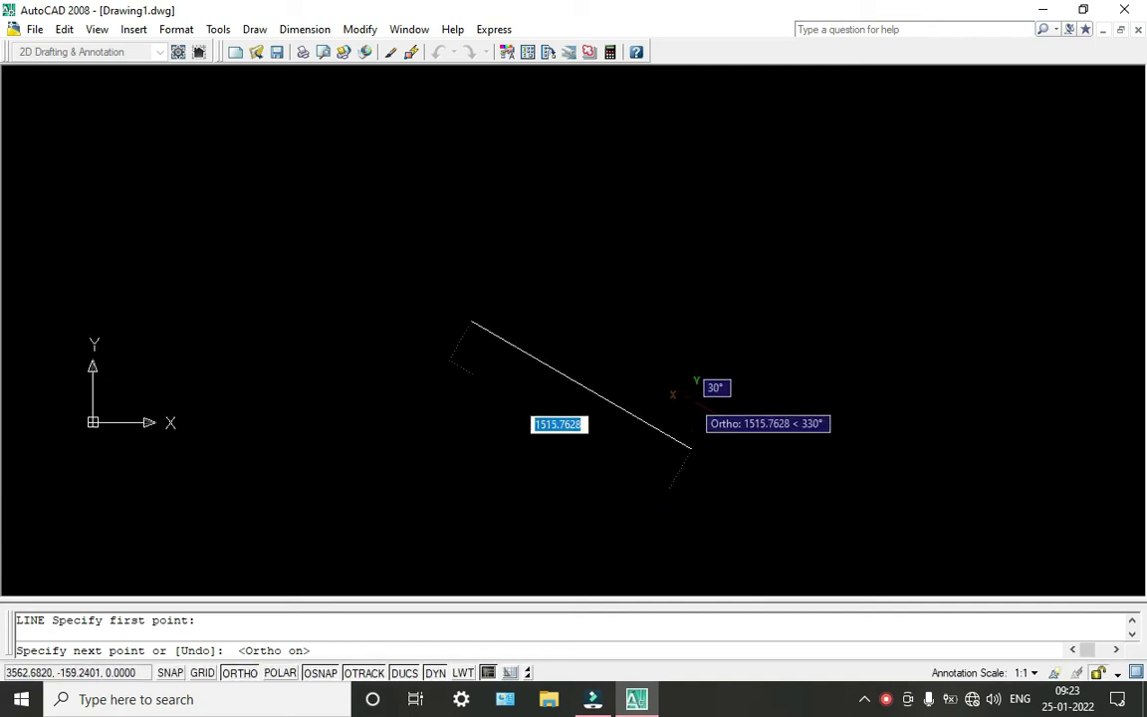
type("75")
key("Return")
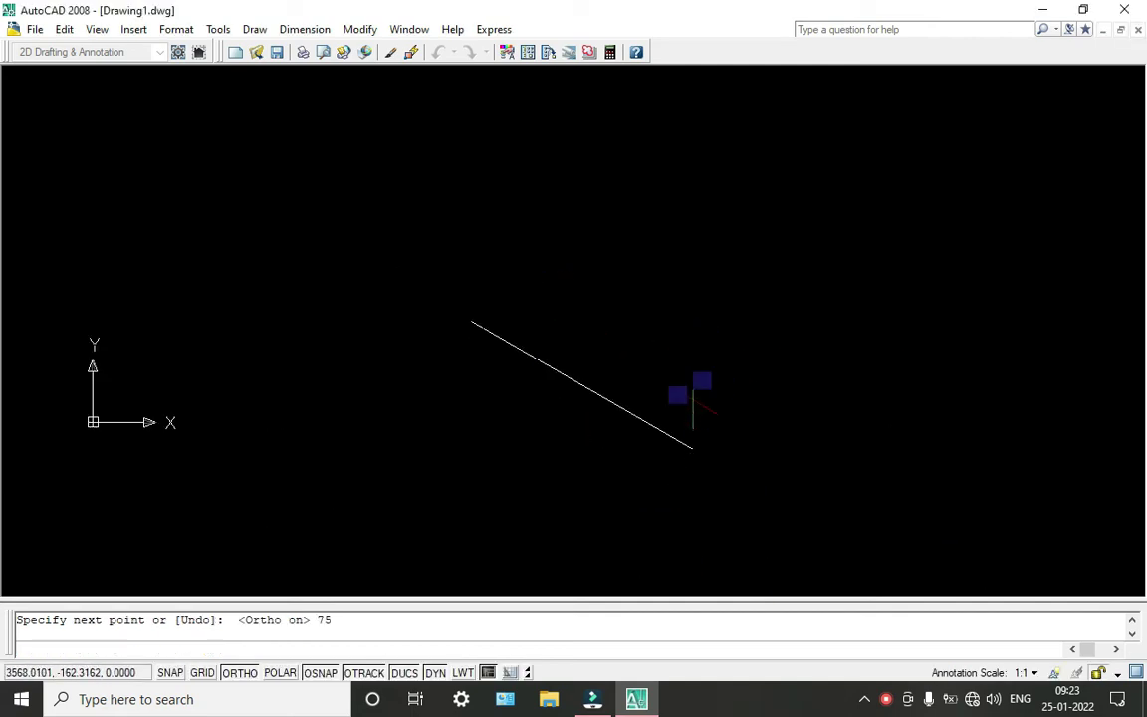
- Add the 9-unit vertical edge and the parallel back edge, closing the parallelogram at its start
scroll(483, 366, "up", 3)
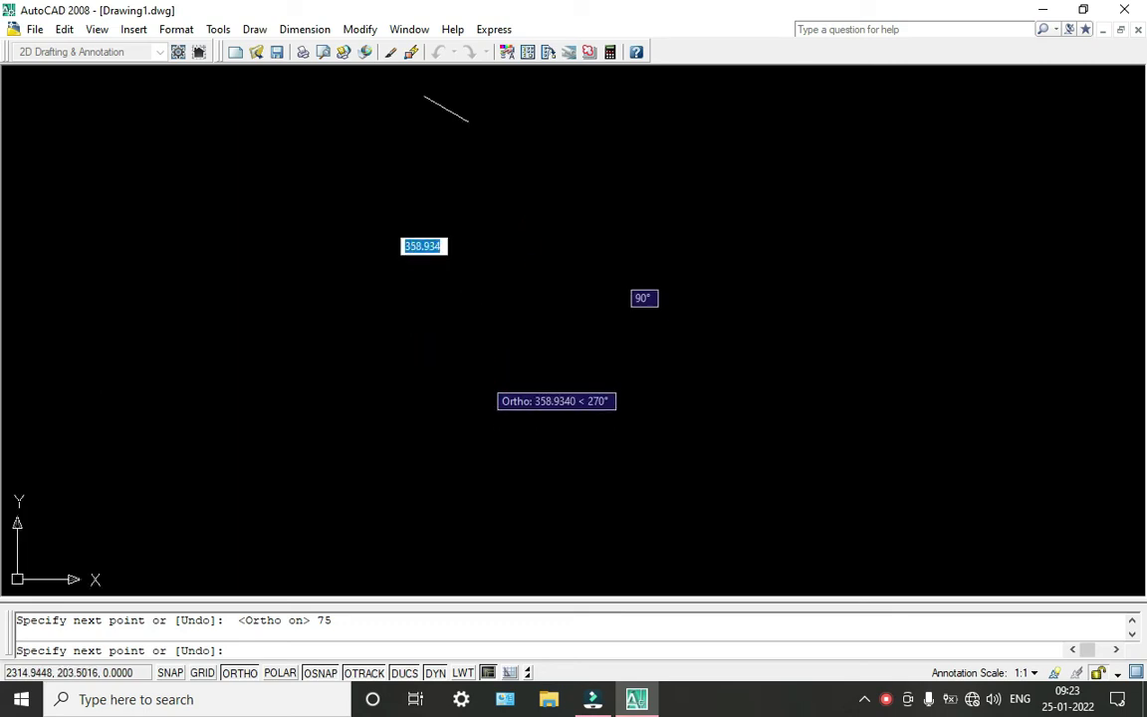
scroll(567, 194, "up", 3)
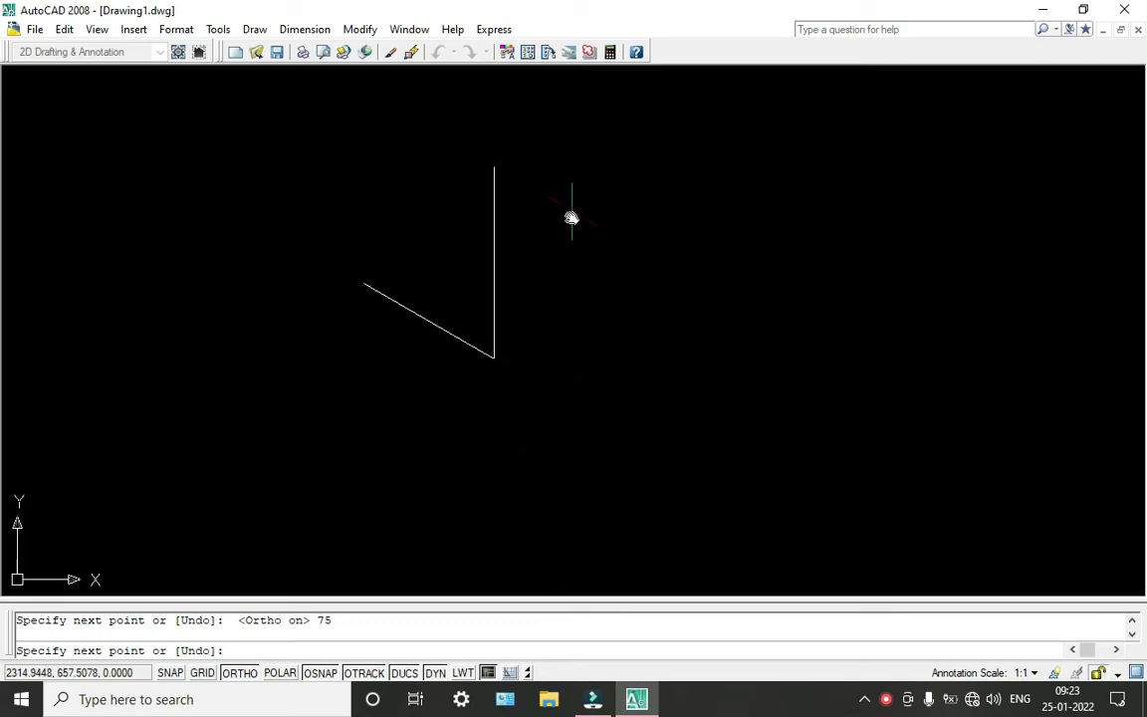
middle_click_drag(567, 217, 562, 261)
scroll(502, 321, "up", 2)
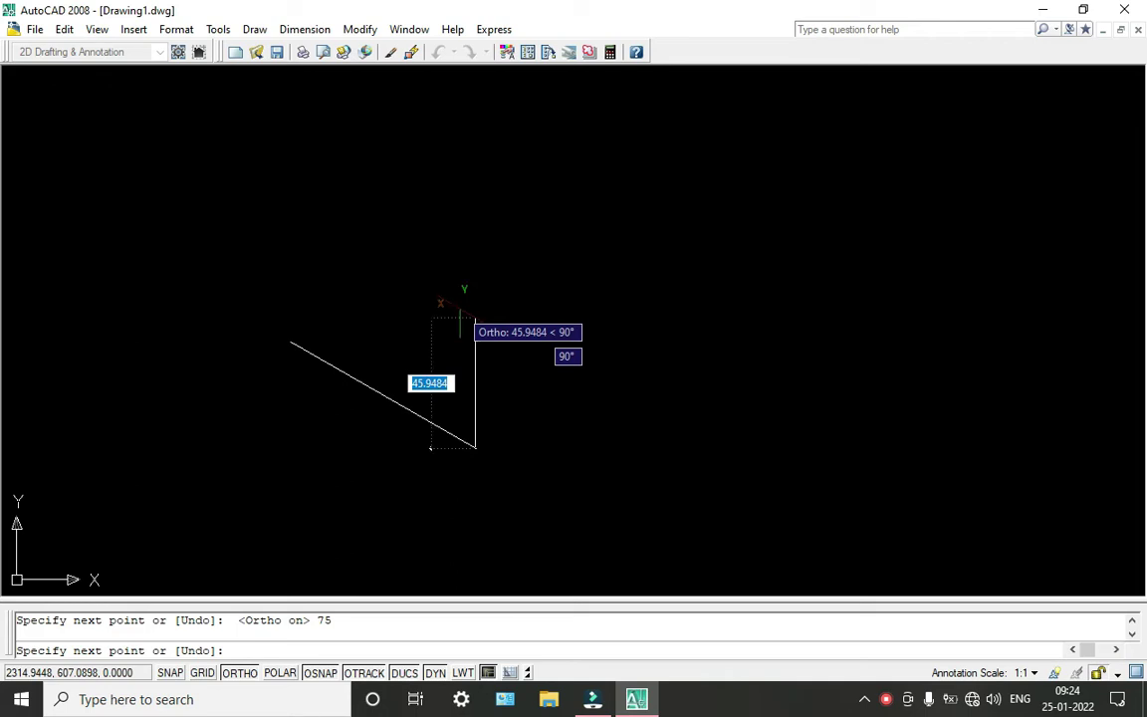
type("9")
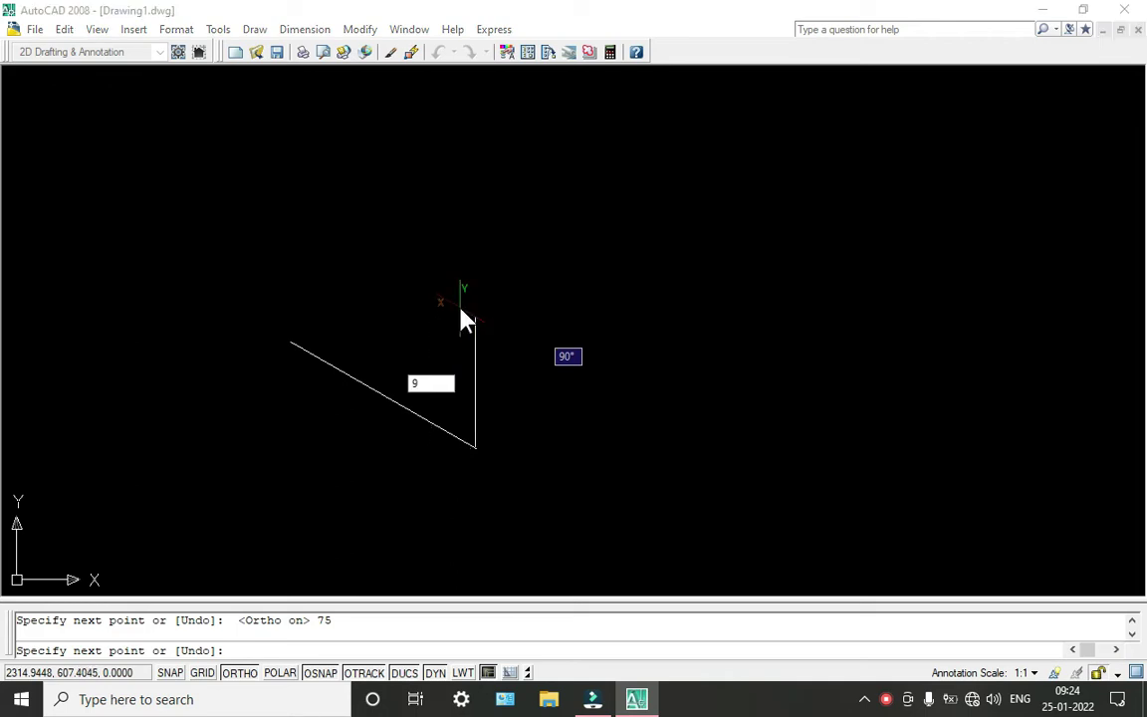
key("Return")
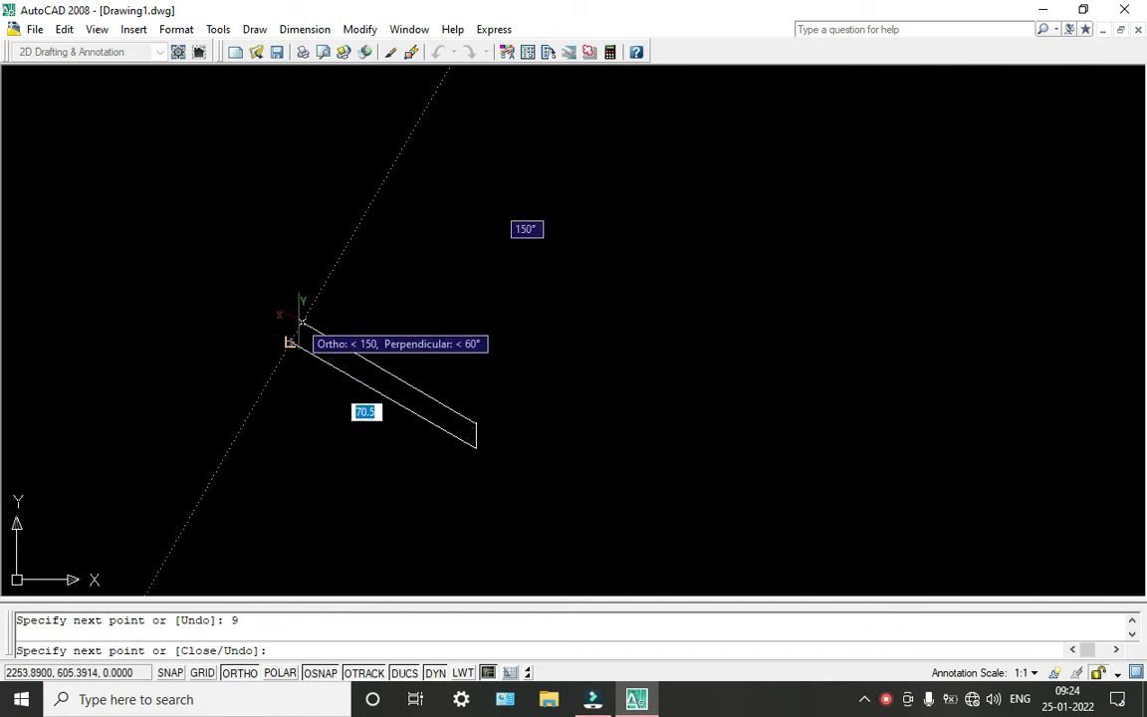
scroll(298, 323, "up", 2)
scroll(299, 321, "up", 3)
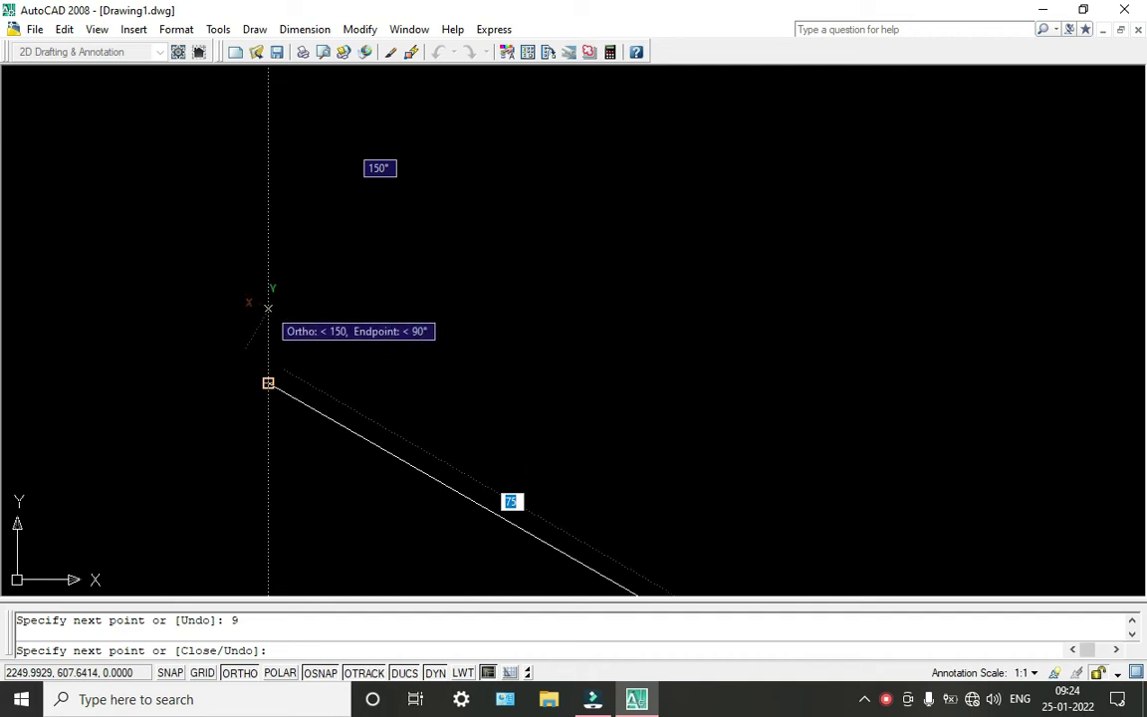
left_click(267, 308)
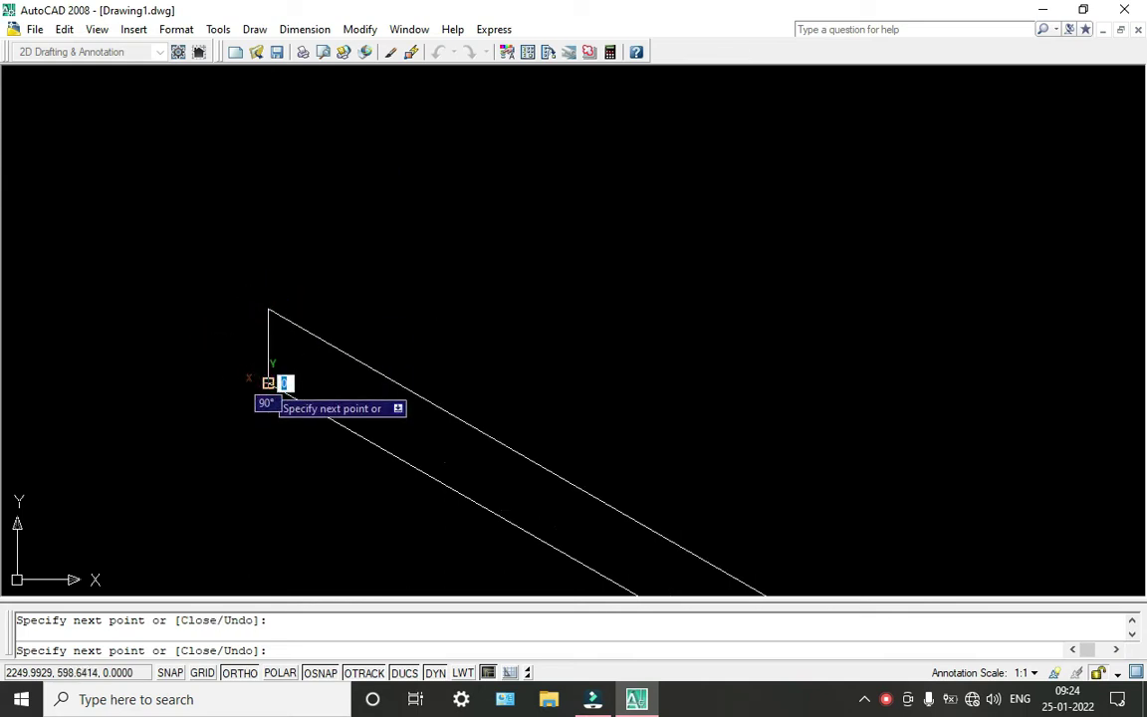
left_click(268, 383)
key("Return")
scroll(336, 346, "down", 5)
scroll(359, 388, "up", 5)
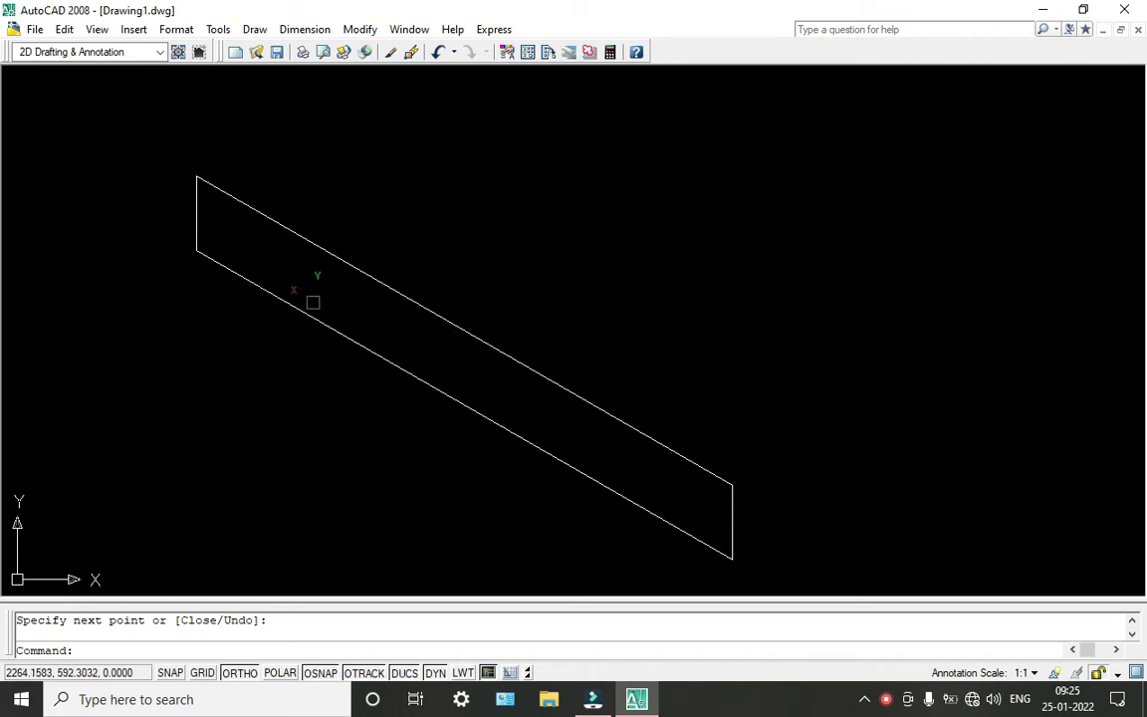
- Draw a 40-unit vertical line upward from a point on the slab's top edge
type("l")
key("Return")
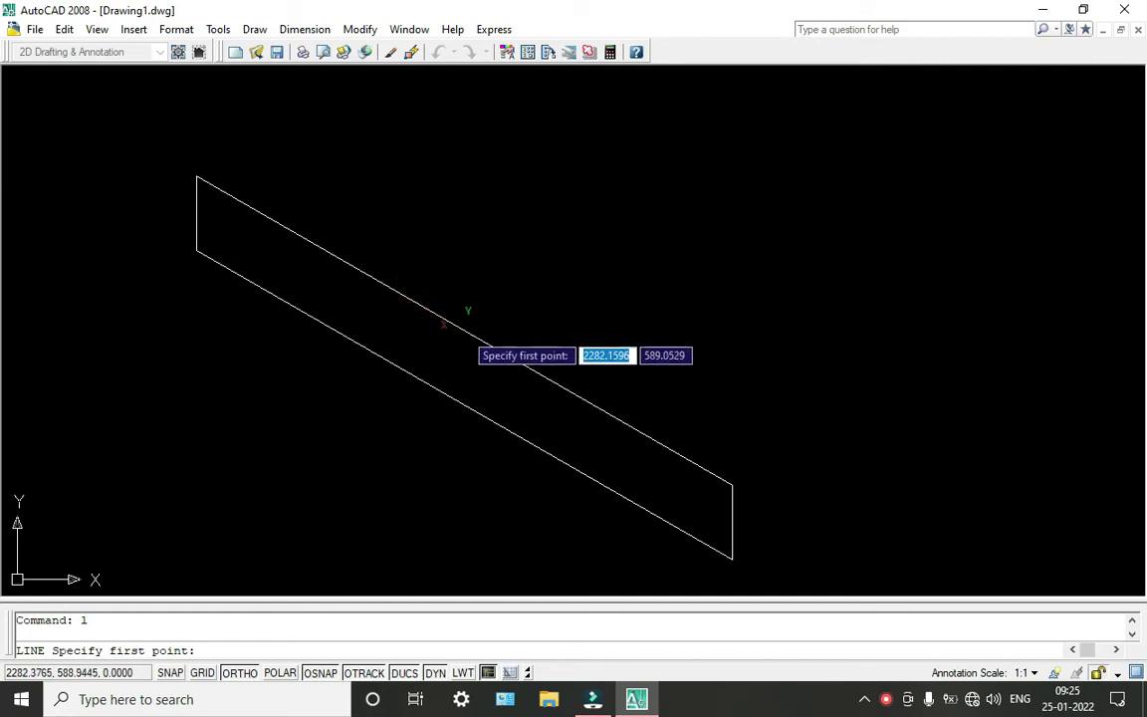
left_click(464, 330)
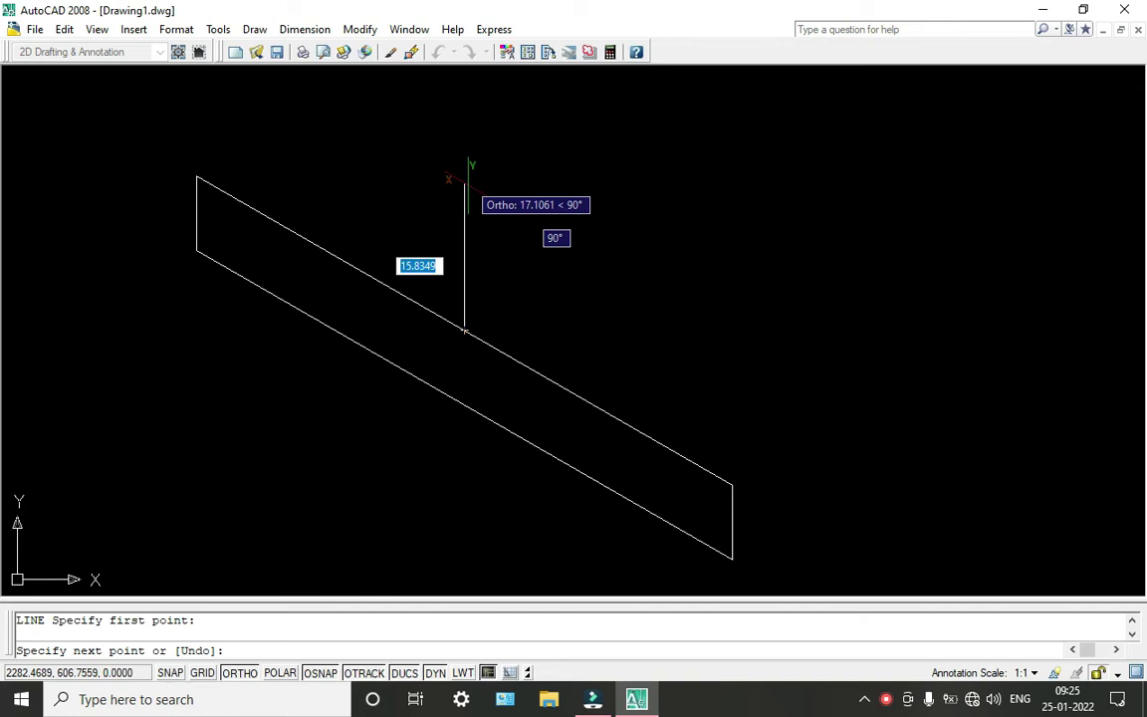
type("40")
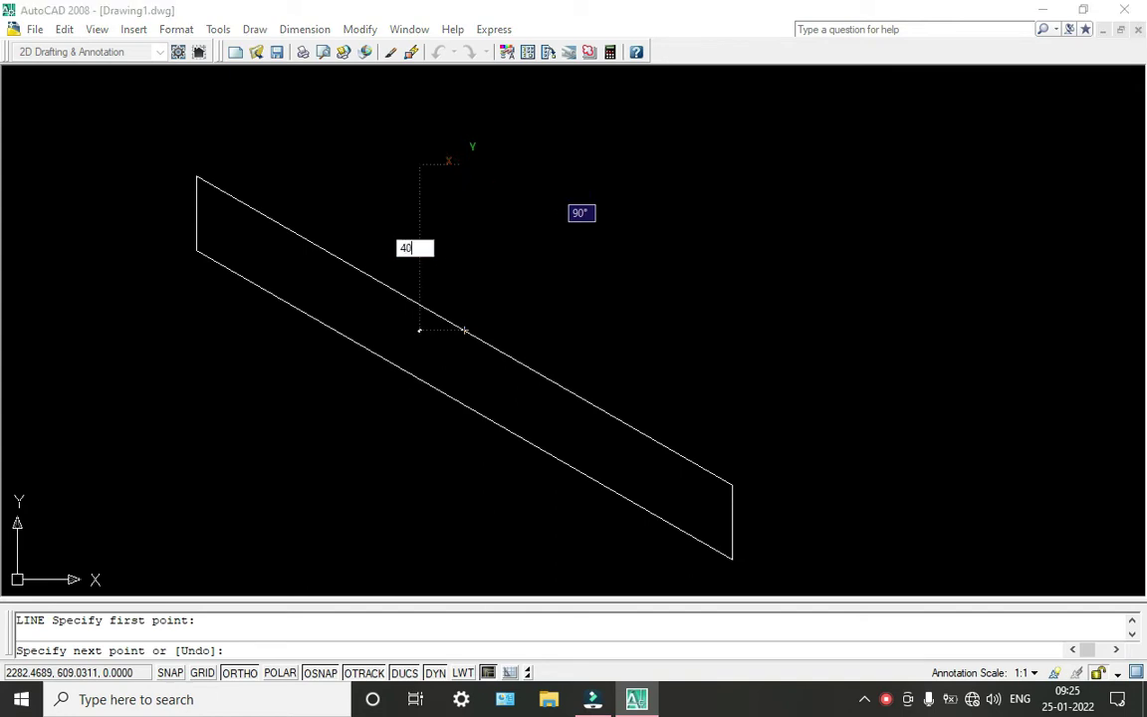
key("Return")
key("Return")
scroll(522, 302, "down", 5)
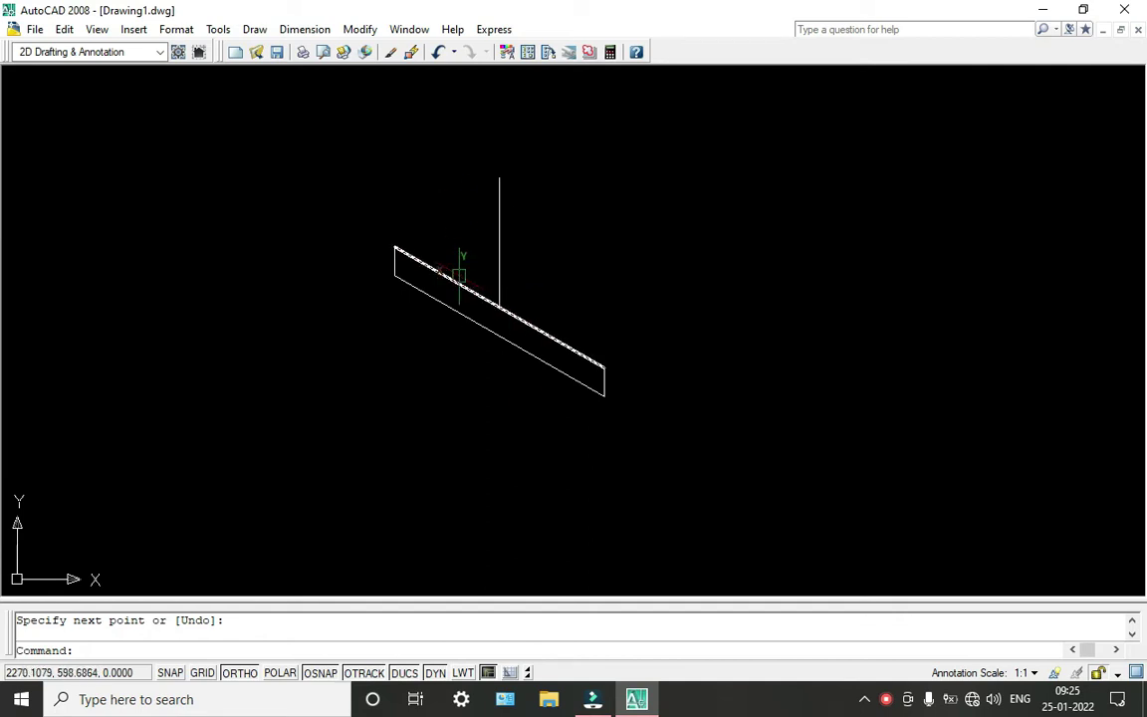
middle_click_drag(504, 181, 504, 237)
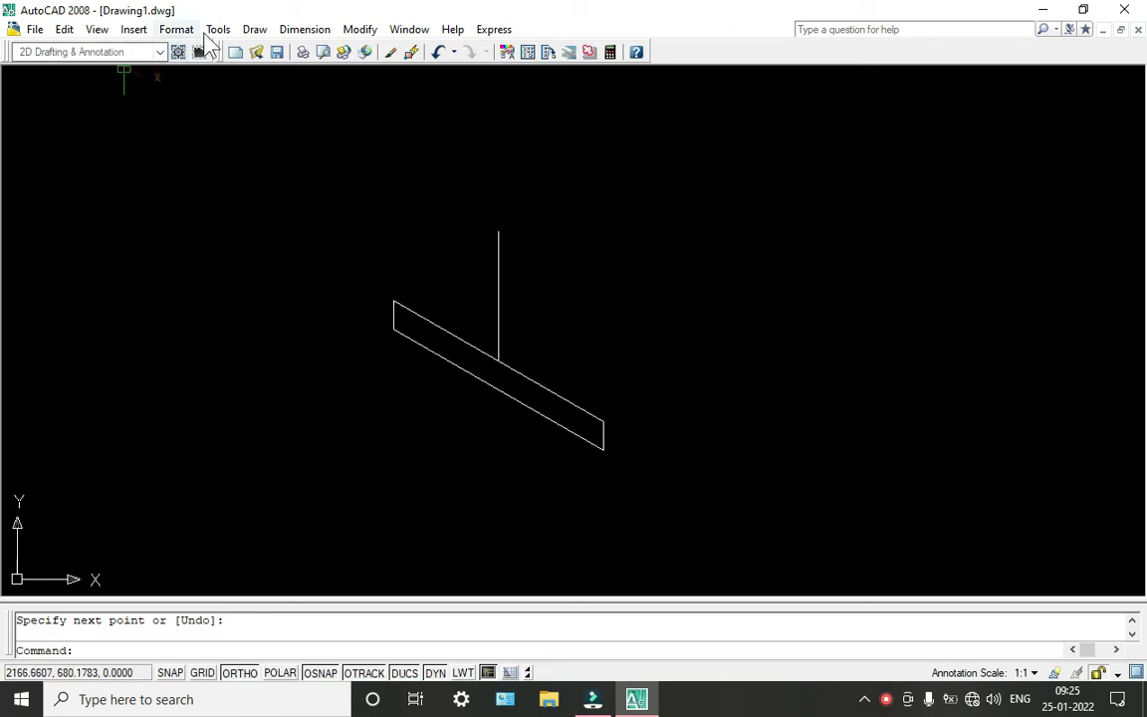
- Draw a radius-15 isocircle centred on the 40-unit line's top endpoint
left_click(255, 29)
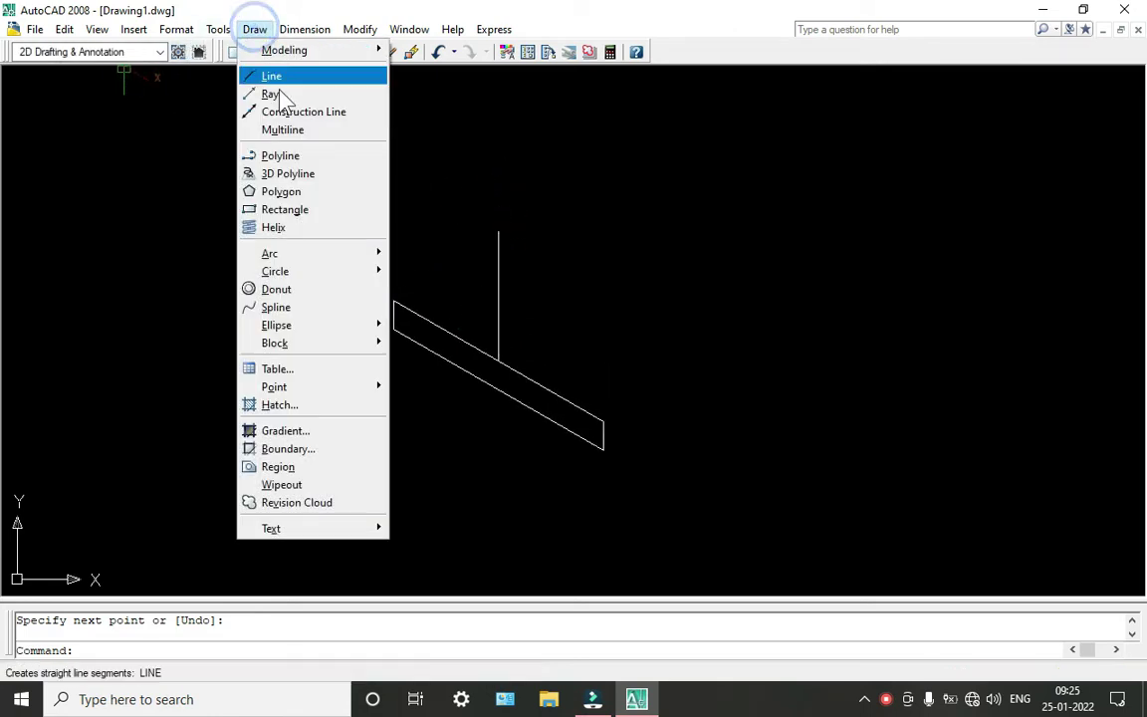
left_click(361, 333)
mouse_move(276, 324)
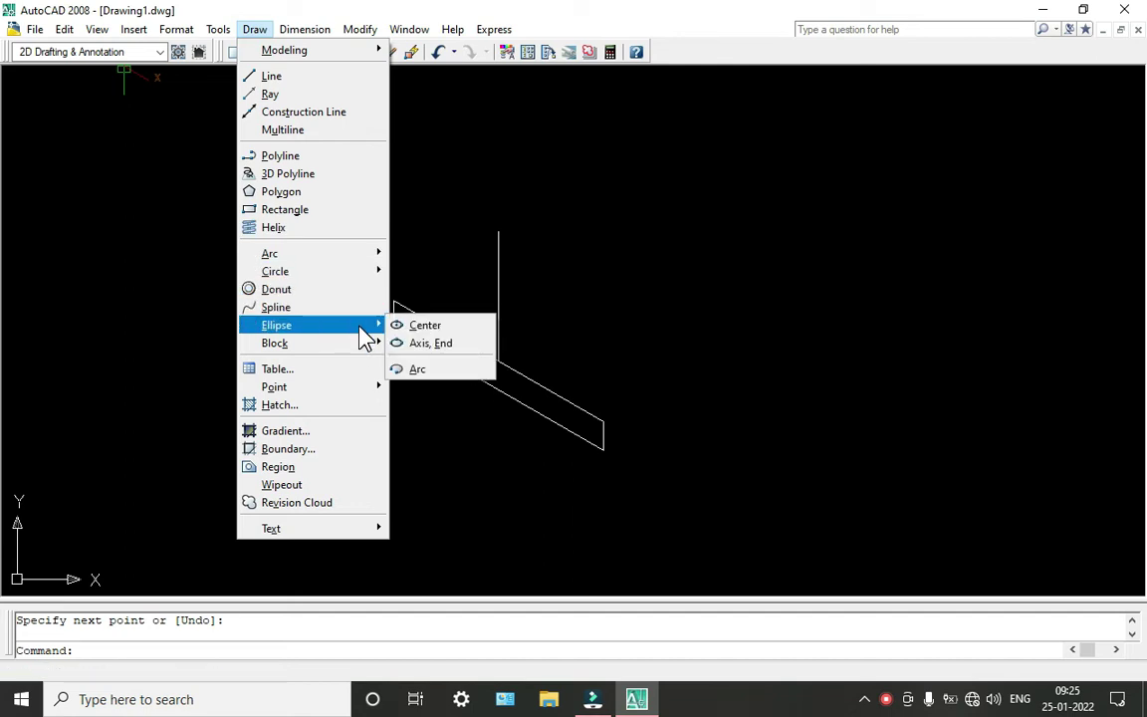
left_click(418, 344)
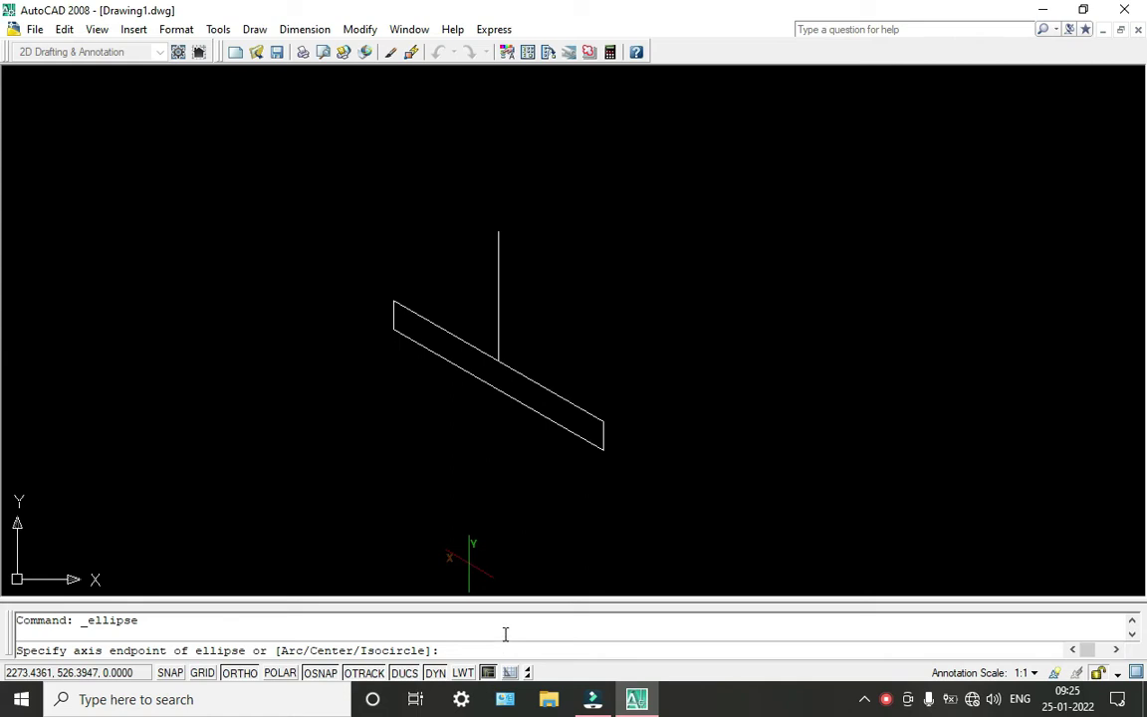
left_click(406, 648)
type("isocircle")
key("Return")
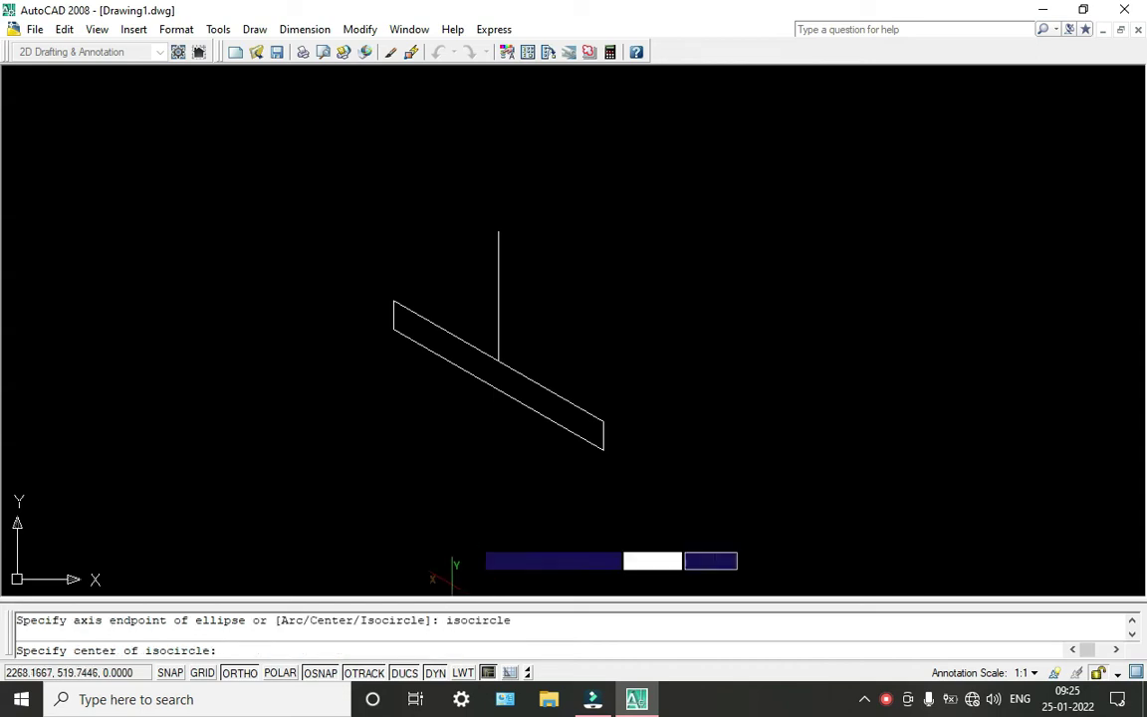
left_click(499, 232)
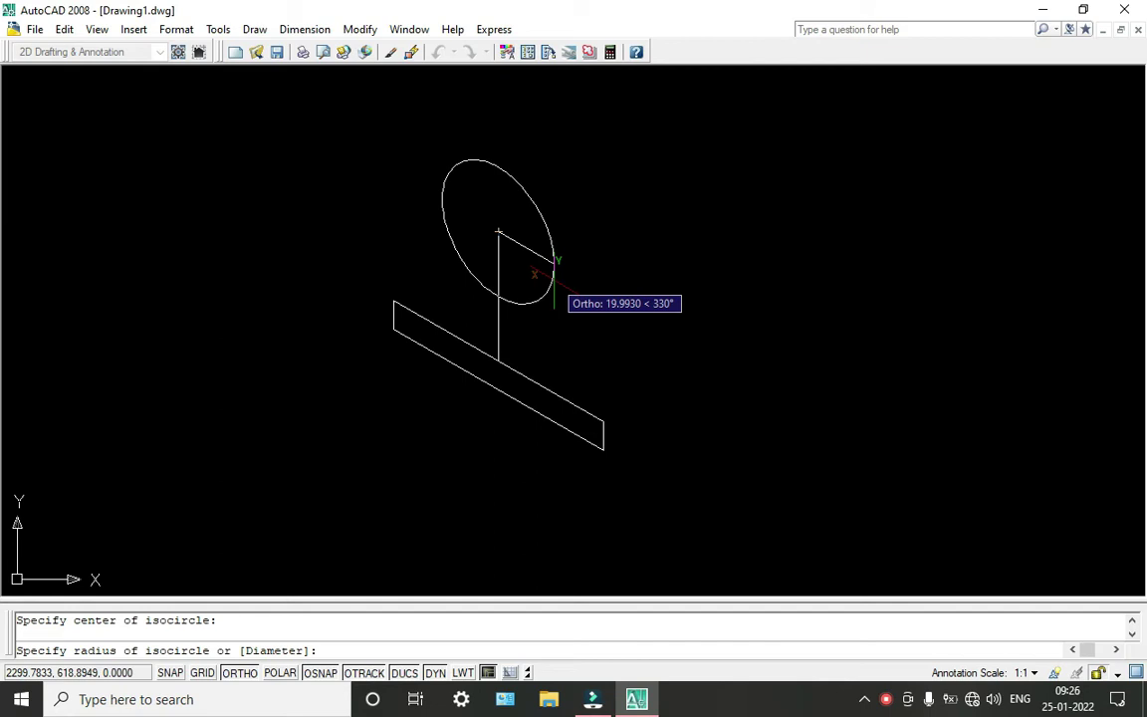
type("15")
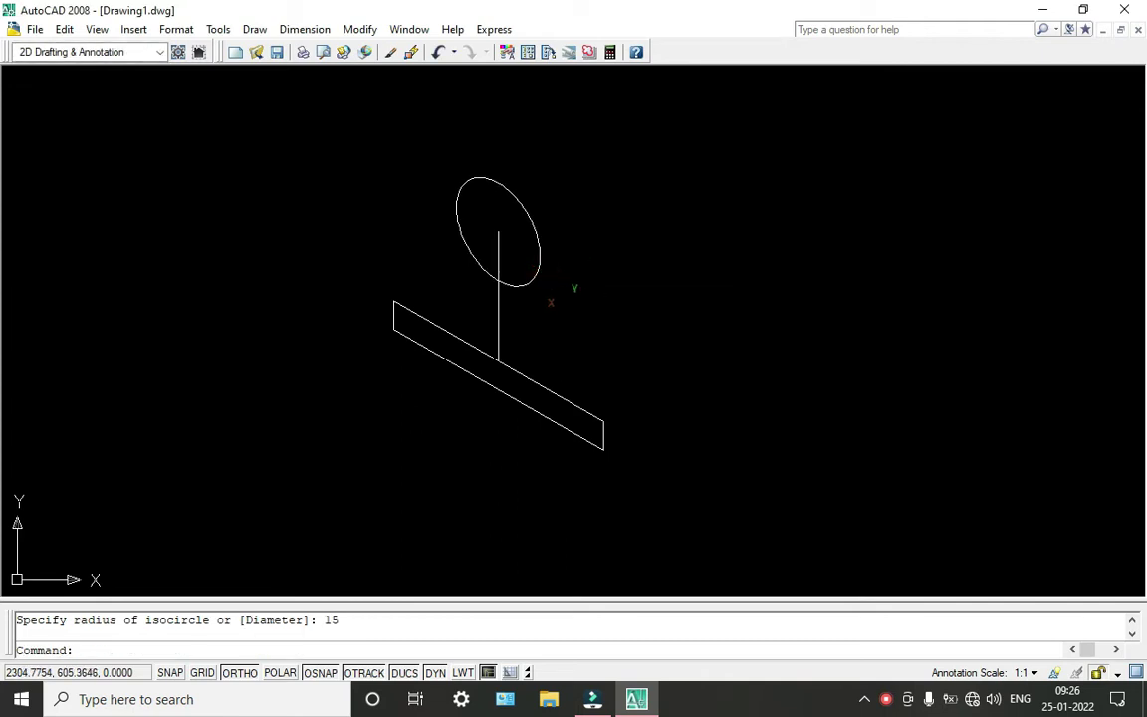
key("Return")
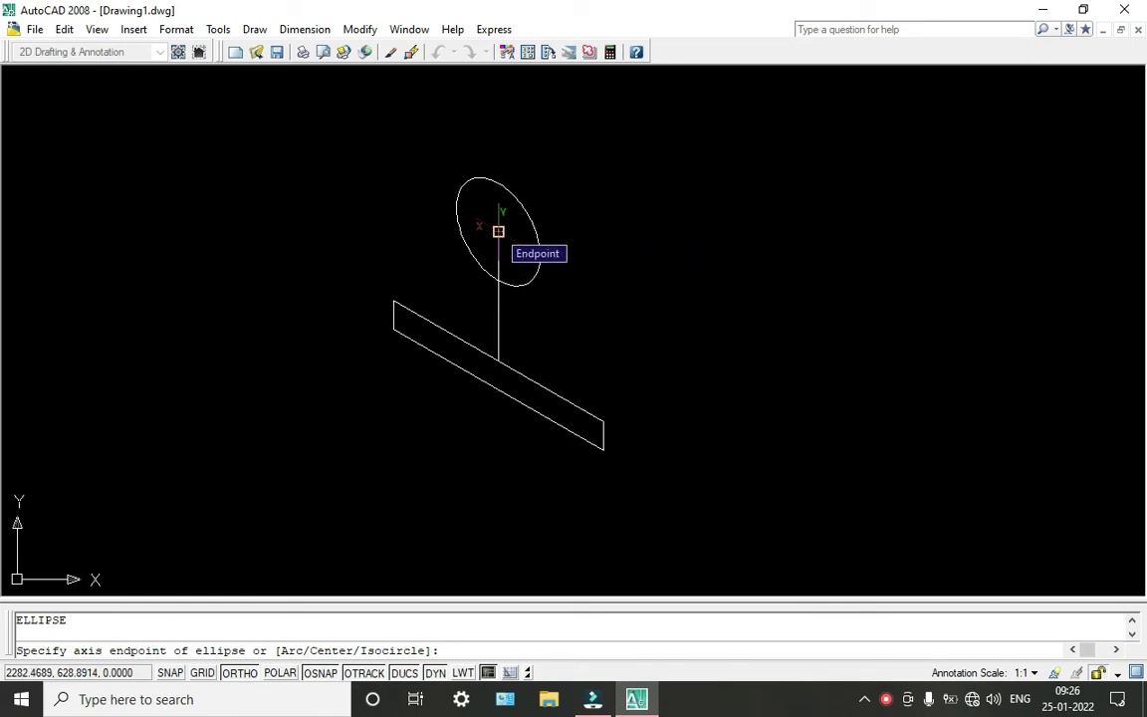
- Attempt a second ellipse at the line's top and cancel the failed isocircle try
left_click(497, 231)
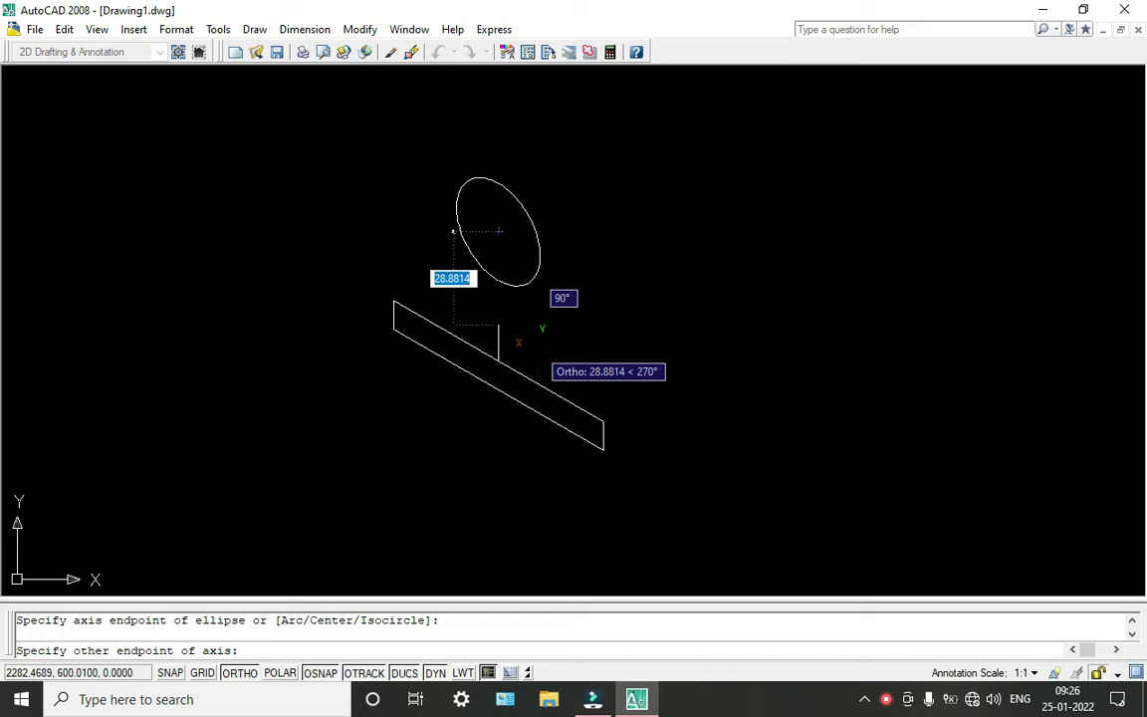
type("isocirc")
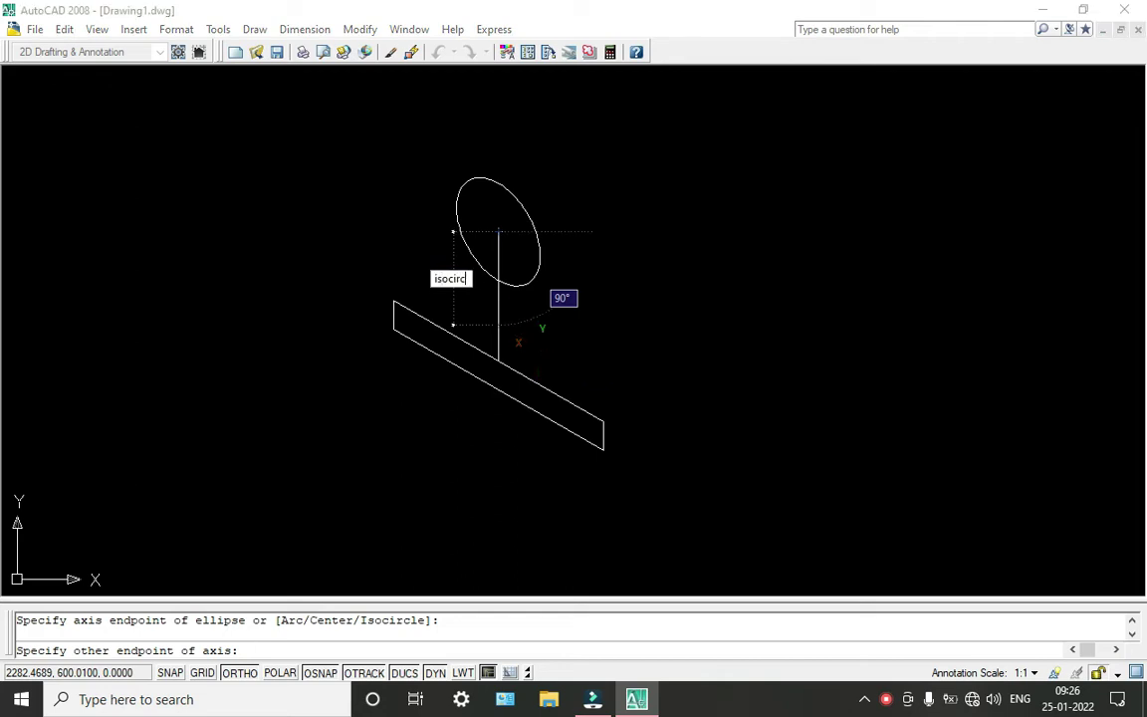
key("Return")
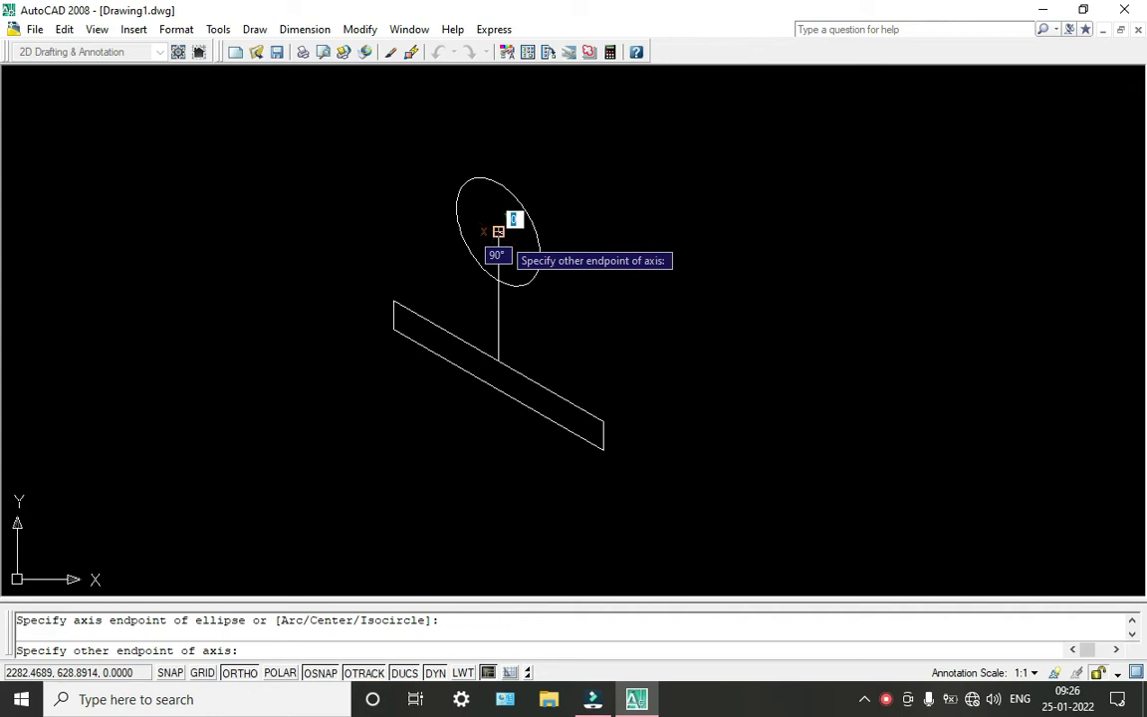
key("Escape")
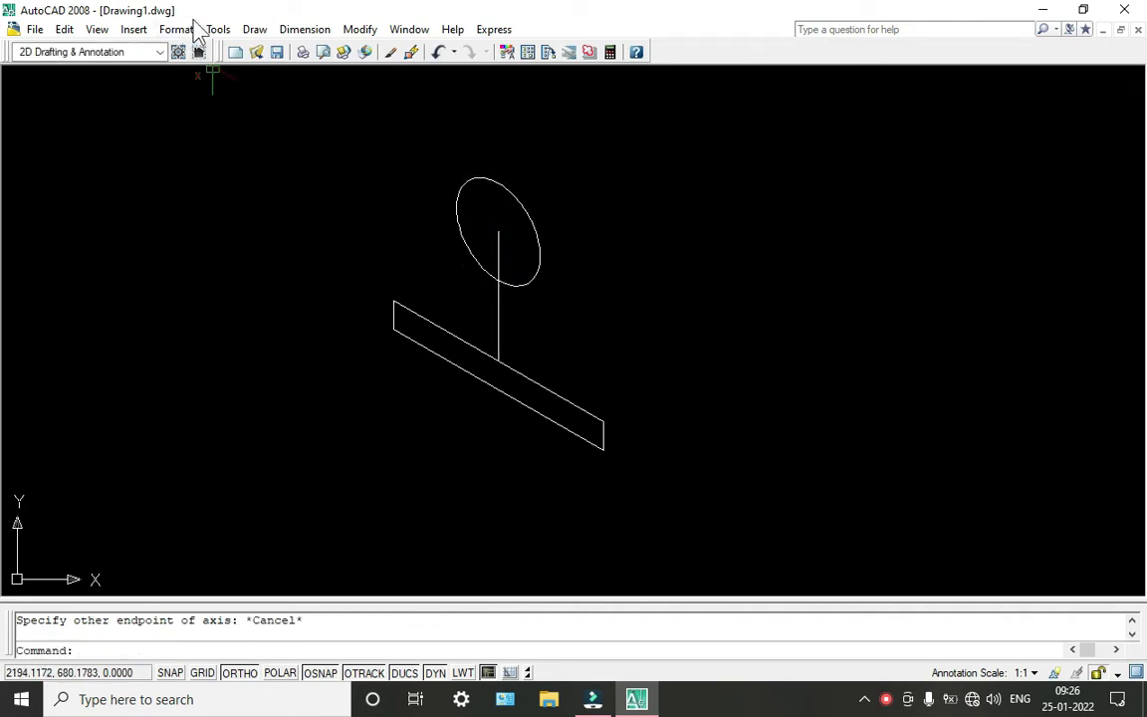
- Draw a radius-23 isocircle via Draw > Ellipse, centred on the post's top
left_click(255, 32)
mouse_move(289, 325)
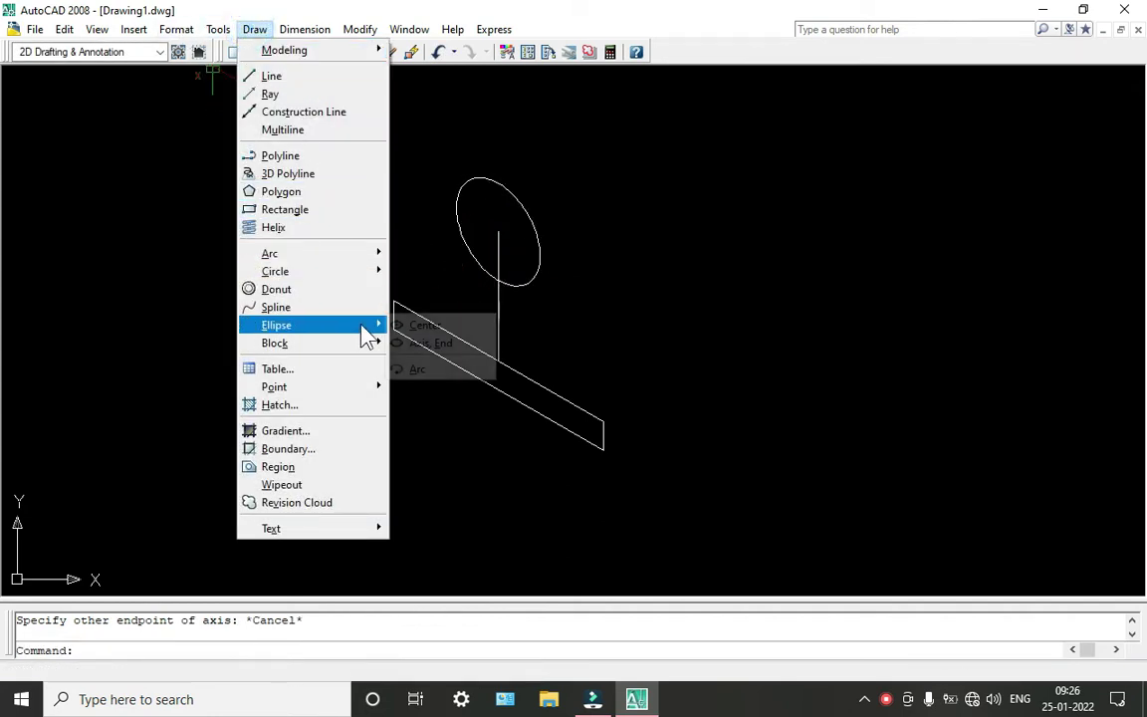
left_click(433, 342)
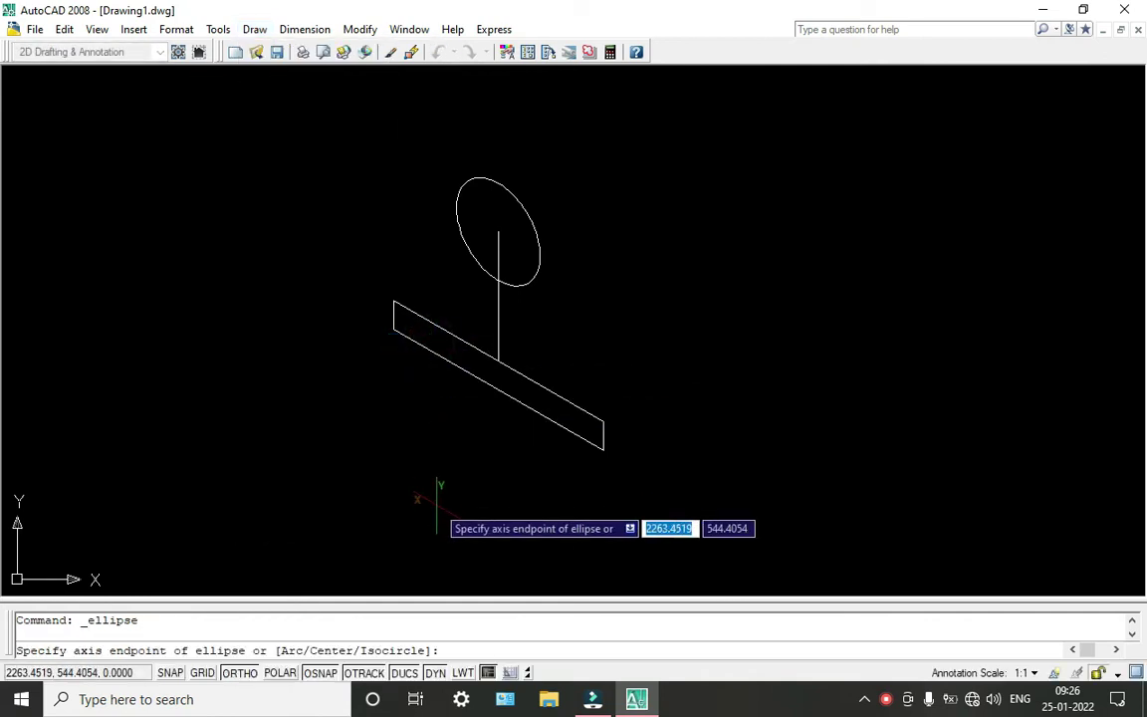
type("isocircle")
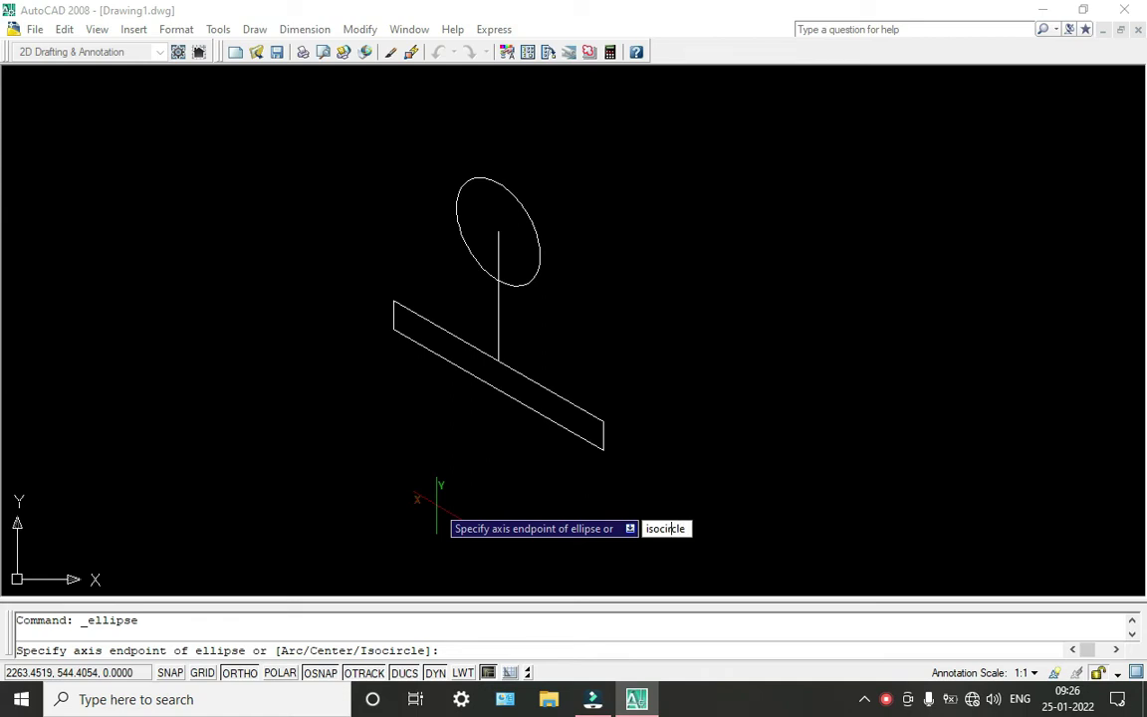
key("Return")
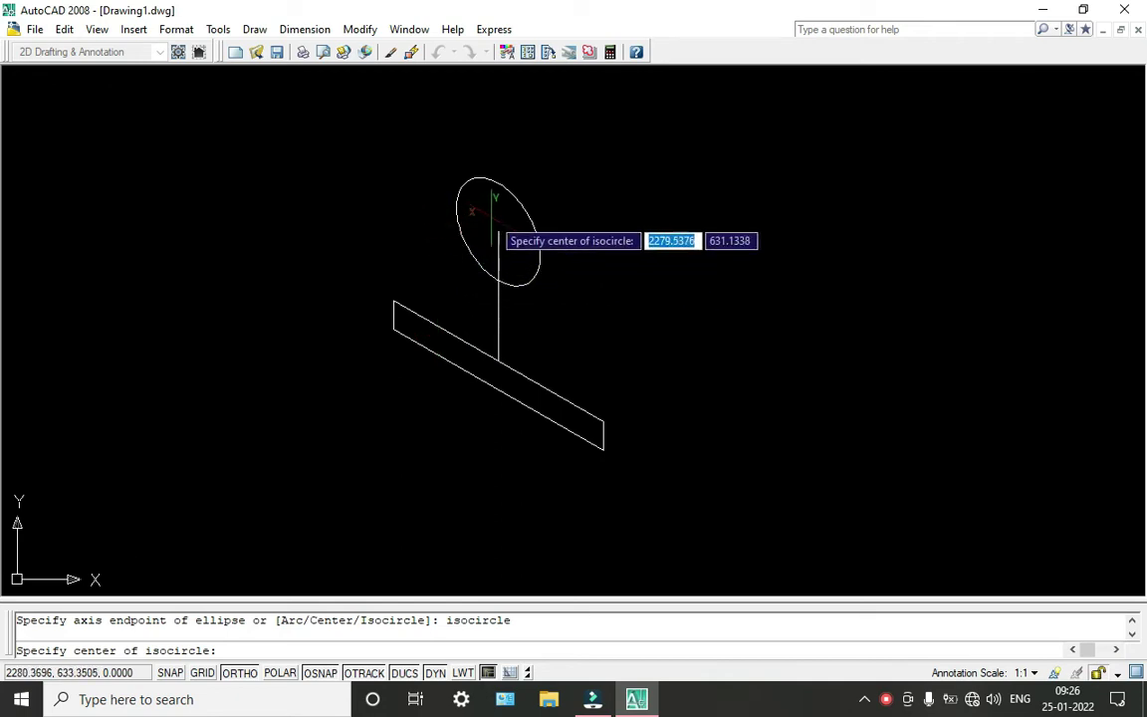
left_click(498, 232)
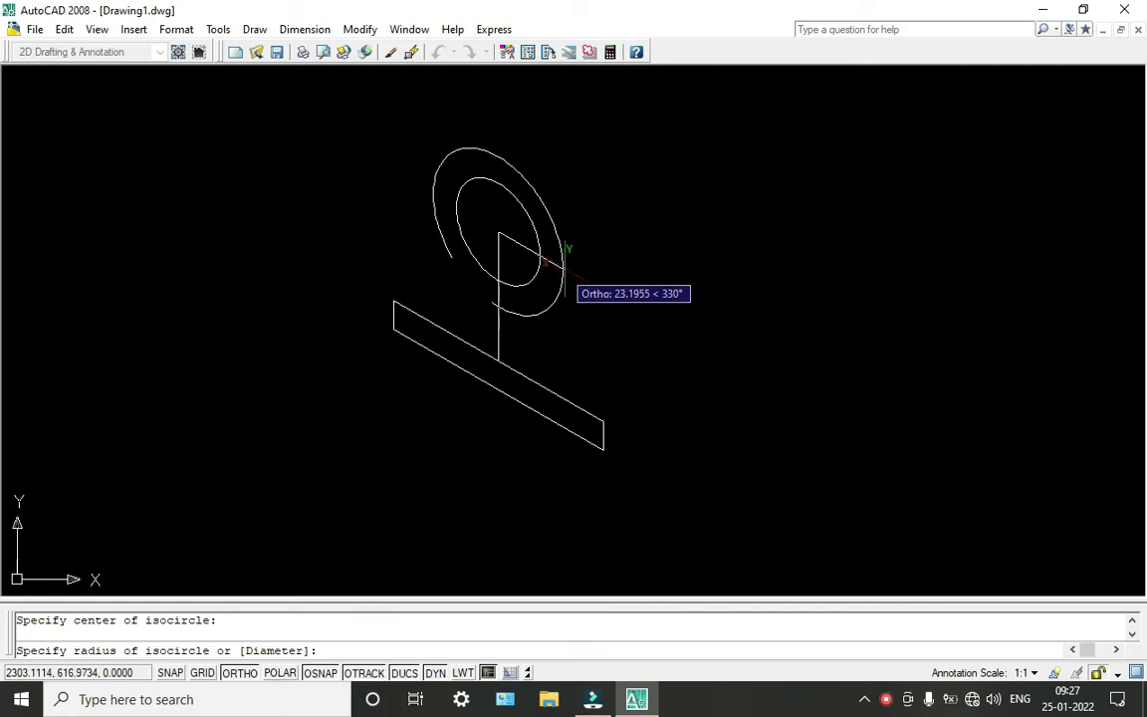
type("23")
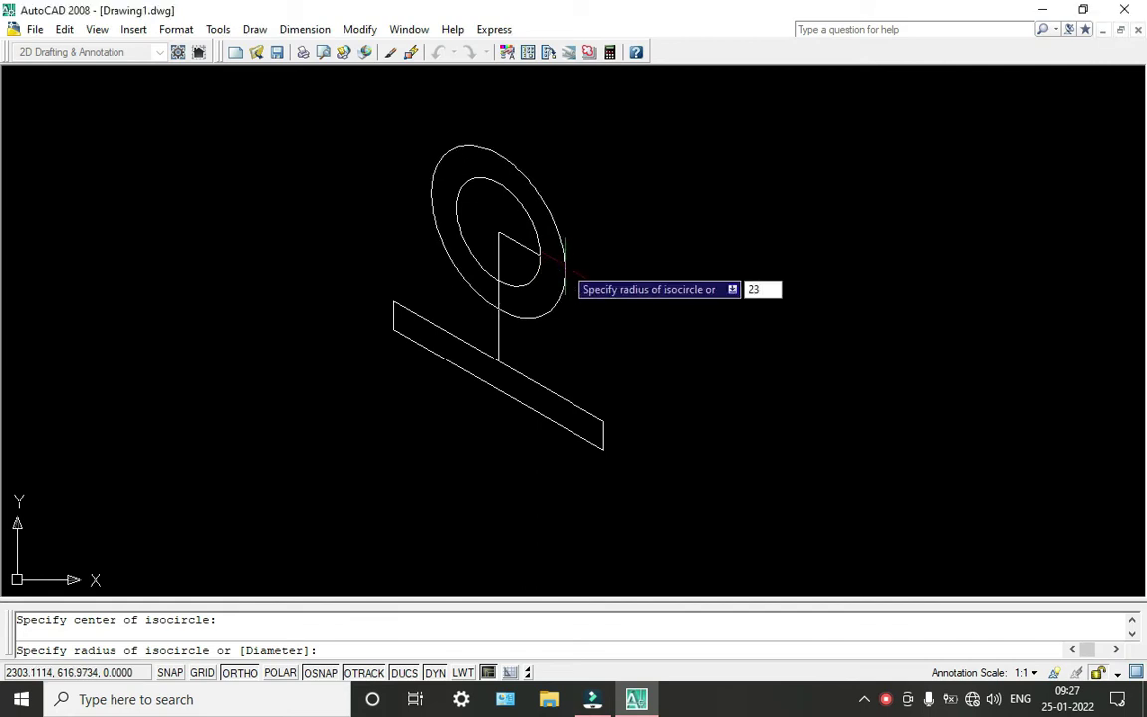
key("Return")
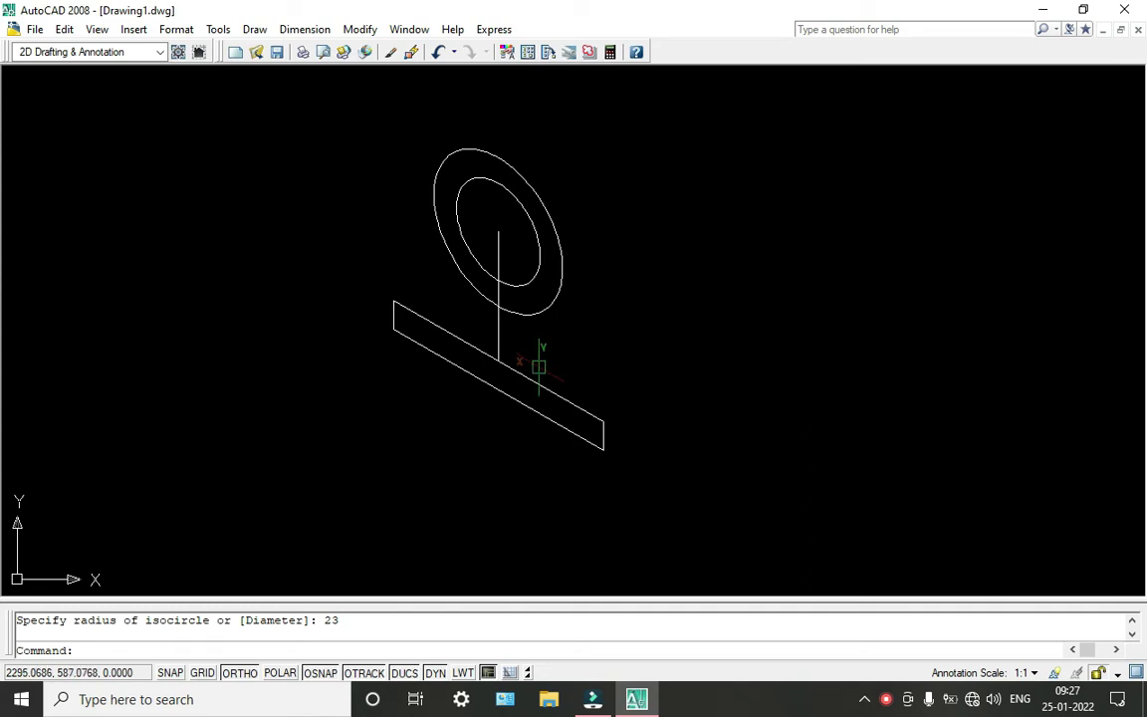
- Copy the vertical line 4.5 units to the left and 4.5 units to the right
scroll(491, 309, "up", 4)
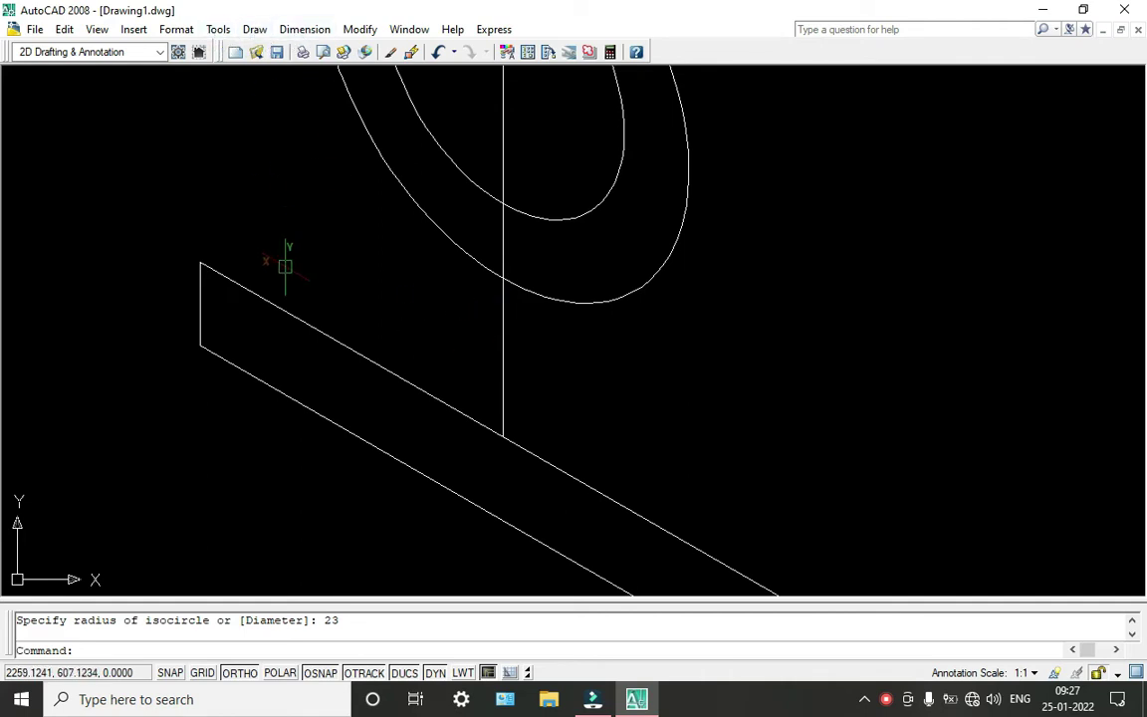
type("co")
key("Return")
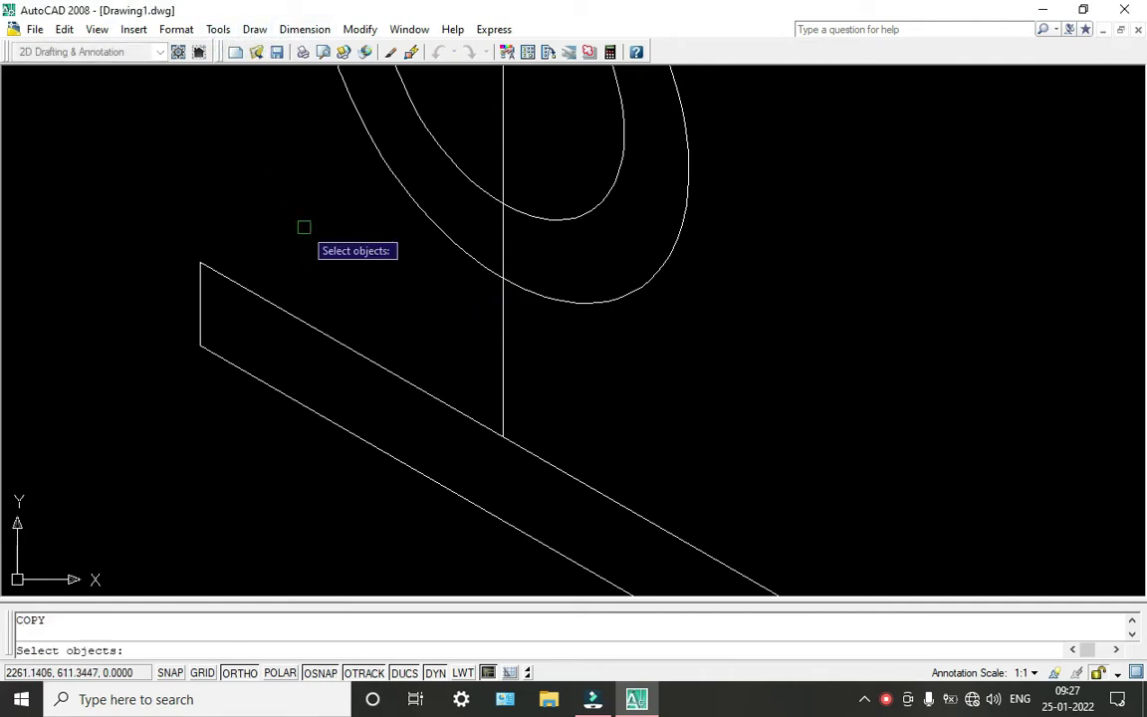
left_click(502, 297)
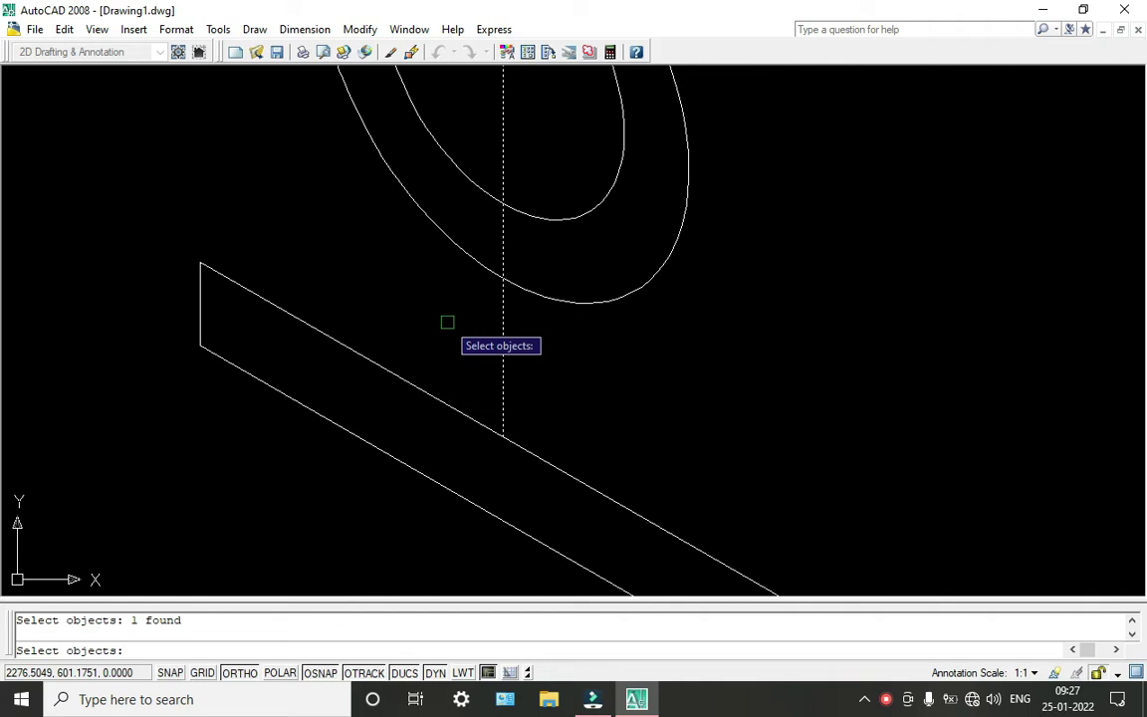
key("Return")
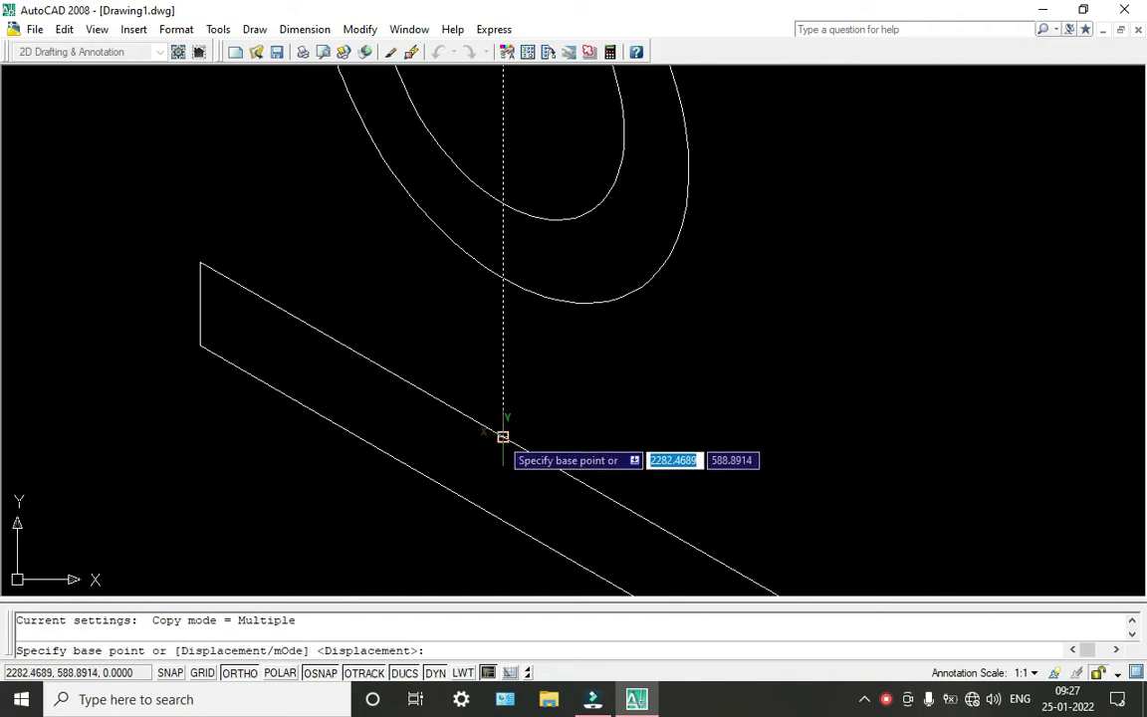
left_click(502, 435)
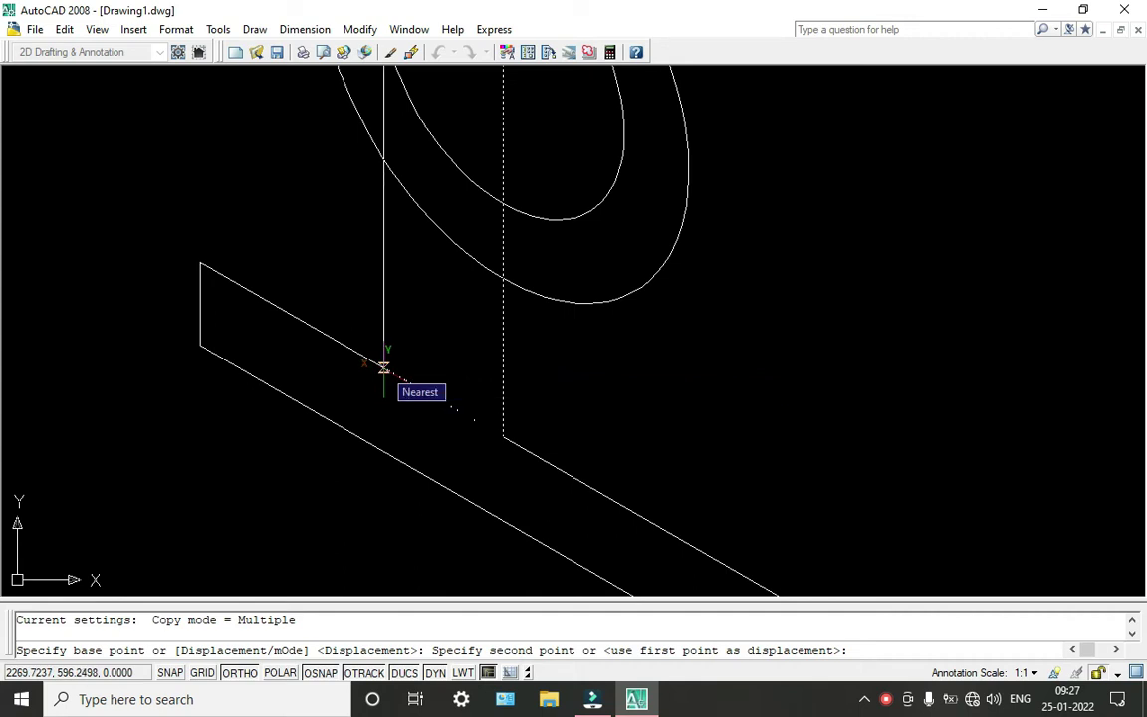
type("4.5")
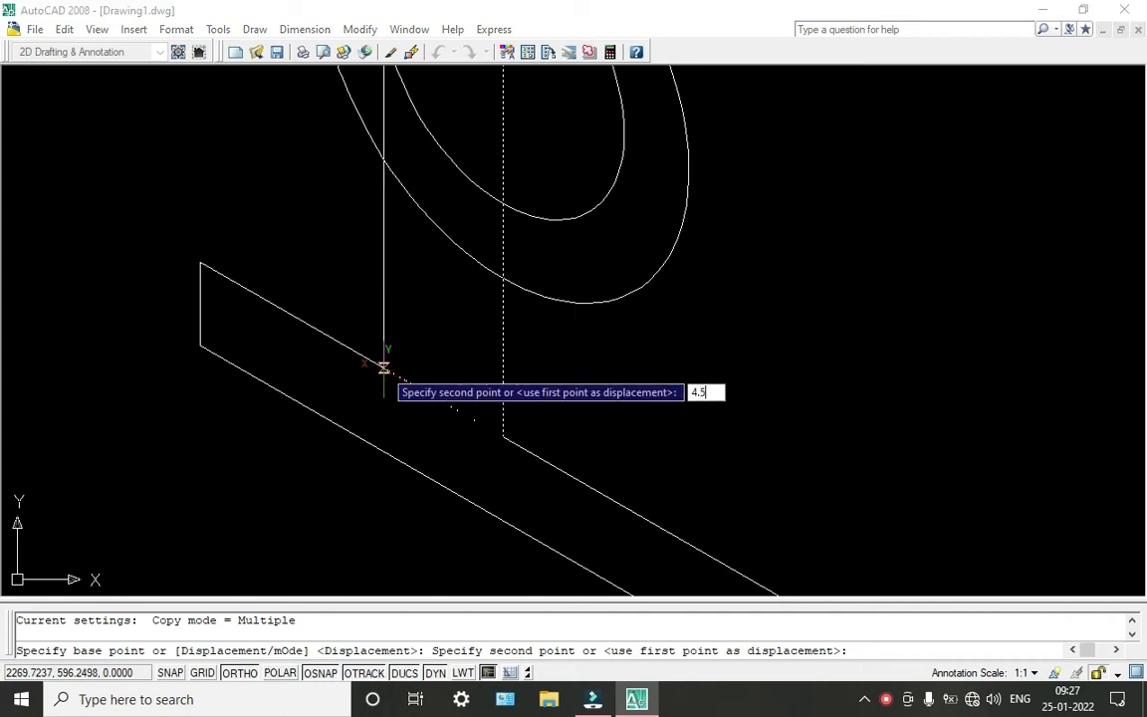
key("Return")
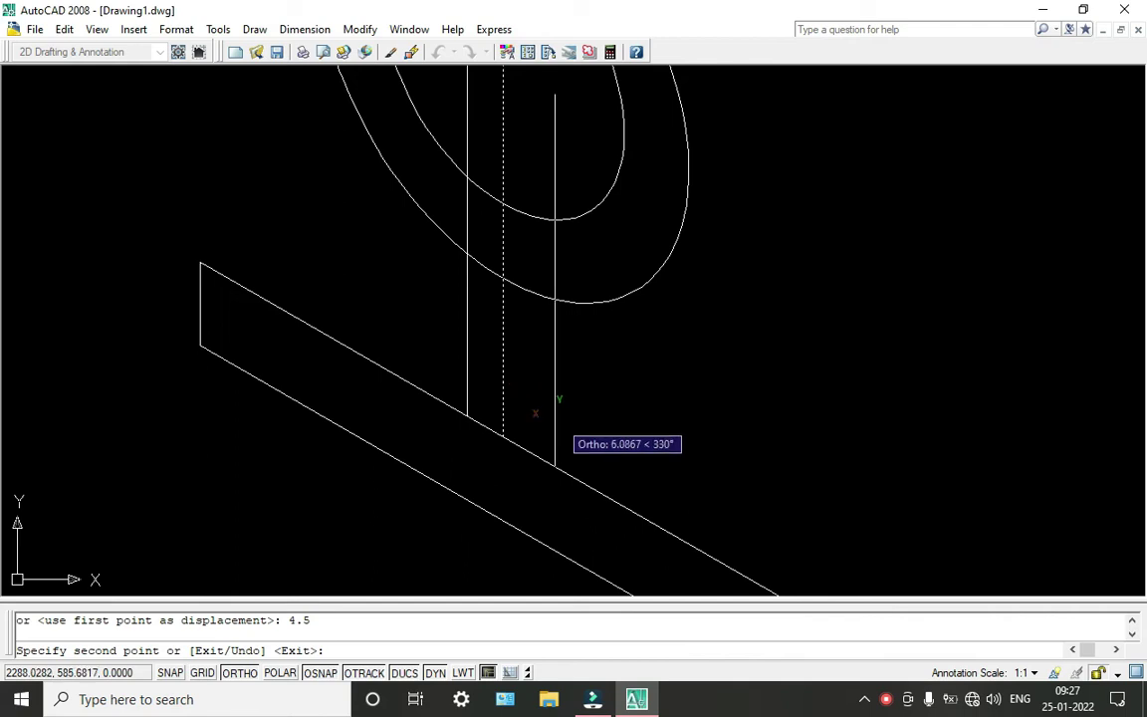
type("4.5")
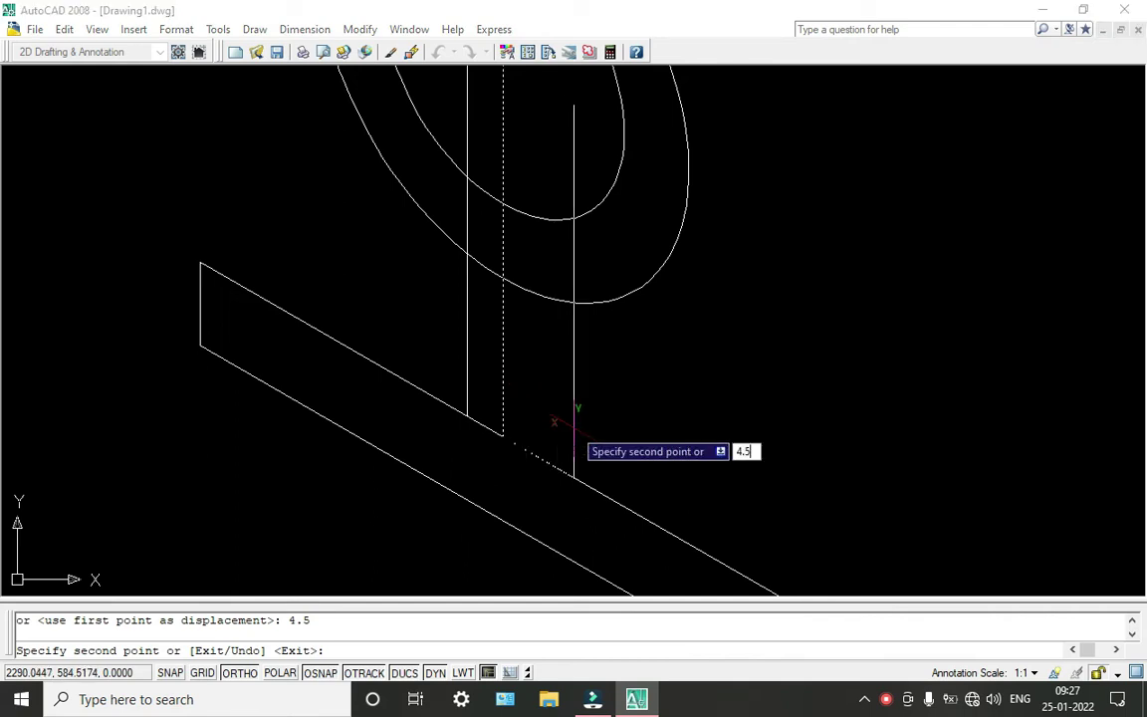
key("Return")
key("Escape")
scroll(537, 383, "down", 3)
scroll(503, 329, "up", 3)
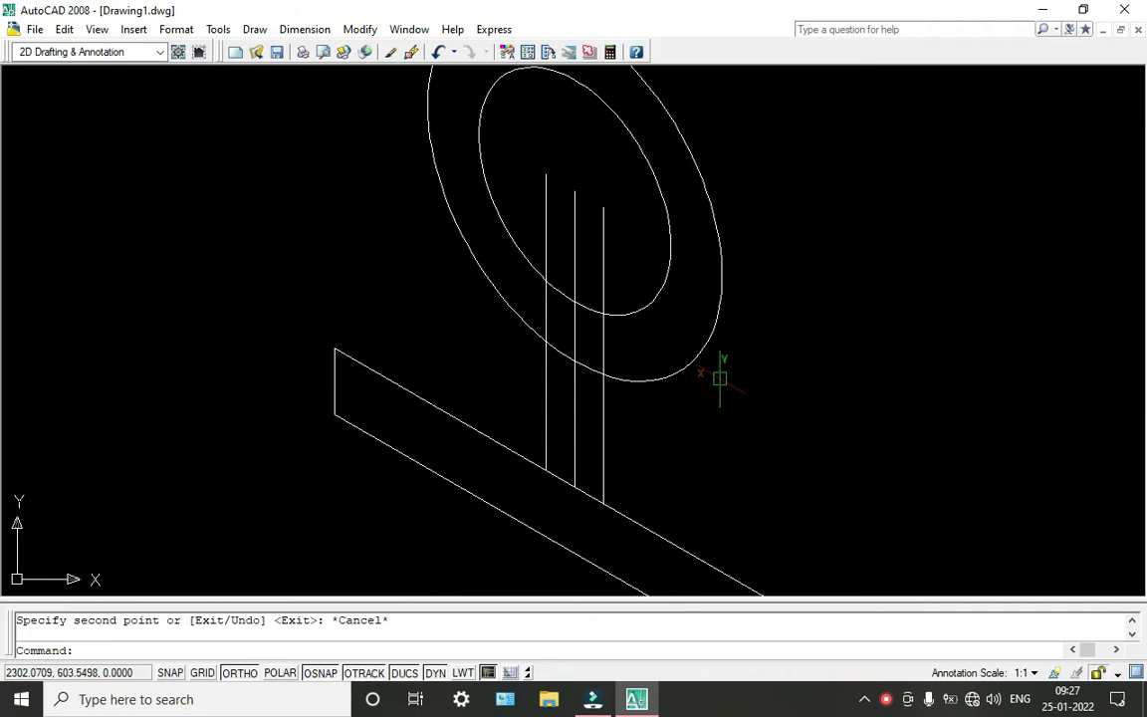
- Draw lines from the middle upright's top to the outer isocircle's left and right edges
type("l")
key("Return")
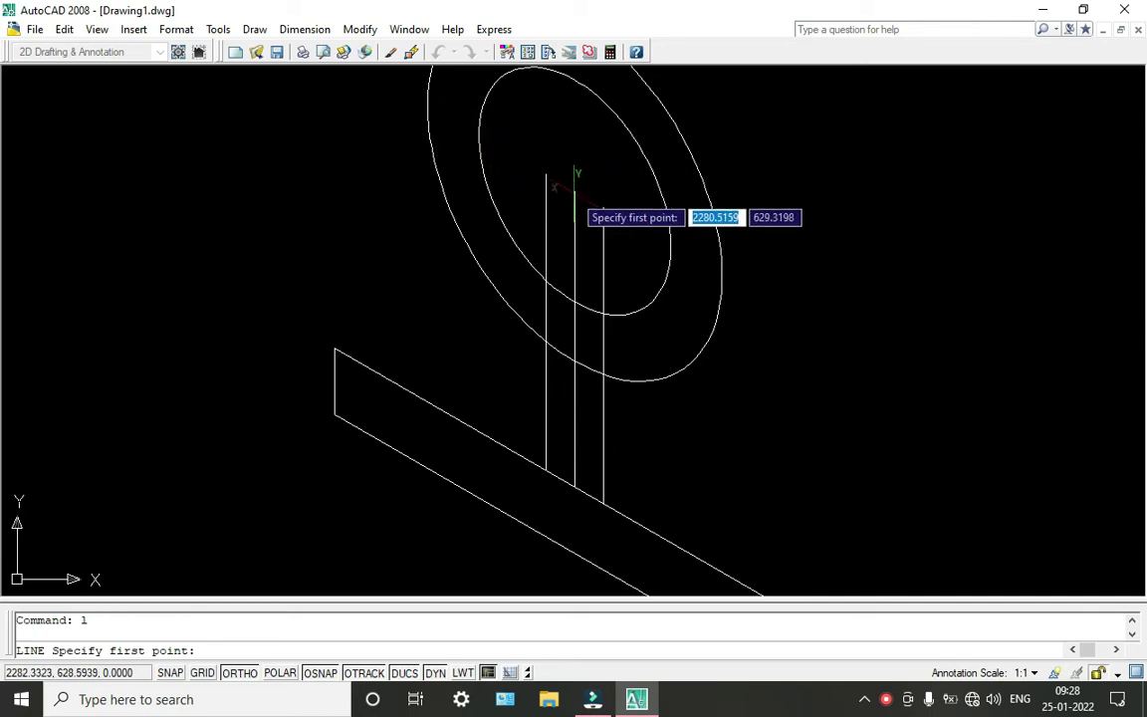
left_click(573, 189)
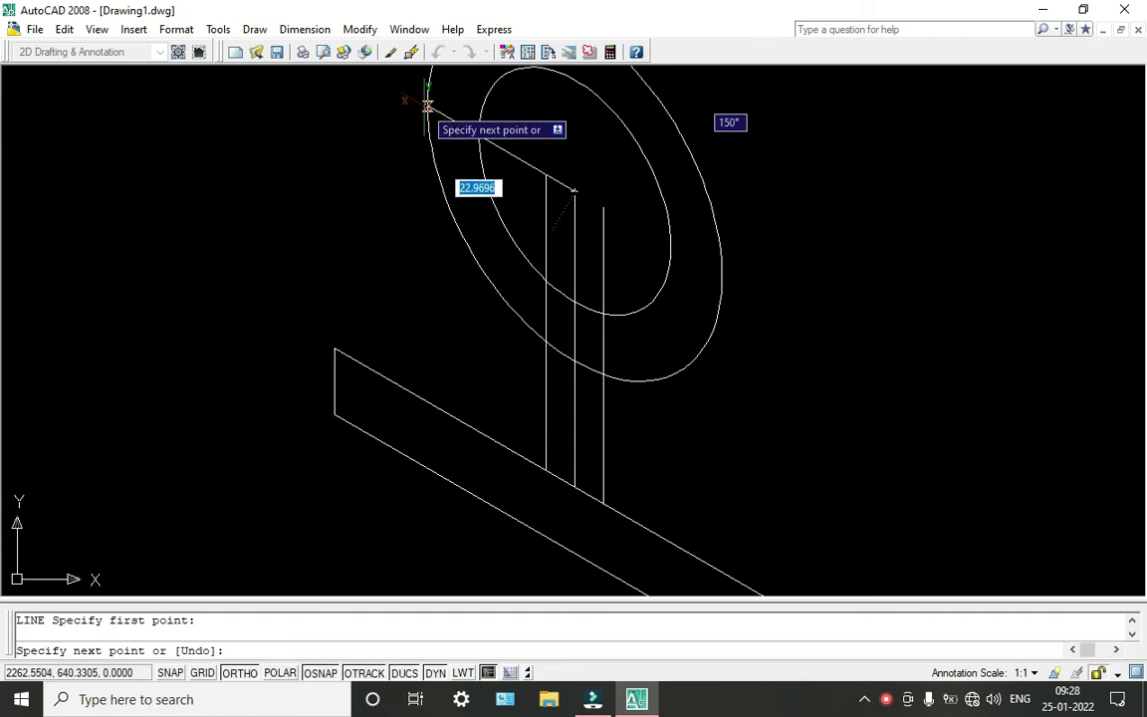
left_click(428, 102)
key("Return")
key("Return")
left_click(573, 190)
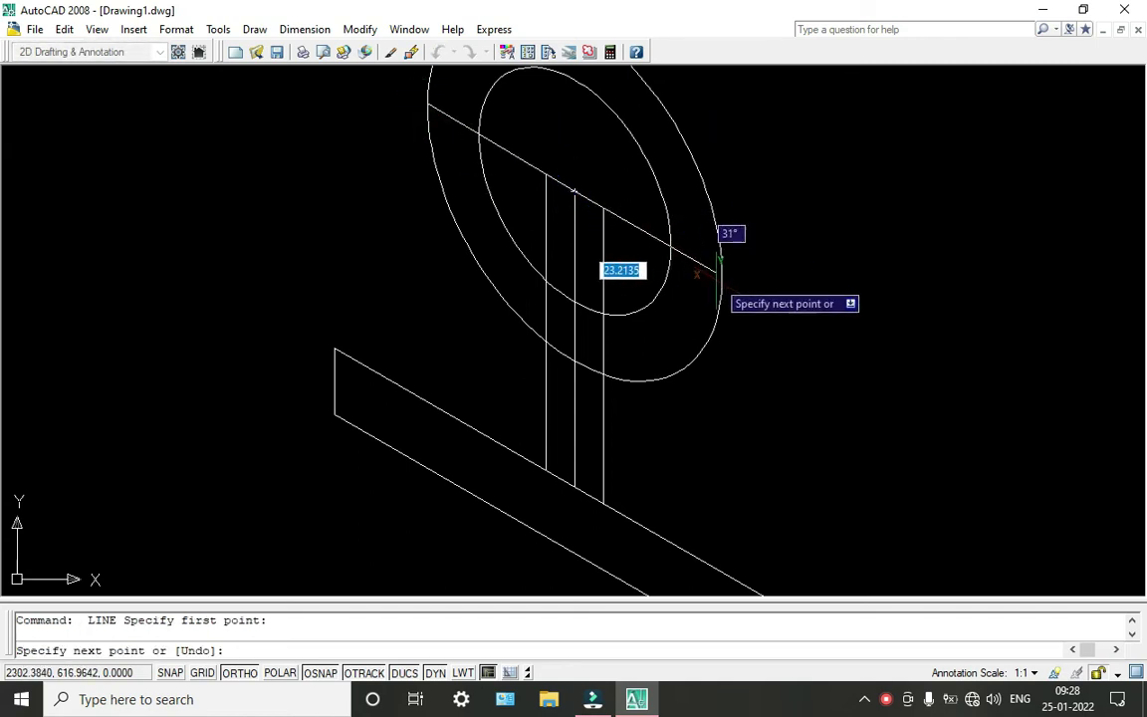
left_click(718, 280)
key("Return")
scroll(558, 344, "down", 3)
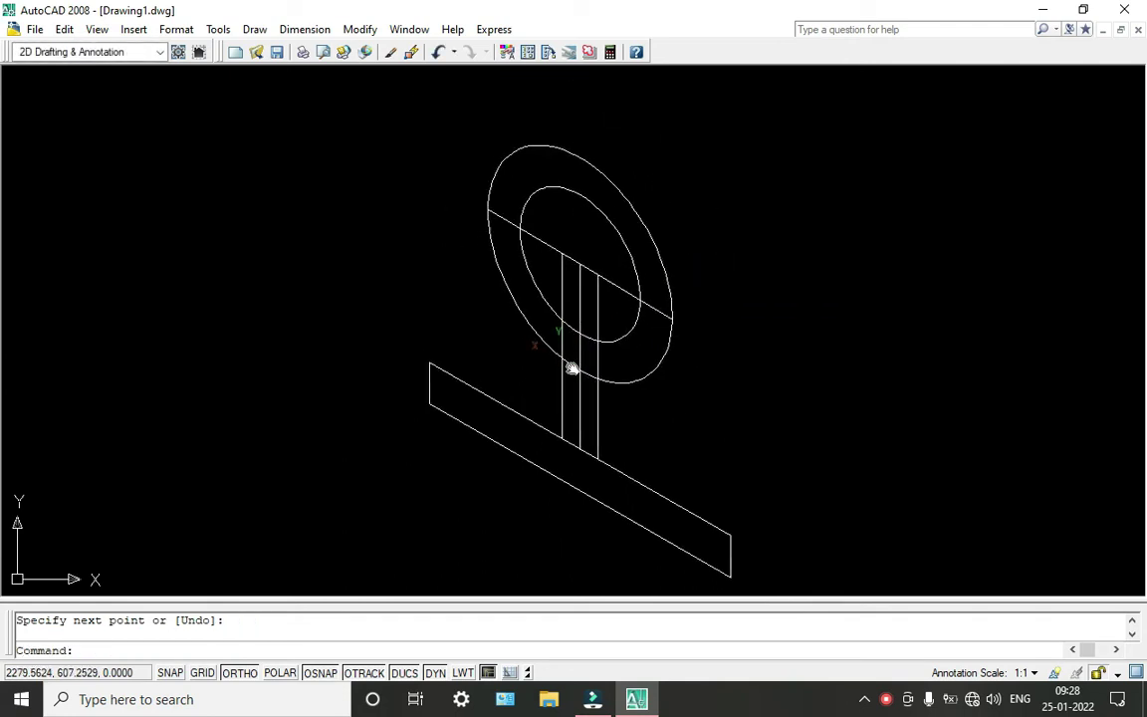
- Trim the isocircle arcs above the diagonal and the upright portions inside the inner arc
type("tr")
key("Return")
key("Return")
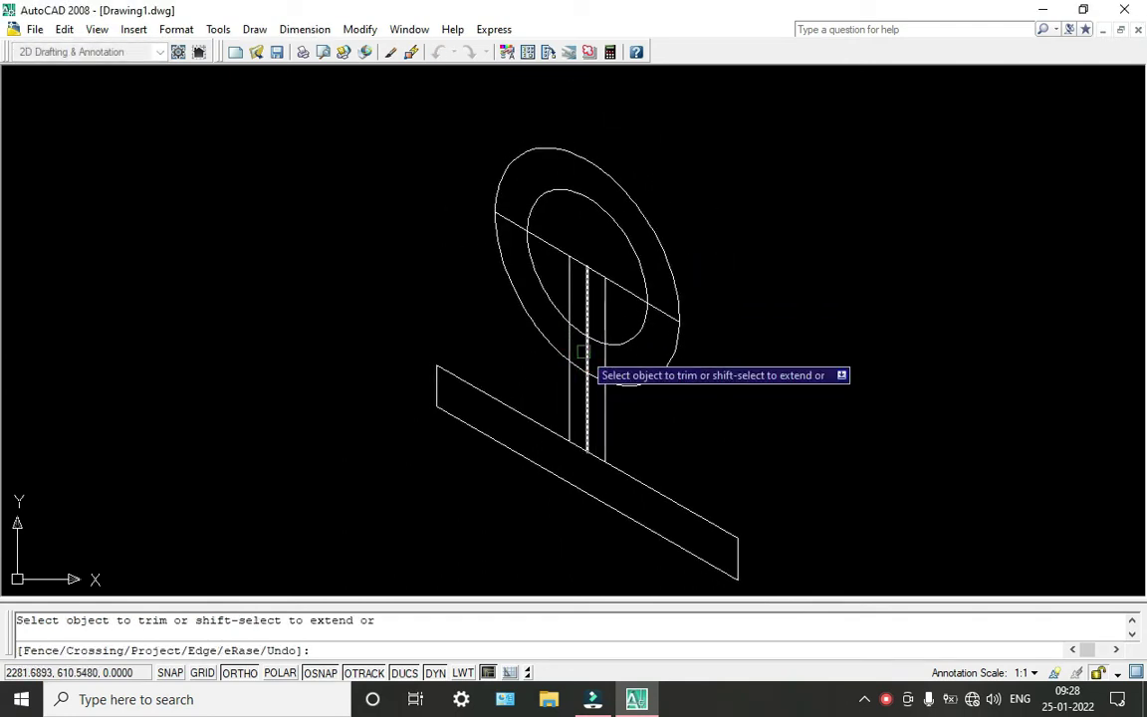
left_click(713, 285)
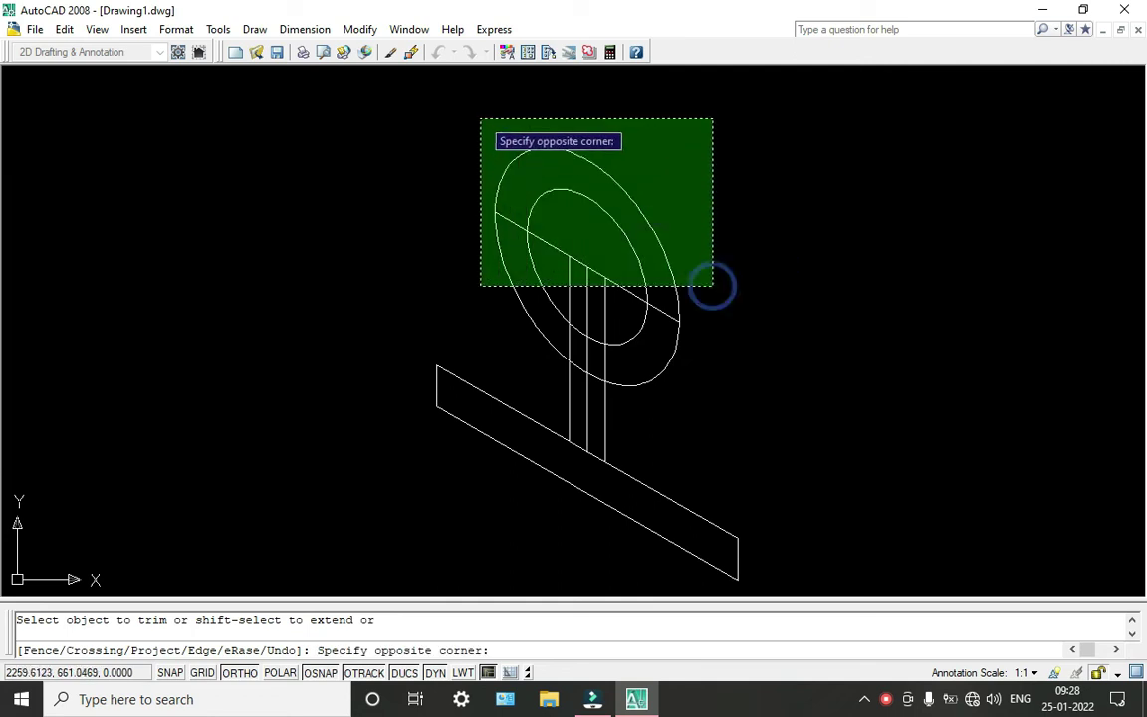
left_click(640, 157)
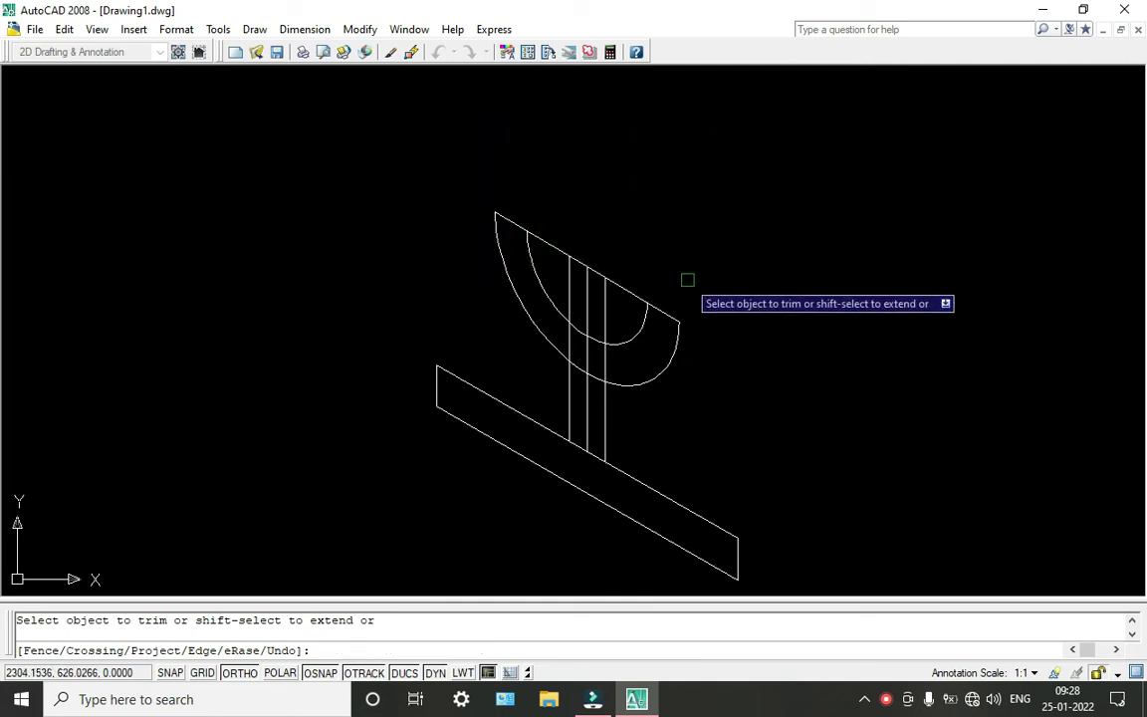
scroll(580, 287, "up", 5)
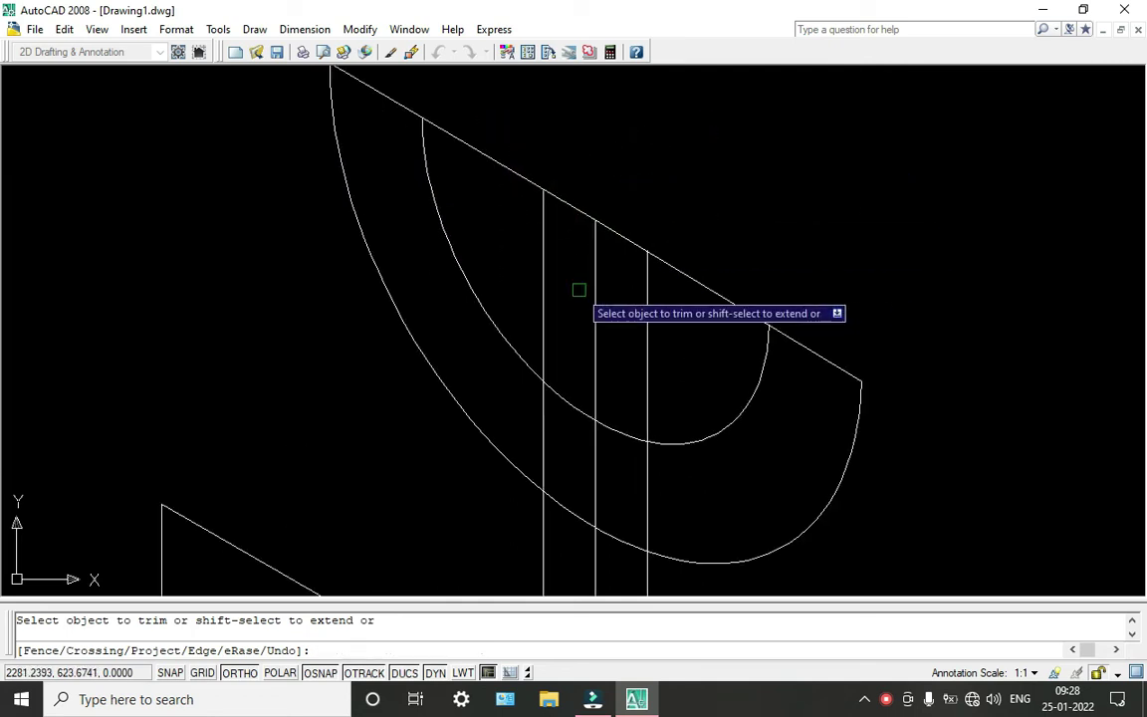
left_click(666, 329)
left_click(556, 301)
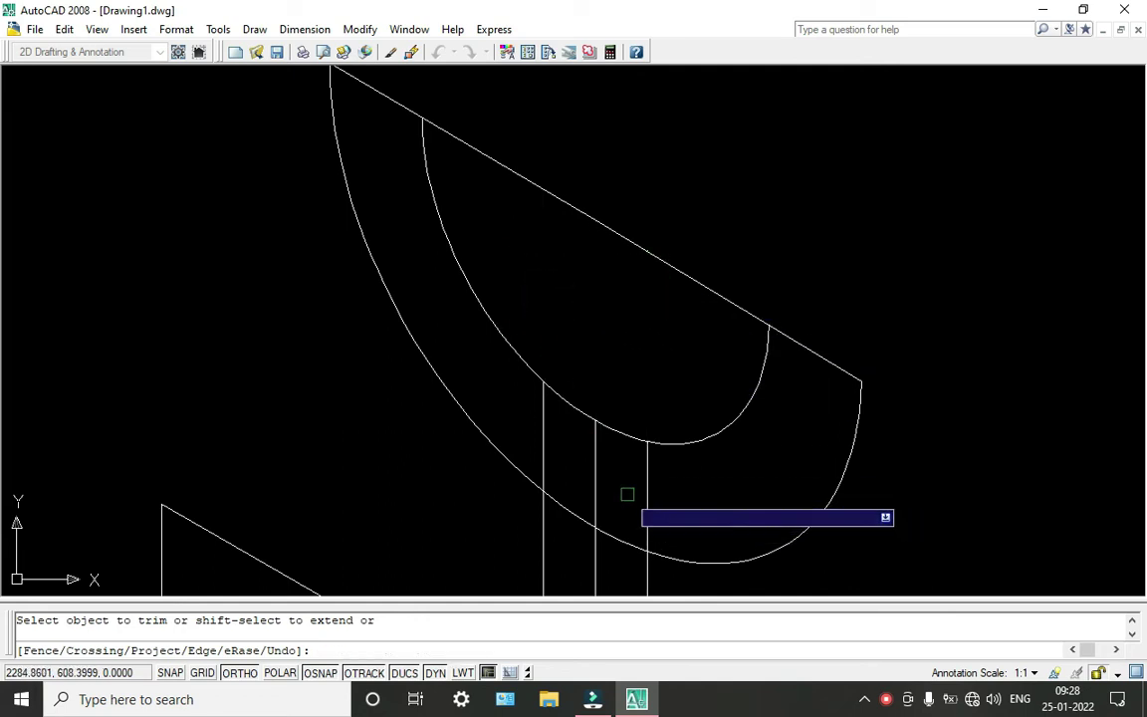
- Trim the upright and outer-arc pieces between the arcs, then erase the middle upright
left_click(608, 450)
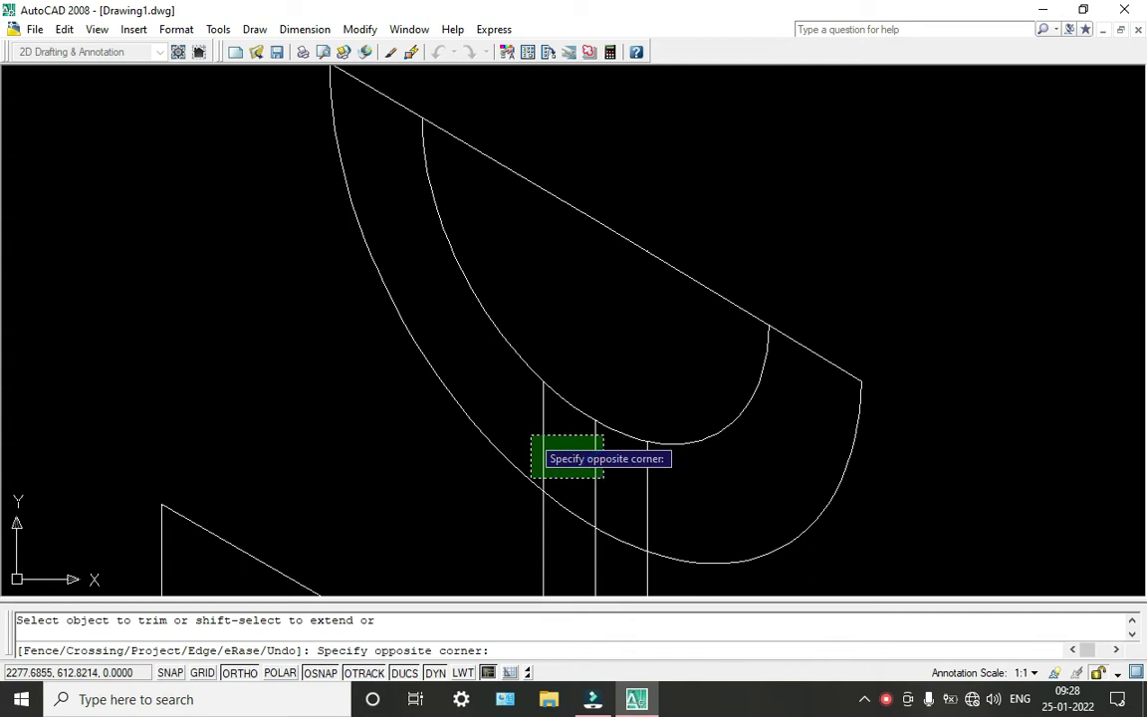
left_click(567, 403)
left_click(643, 483)
left_click(538, 442)
scroll(536, 337, "down", 2)
left_click(545, 378)
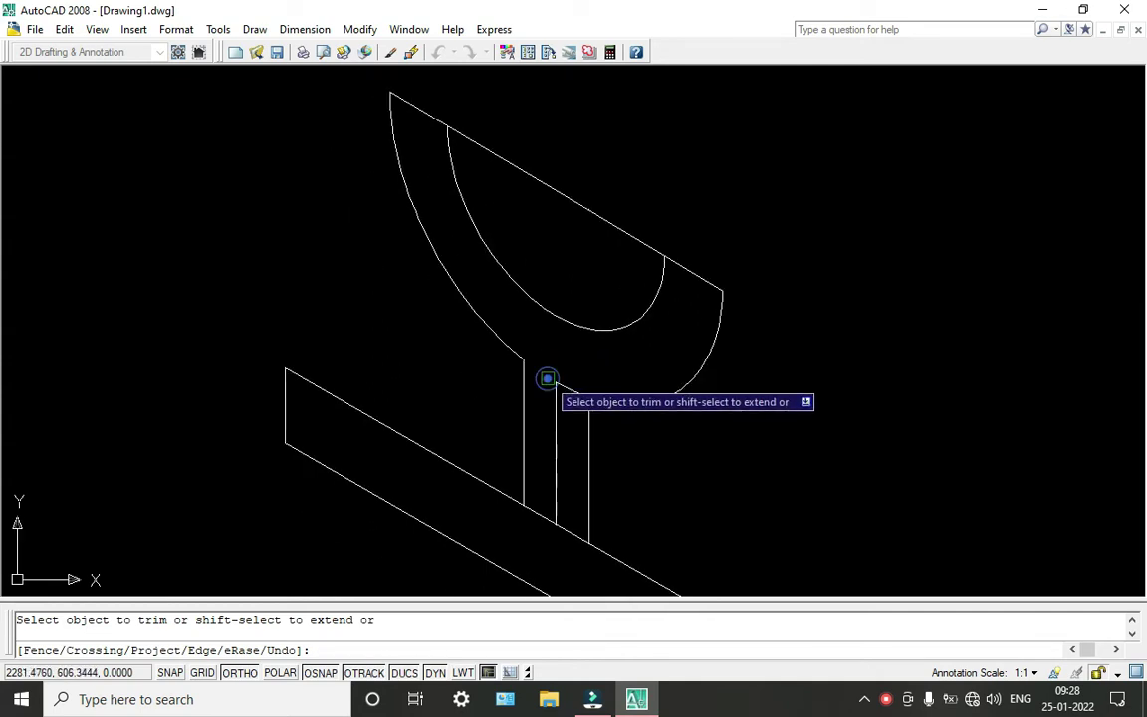
left_click(575, 397)
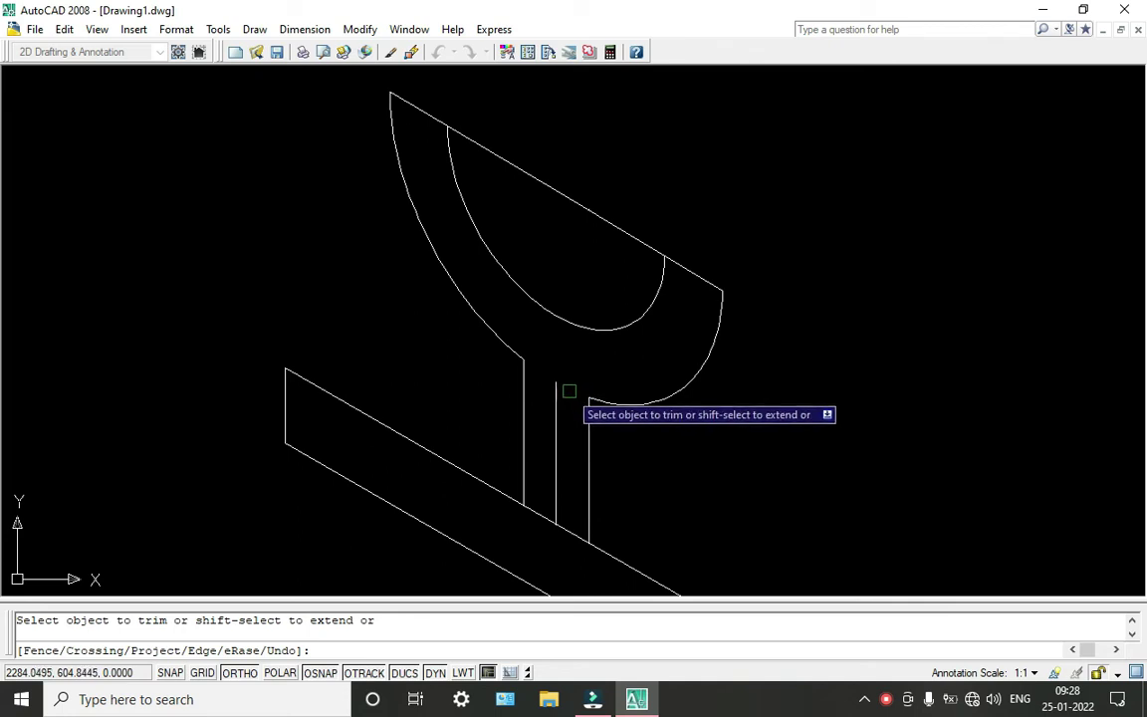
key("Escape")
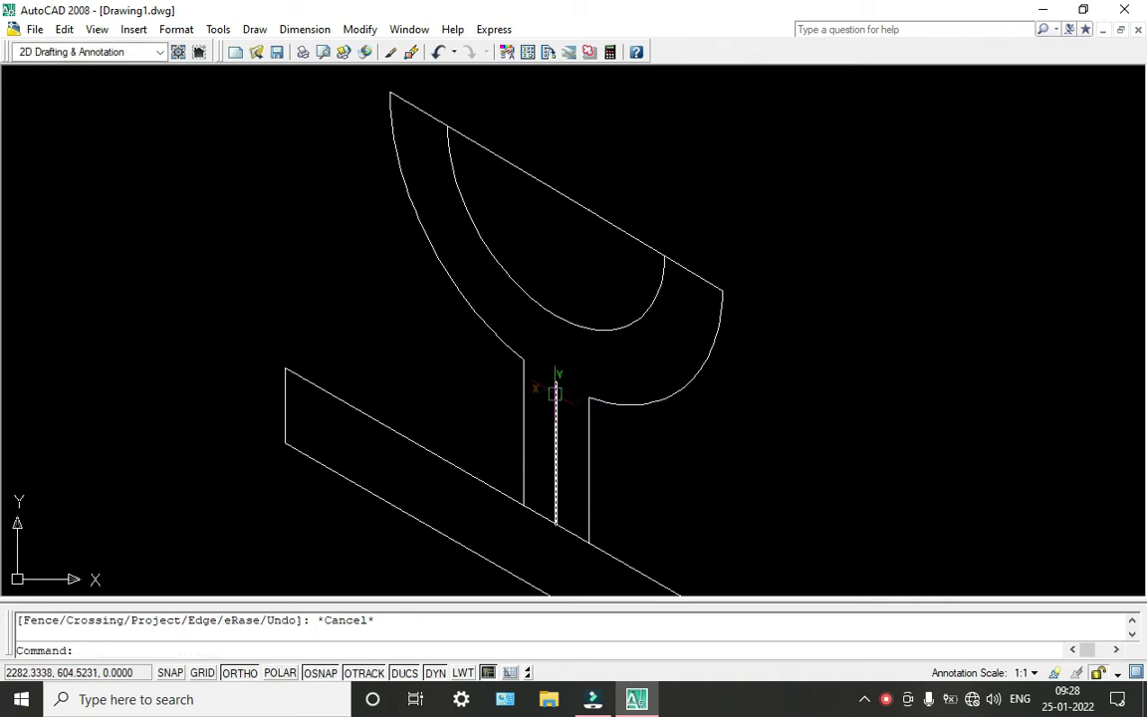
left_click(556, 391)
key("Delete")
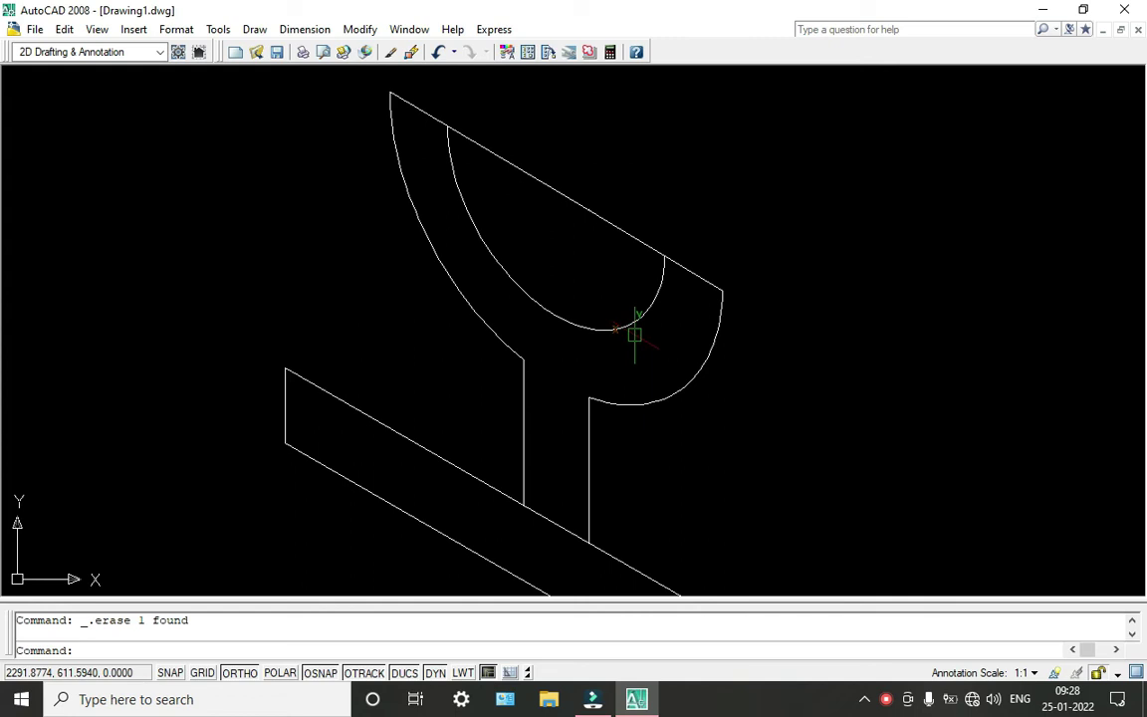
- Trim the upper slanted line across the saddle and delete its leftover fragment
type("tr")
key("Return")
key("Return")
left_click(546, 184)
left_click(627, 234)
key("Escape")
left_click(588, 209)
left_click(602, 238)
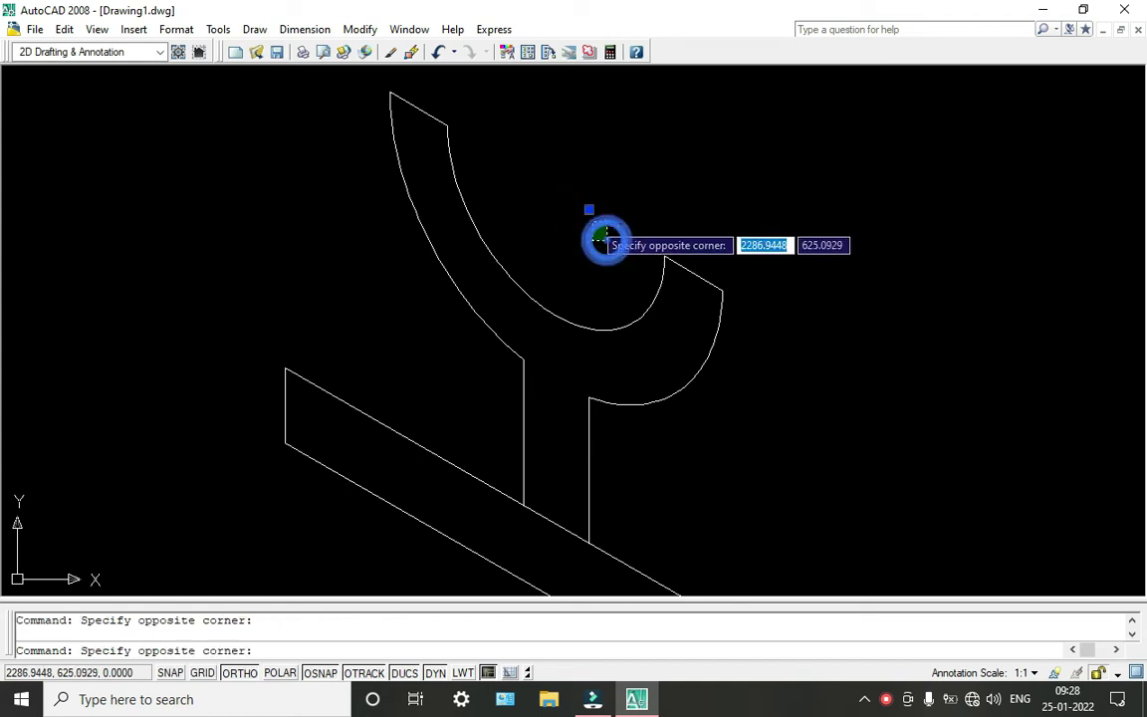
key("Escape")
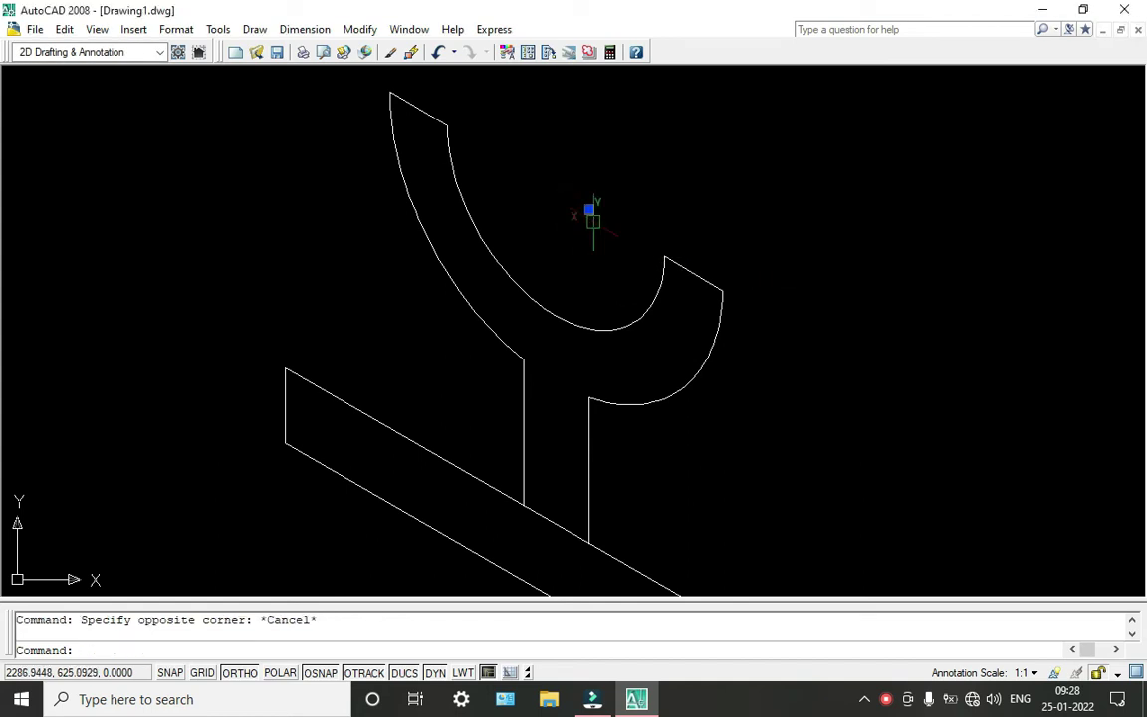
key("Delete")
- Zoom out to the whole profile and start the COPY command with CO
scroll(597, 261, "down", 1)
scroll(587, 260, "down", 2)
scroll(572, 264, "up", 2)
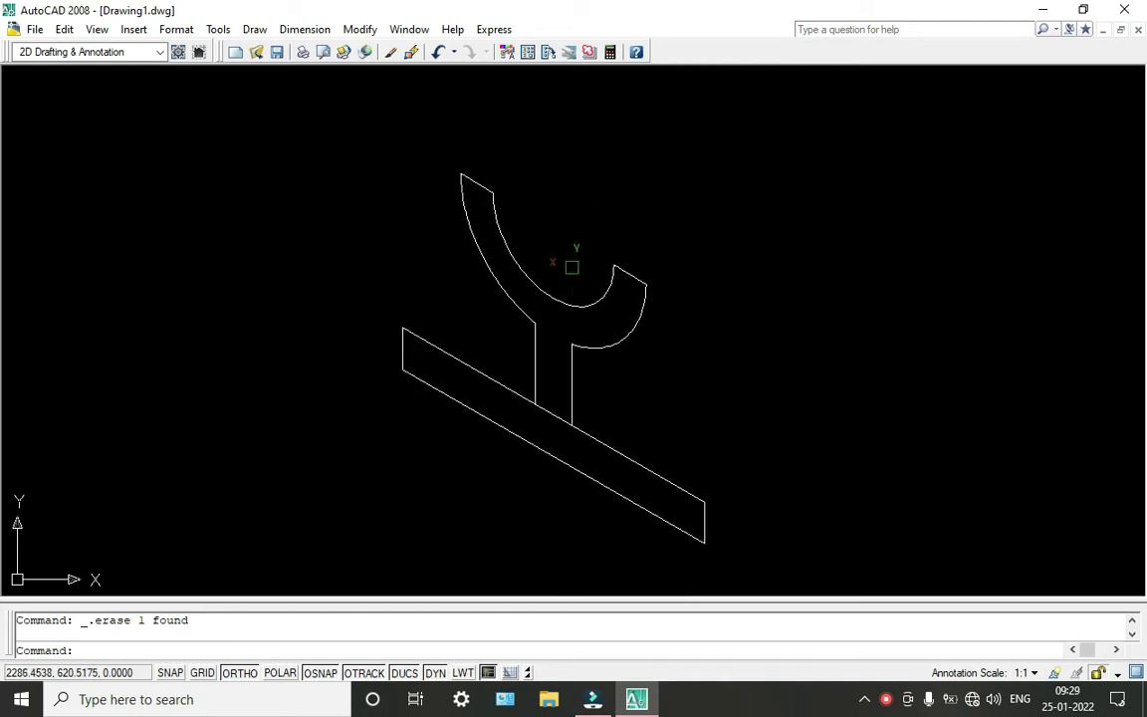
type("co")
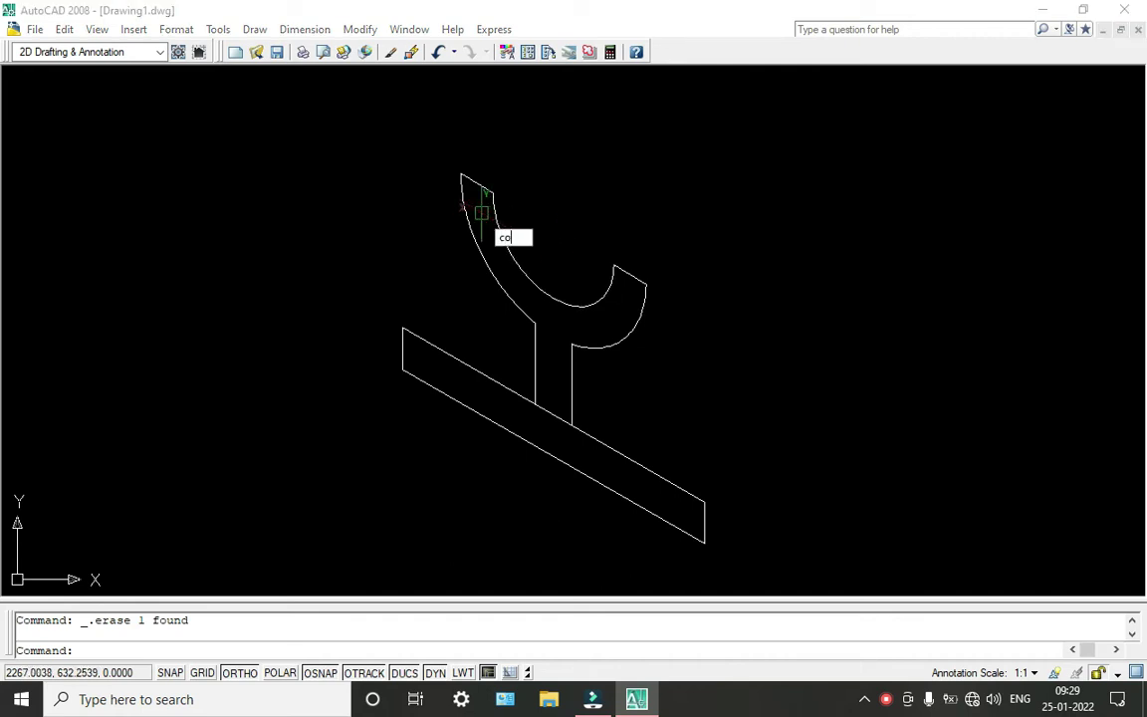
key("Return")
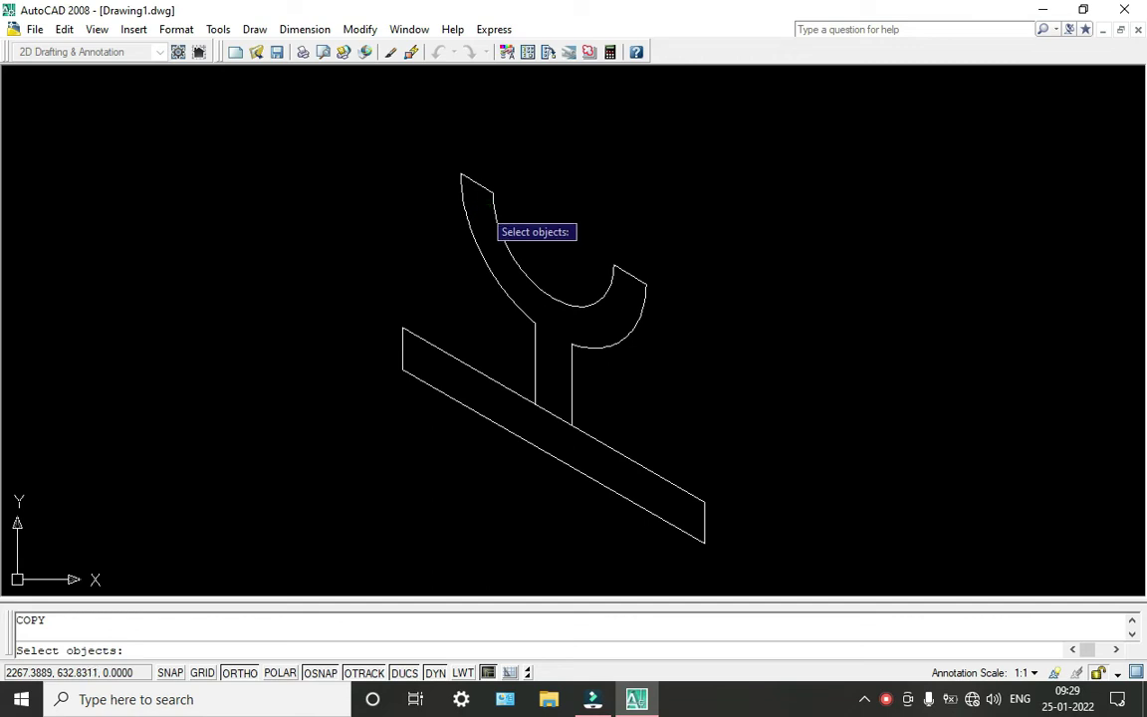
- Select the saddle arcs, short end line, web line and slab top edge for copying
left_click(478, 191)
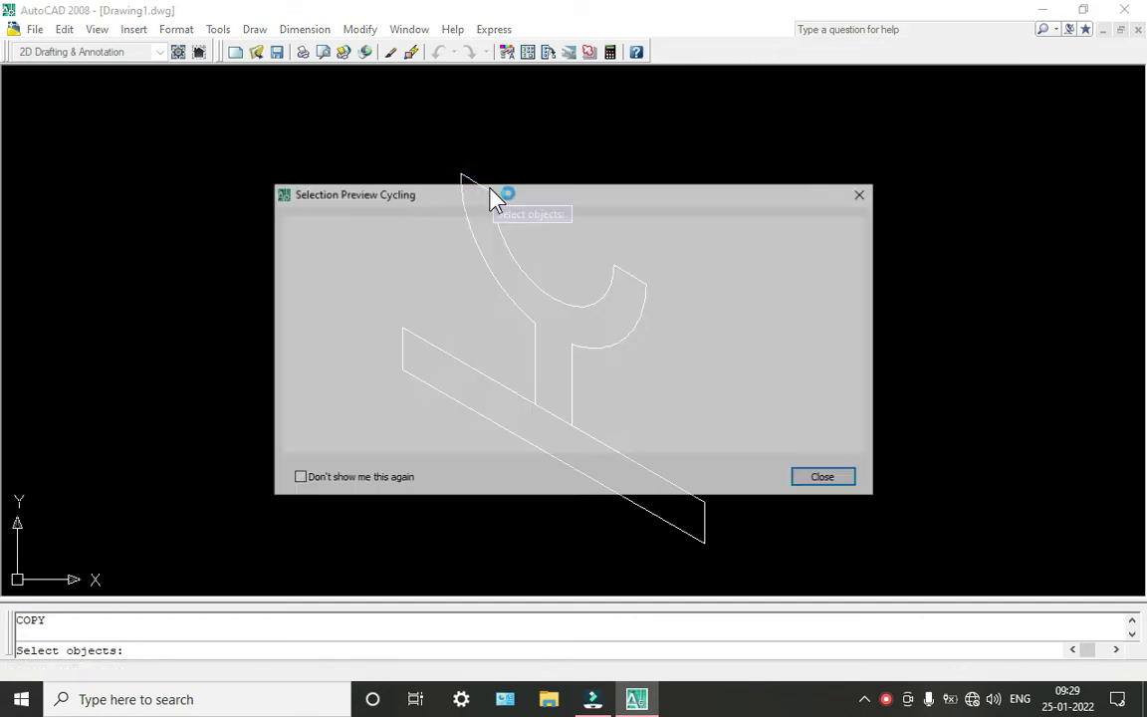
left_click(826, 474)
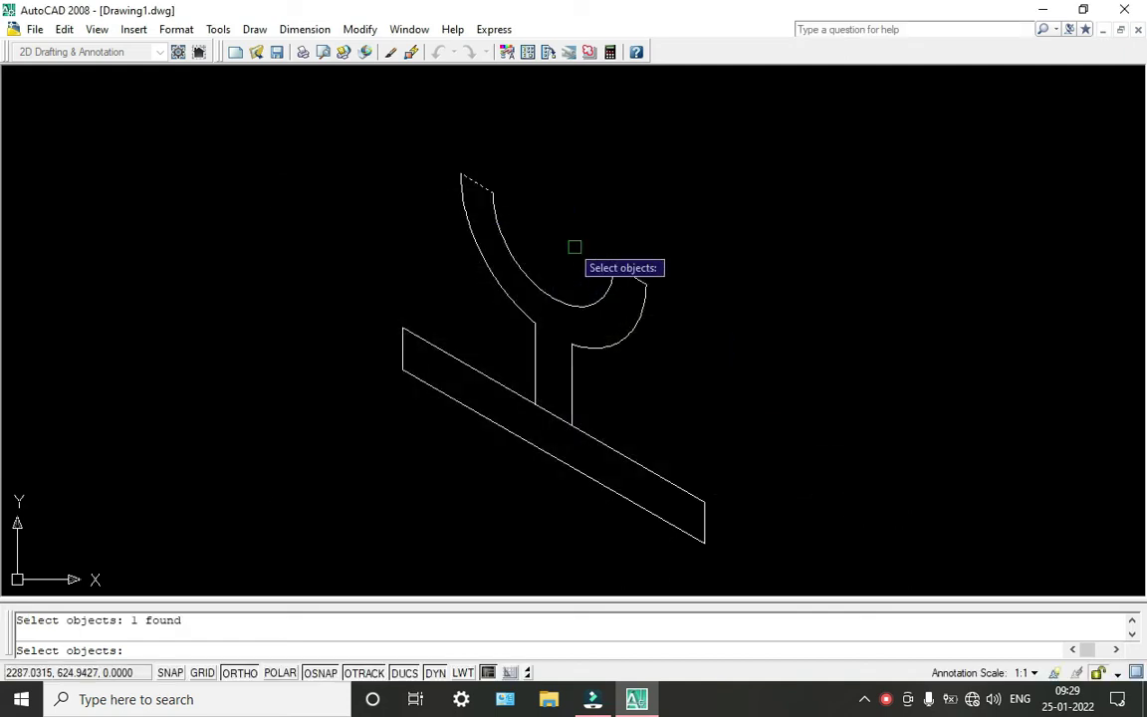
left_click(506, 247)
left_click(635, 273)
left_click(644, 317)
left_click(573, 398)
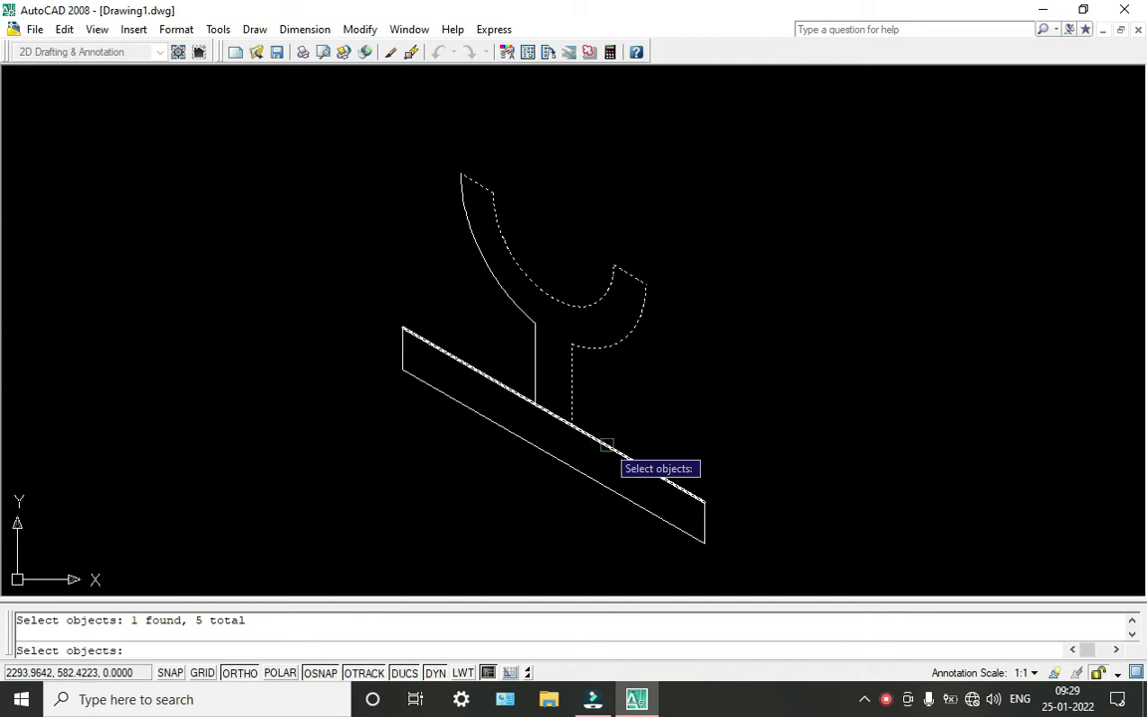
left_click(606, 443)
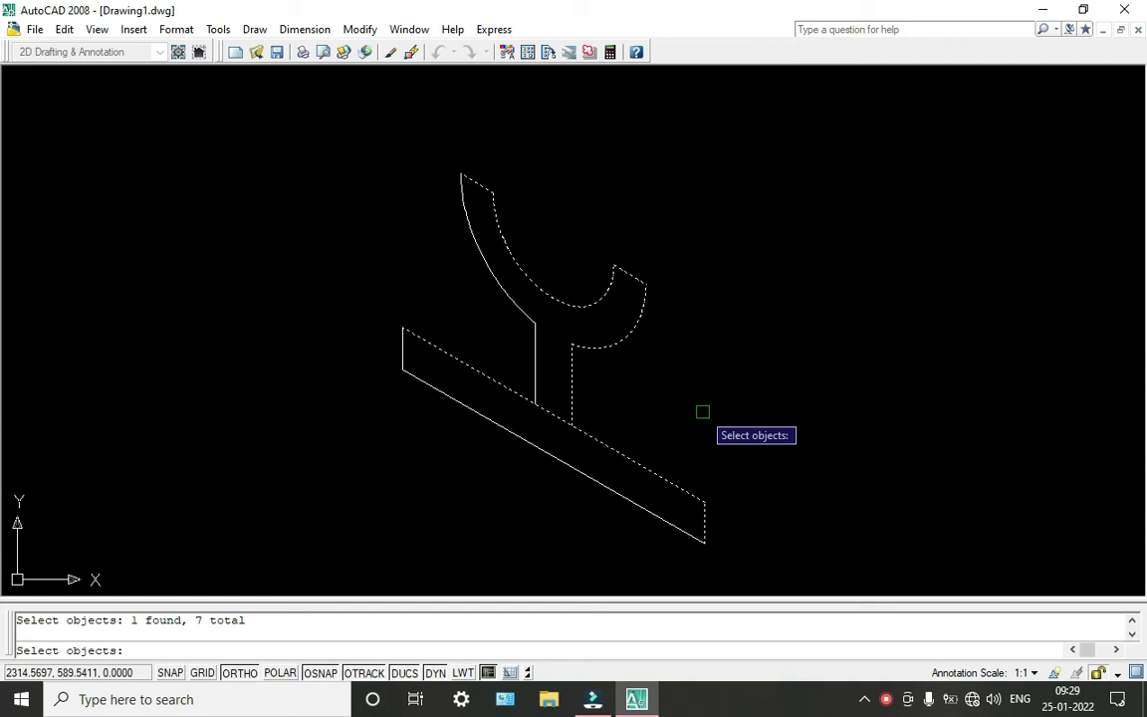
key("Return")
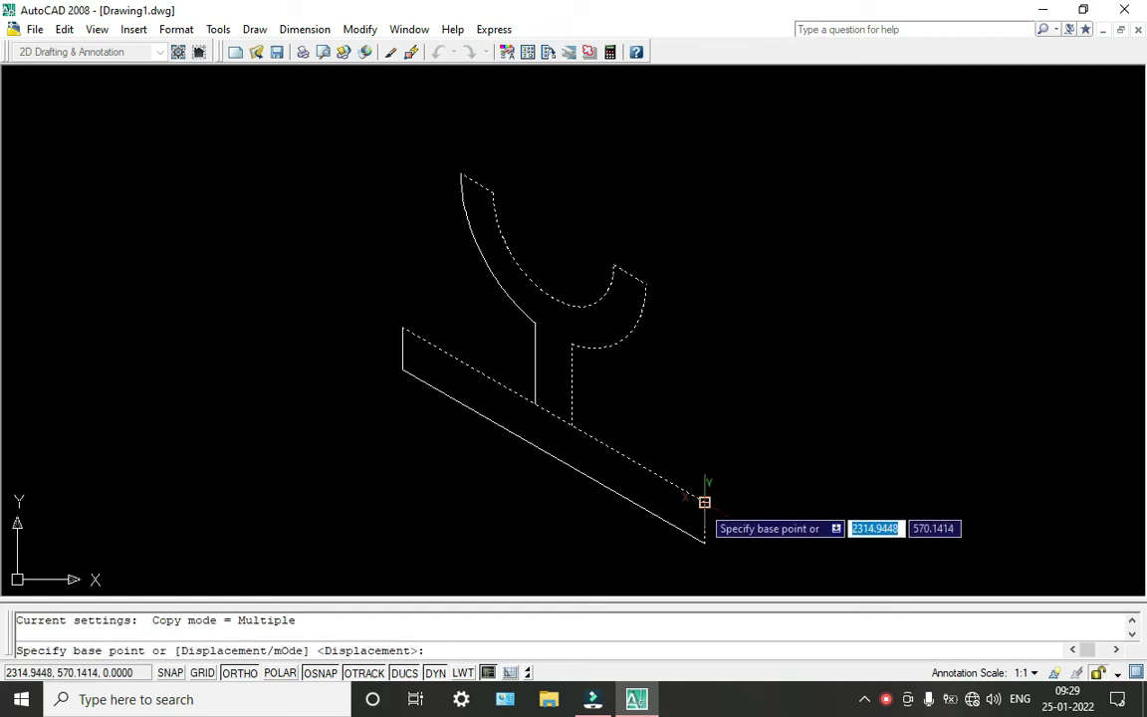
- Place the copy 52 units back on the top isoplane from the slab corner
left_click(703, 503)
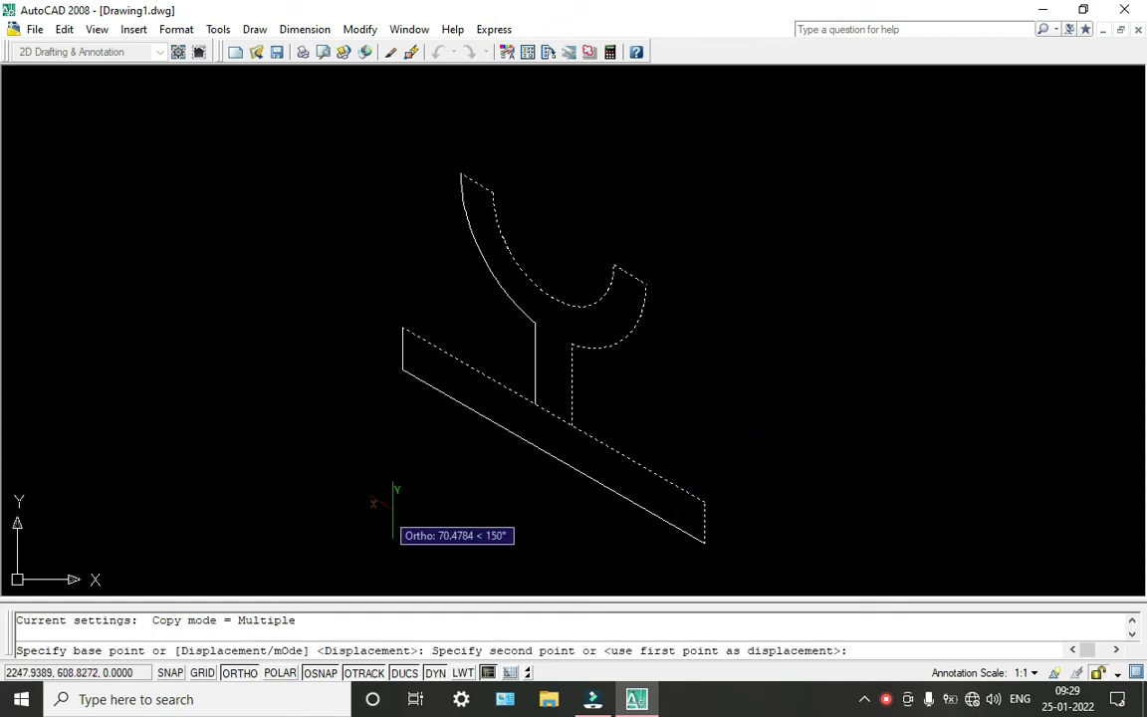
scroll(604, 503, "down", 2)
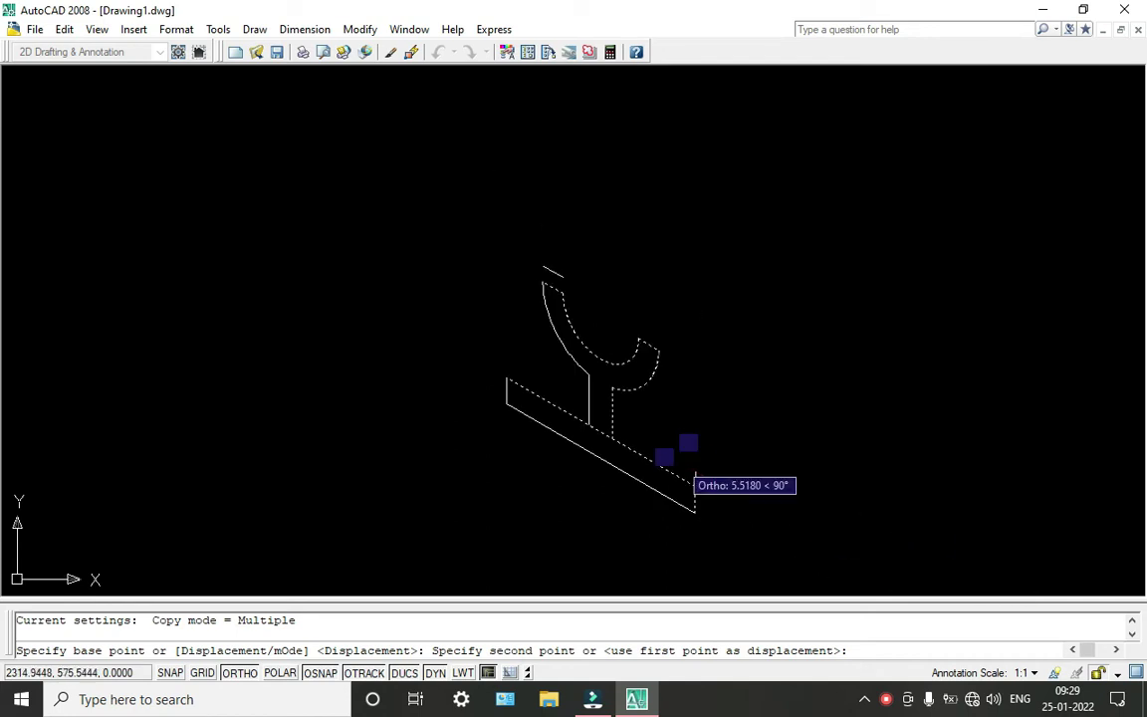
key("F5")
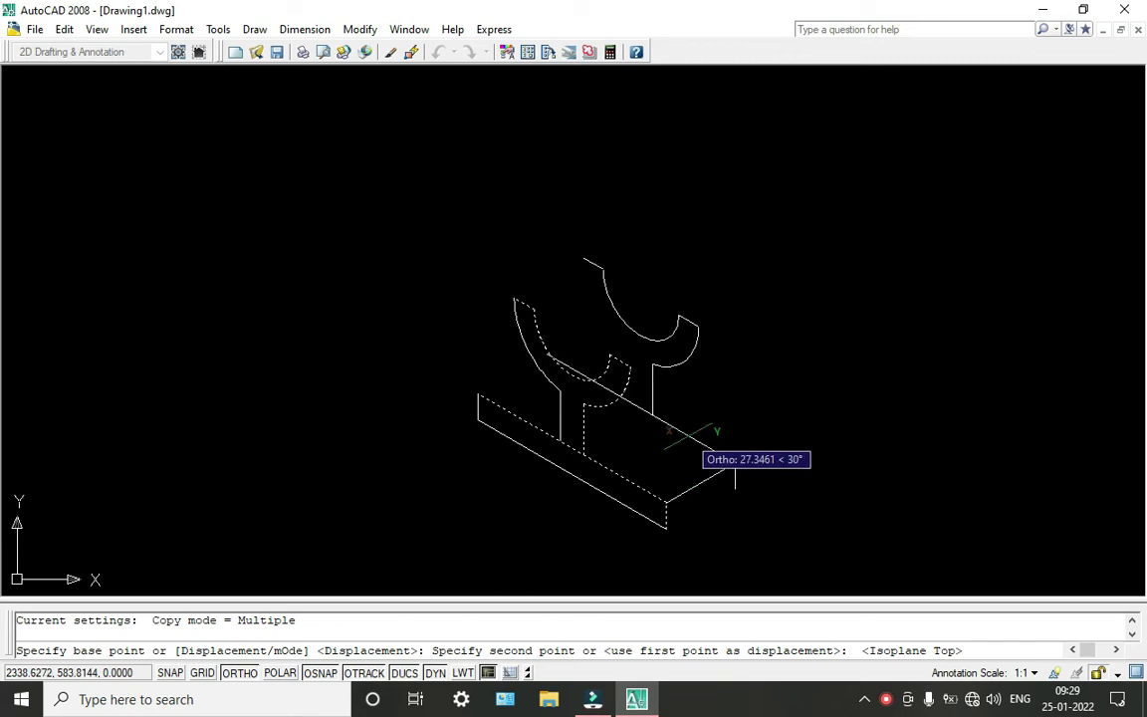
type("5")
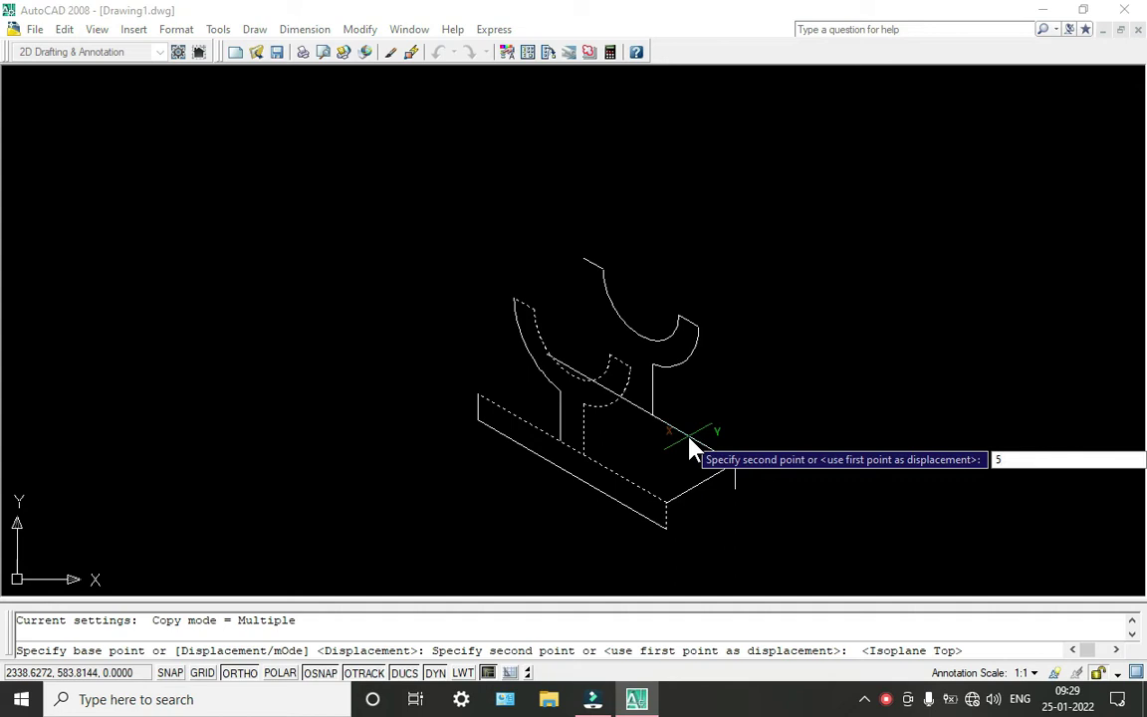
type("2")
key("Return")
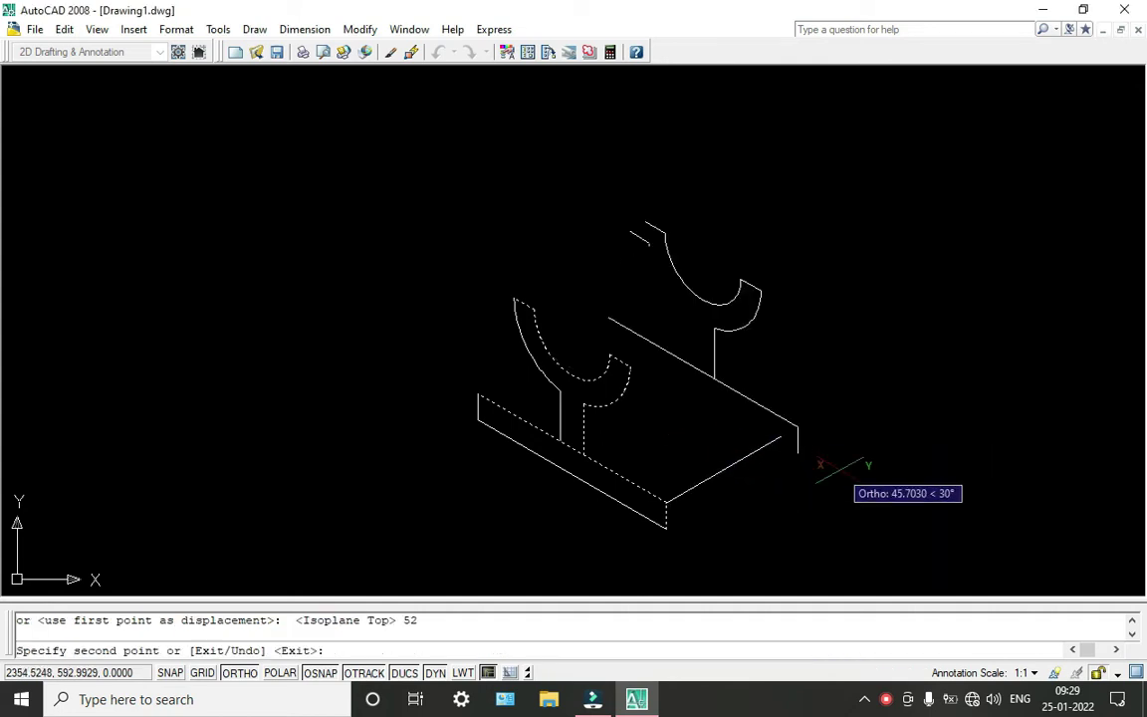
key("Escape")
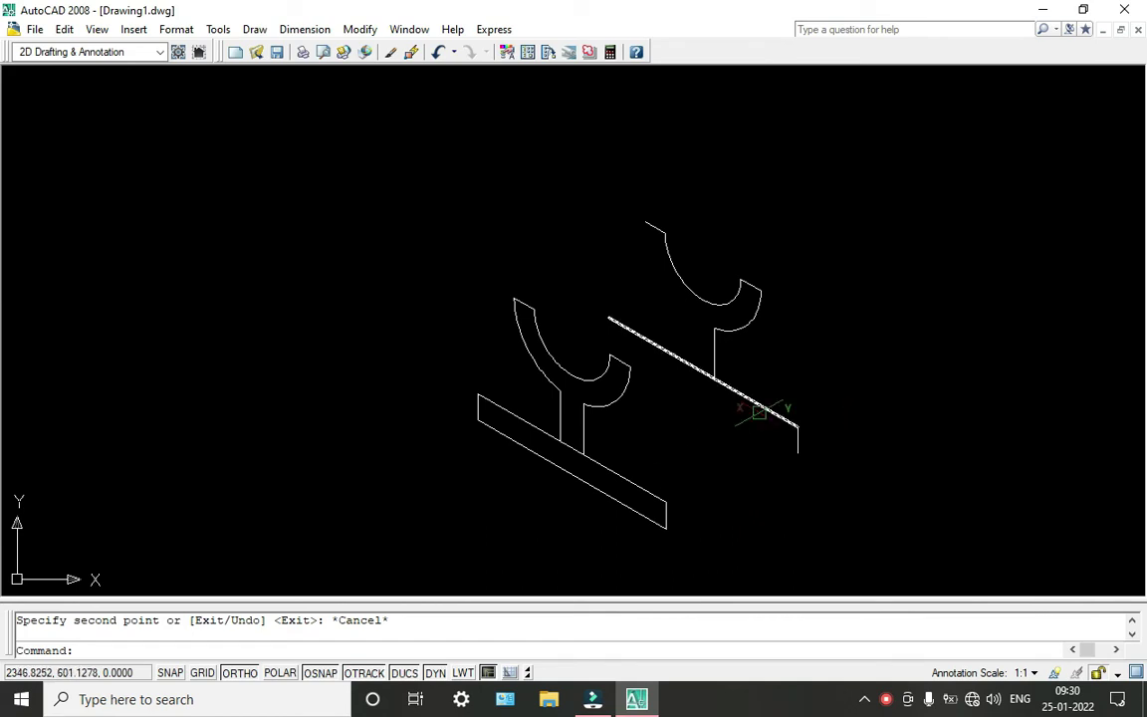
- Draw two receding lines joining the slab's front corners to the copy's matching corners
type("l")
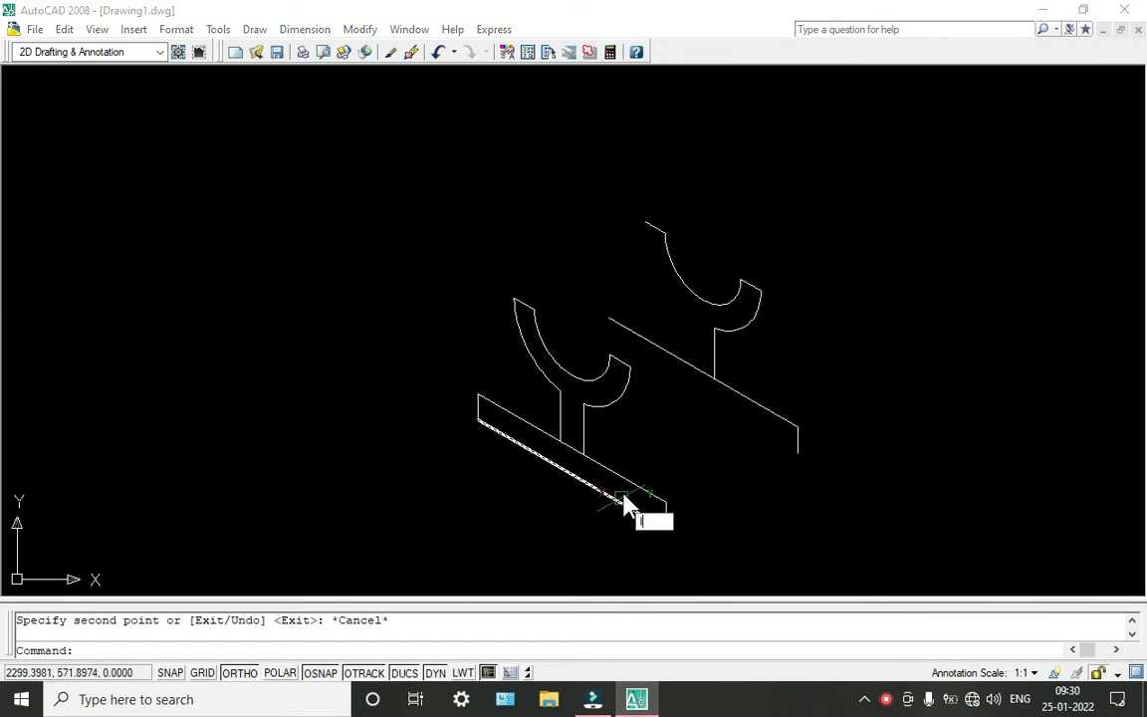
key("Return")
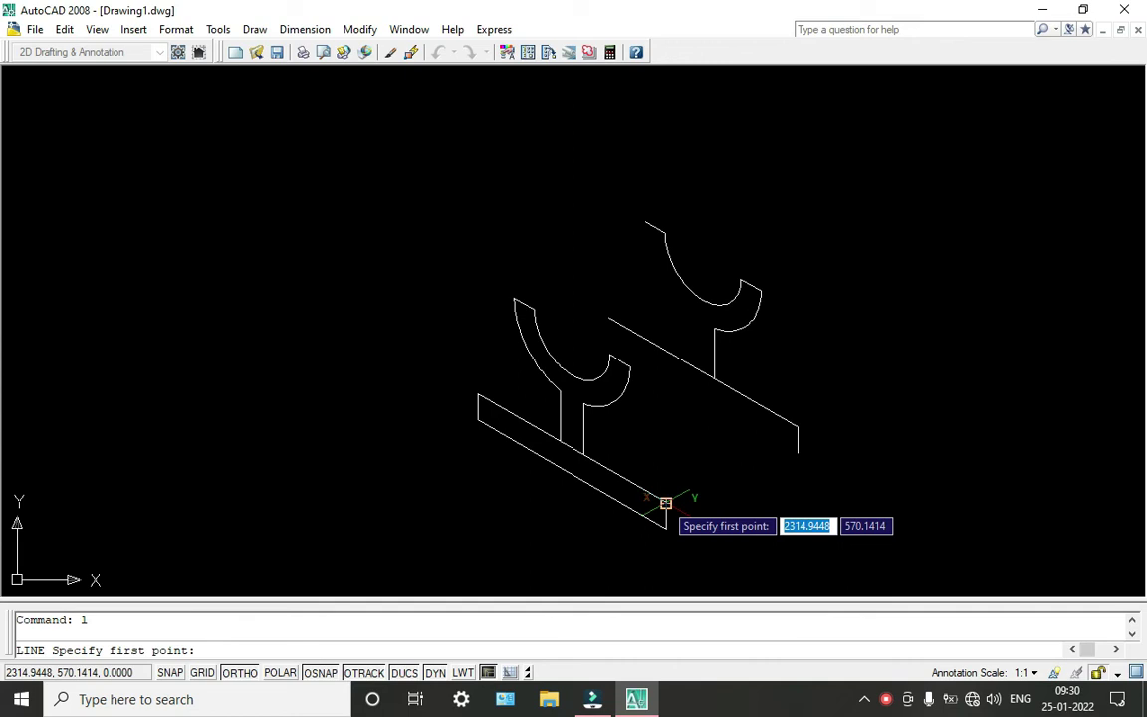
left_click(665, 528)
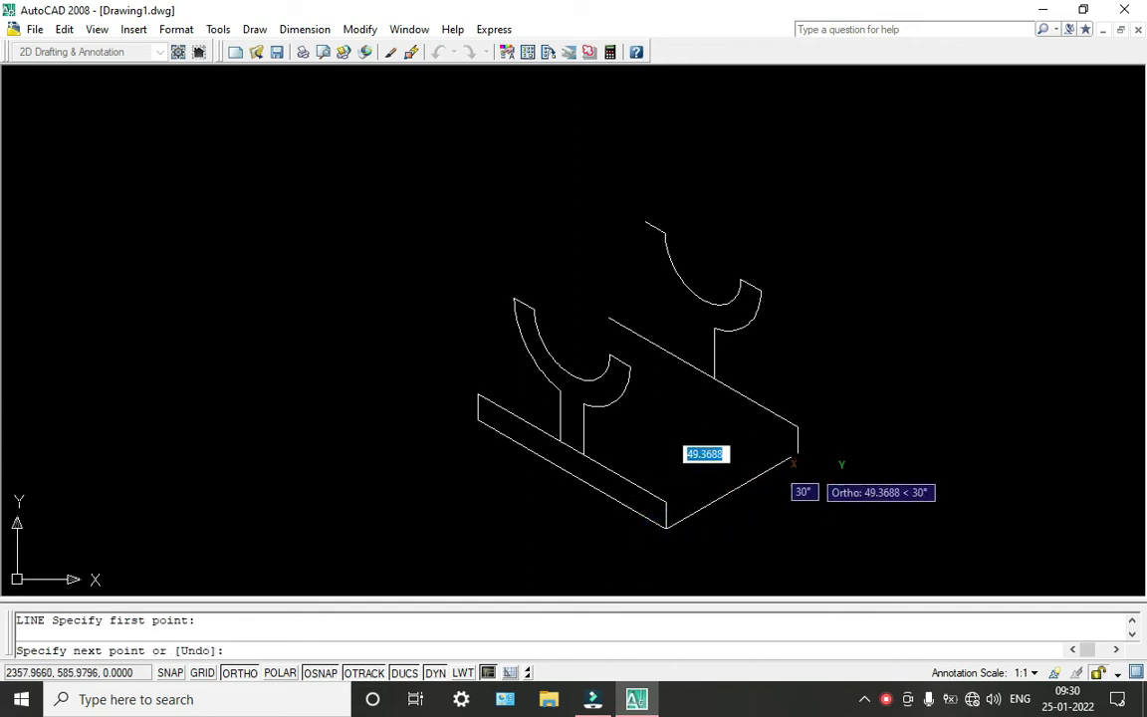
left_click(797, 453)
key("Return")
key("Return")
left_click(666, 501)
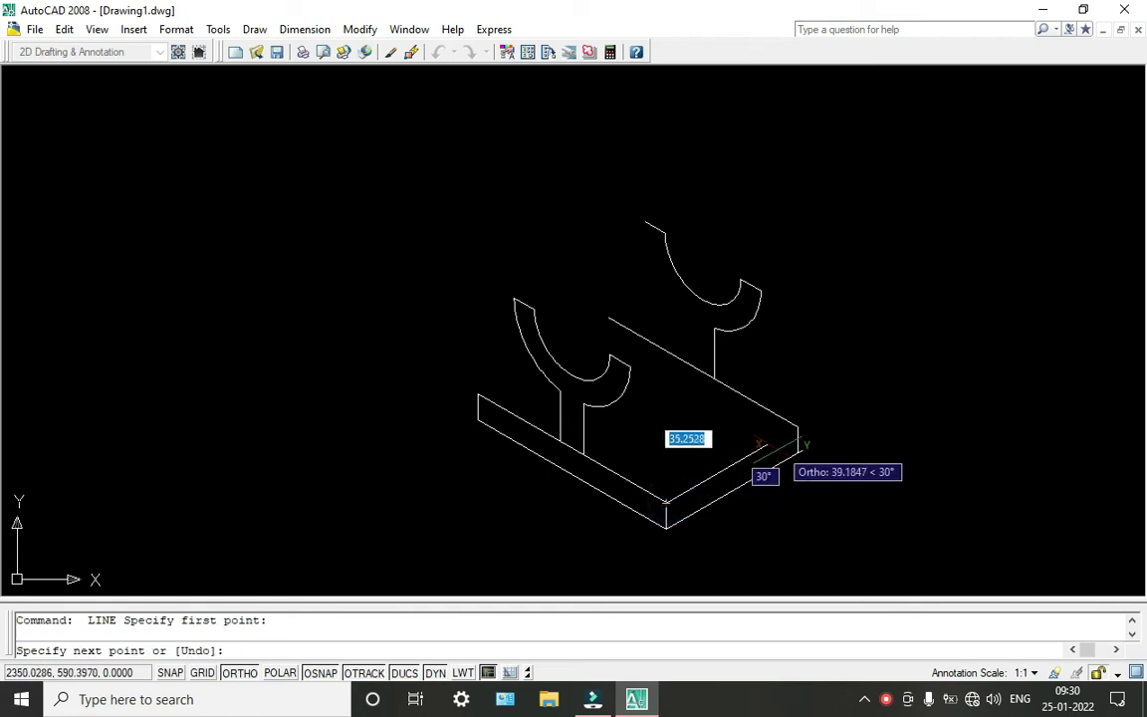
left_click(798, 427)
key("Return")
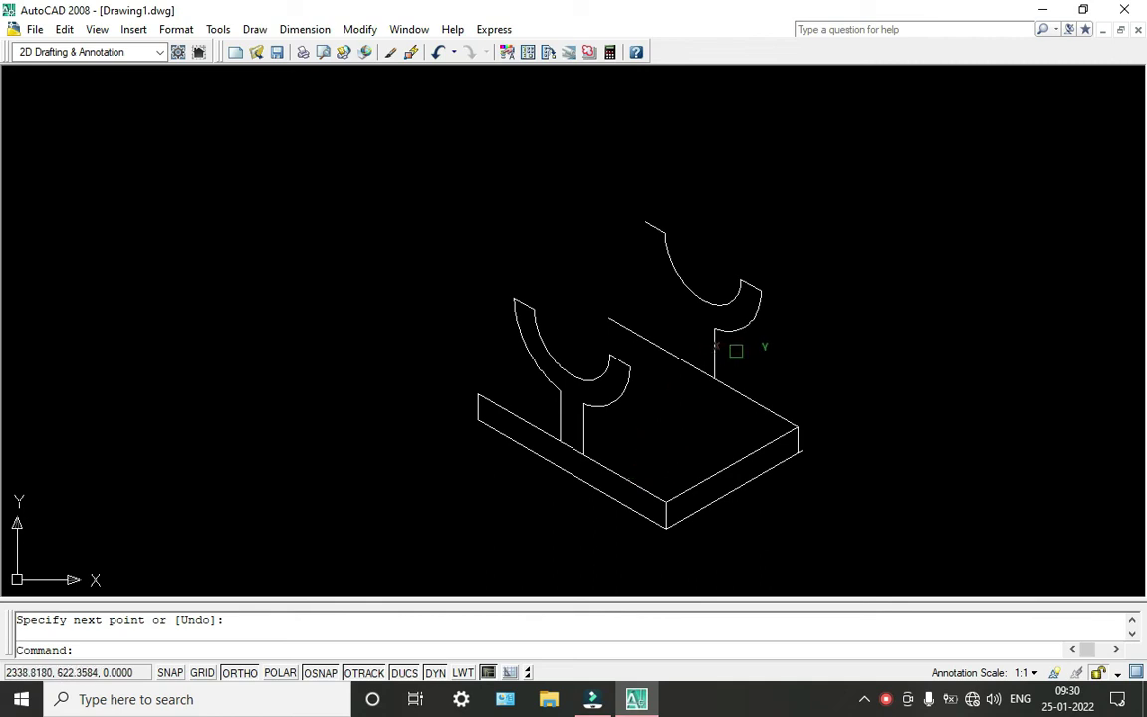
- Connect the left and right saddle arc corners with two receding edge lines
key("Return")
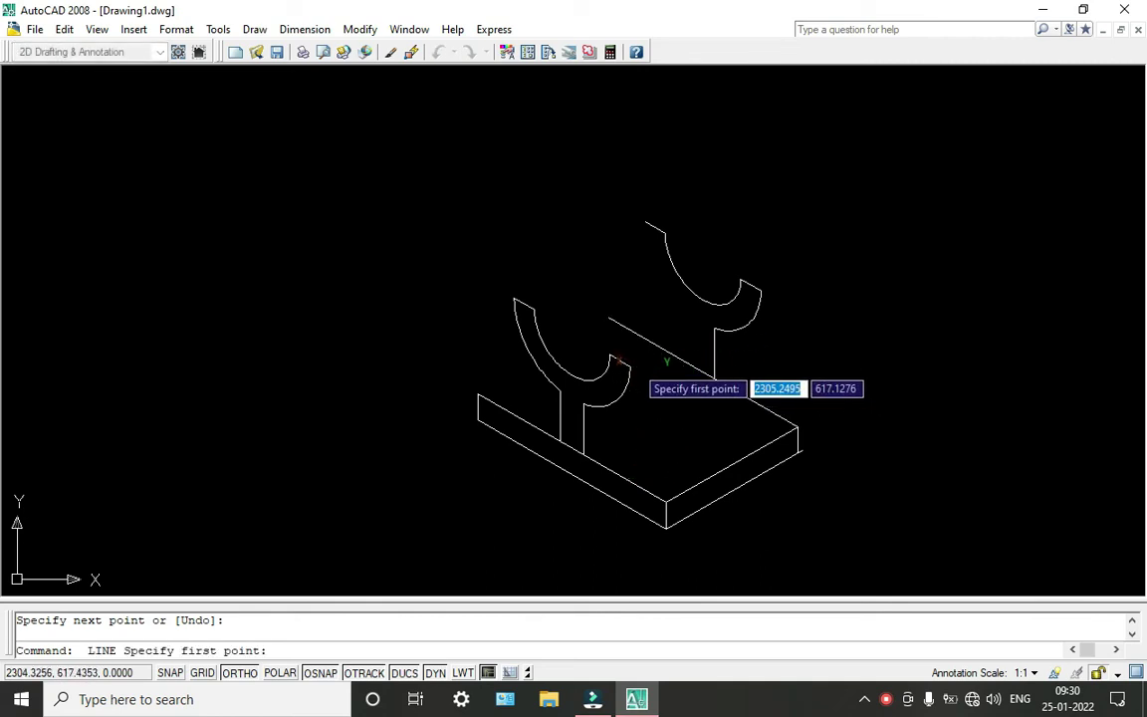
left_click(630, 367)
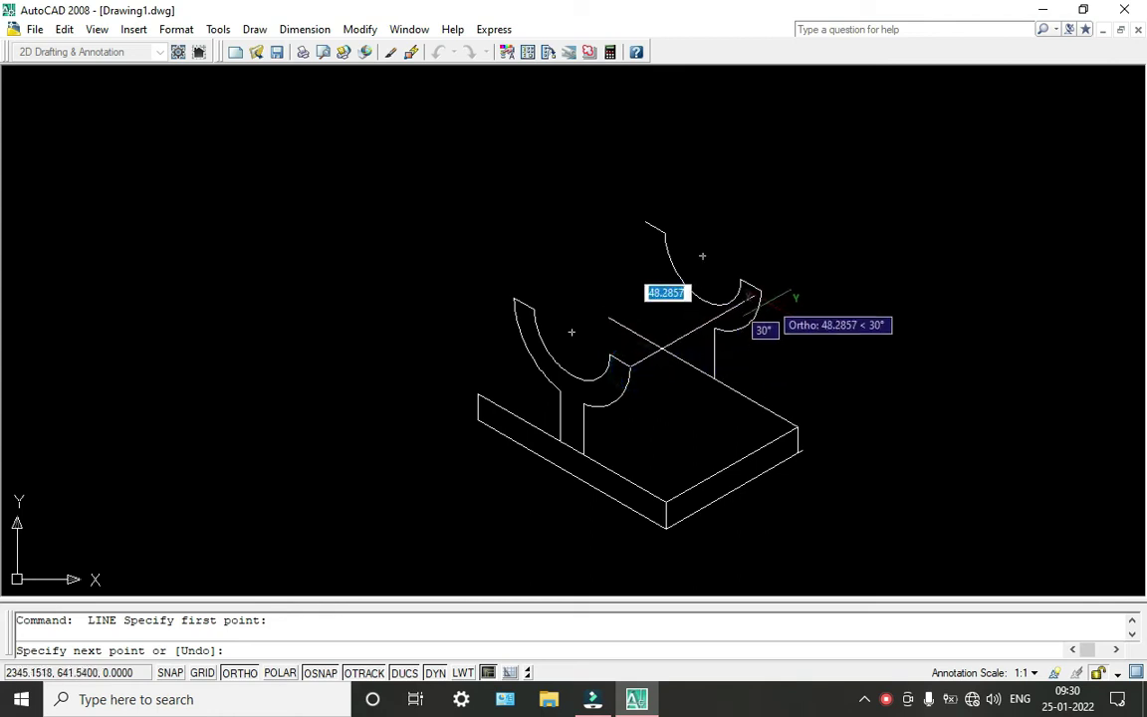
scroll(759, 287, "up", 1)
scroll(724, 279, "up", 2)
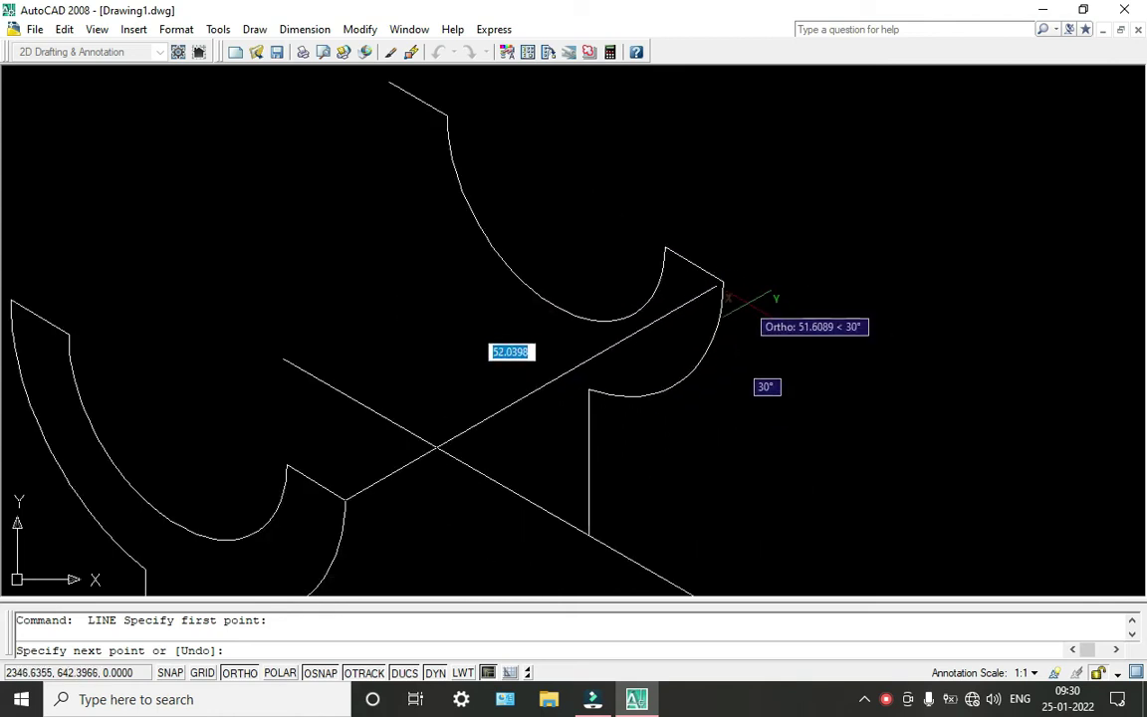
scroll(717, 282, "up", 1)
left_click(726, 292)
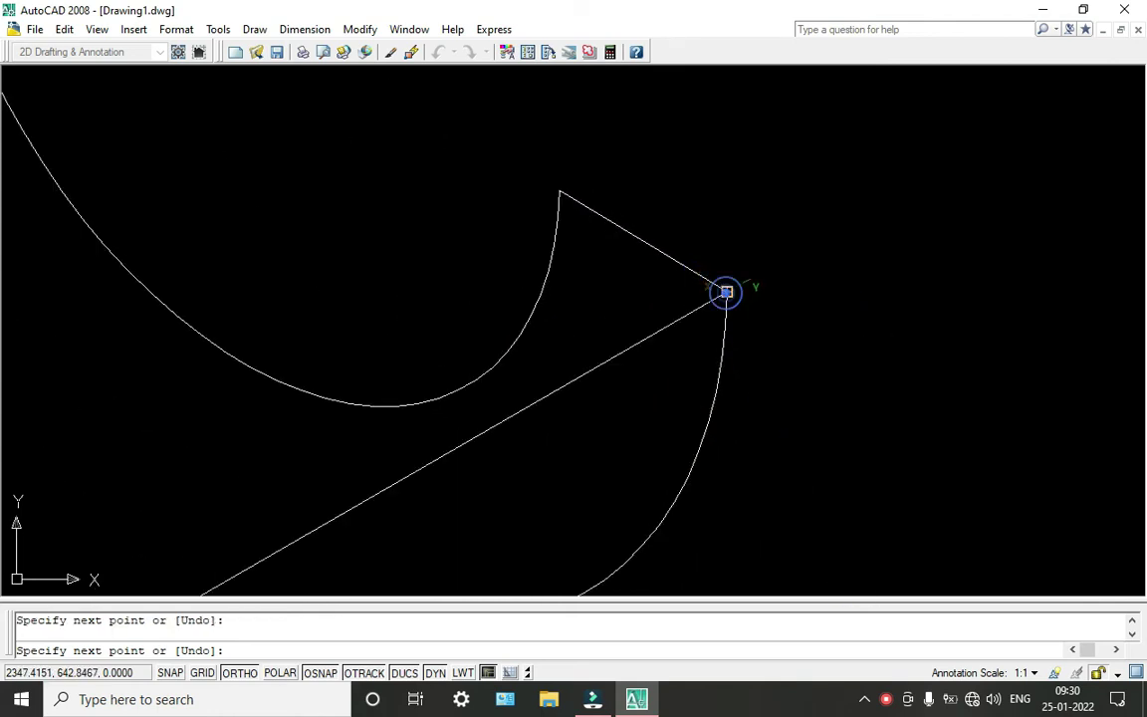
key("Return")
scroll(542, 418, "down", 3)
middle_click_drag(542, 418, 787, 337)
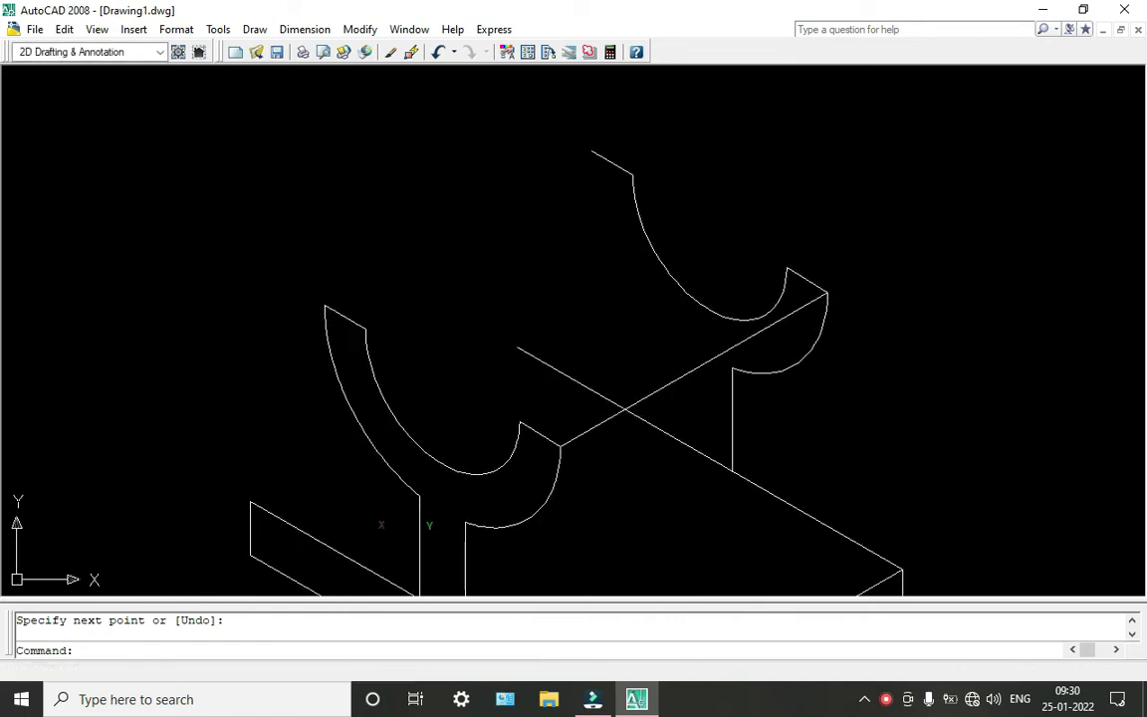
key("Return")
left_click(520, 425)
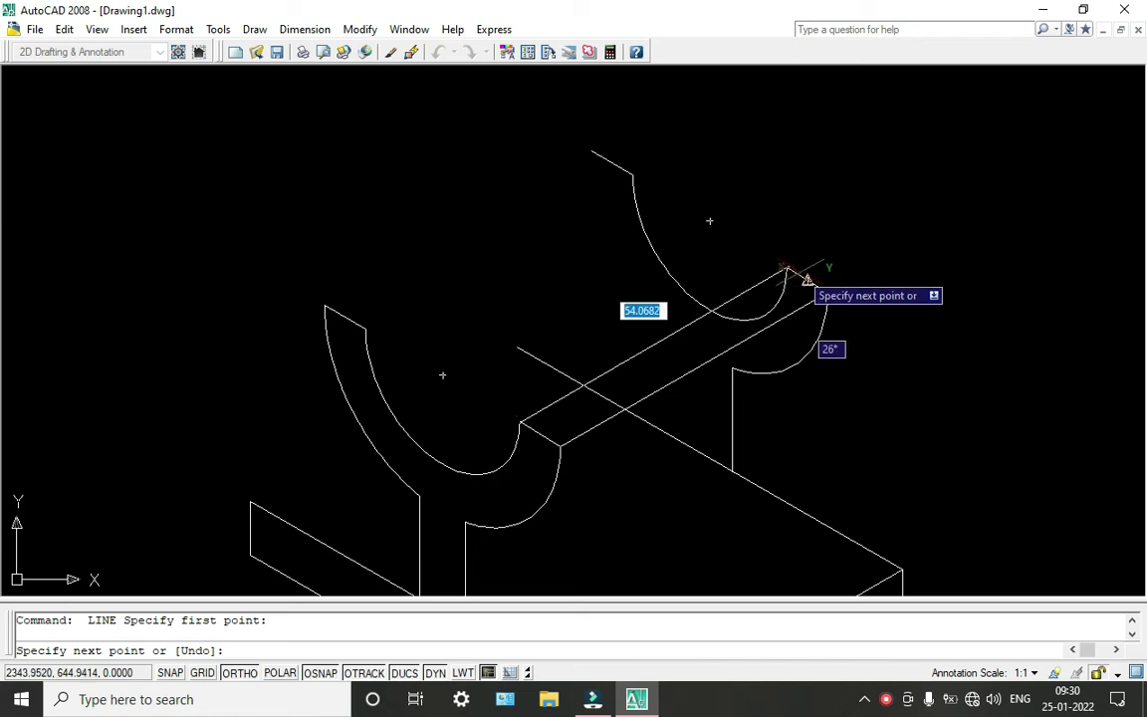
left_click(787, 266)
key("Return")
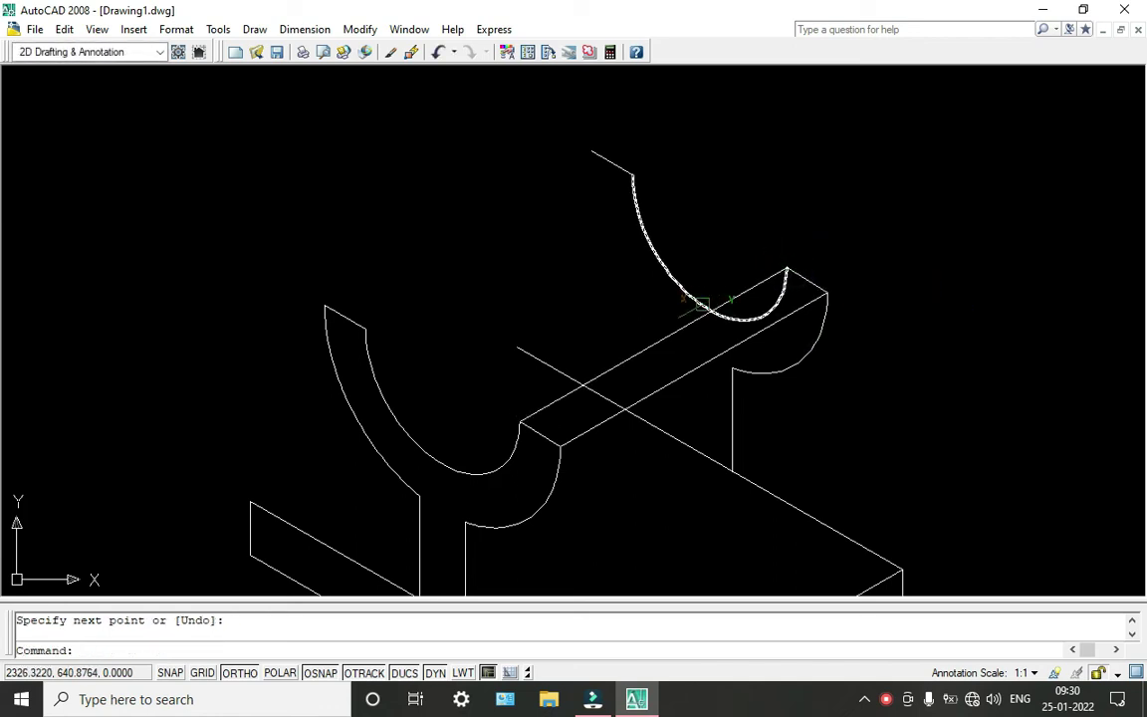
- Draw the saddle rim lines linking the top ends of the left and right arcs
middle_click_drag(697, 299, 771, 353)
key("Return")
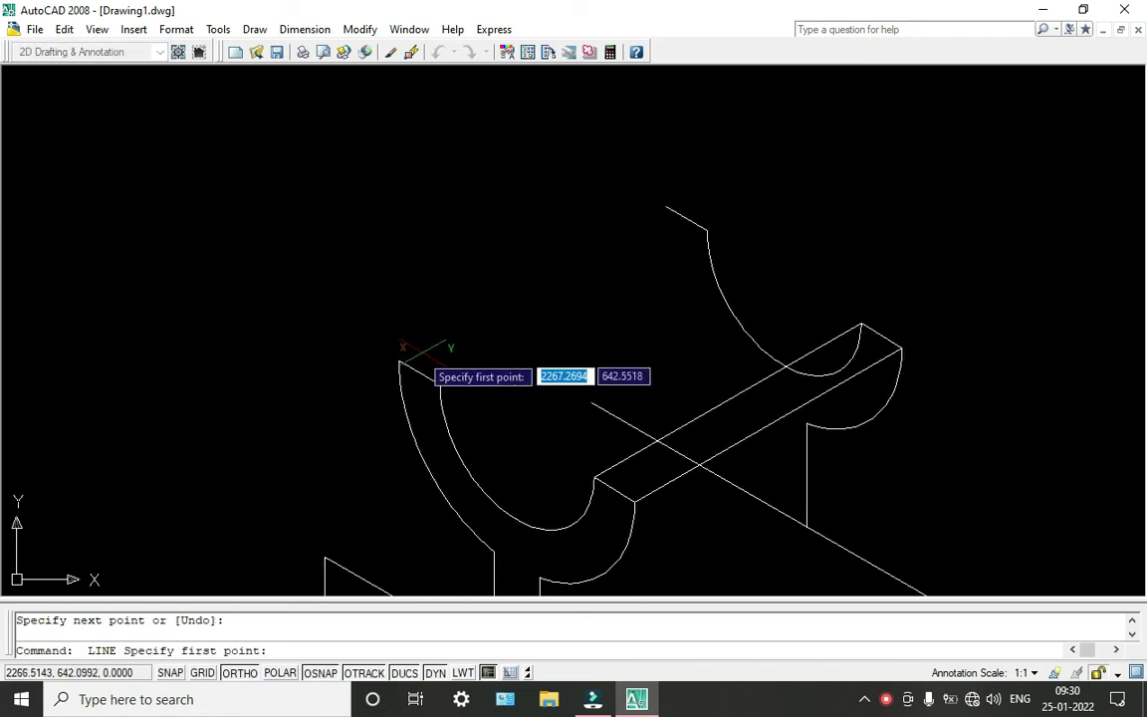
left_click(395, 361)
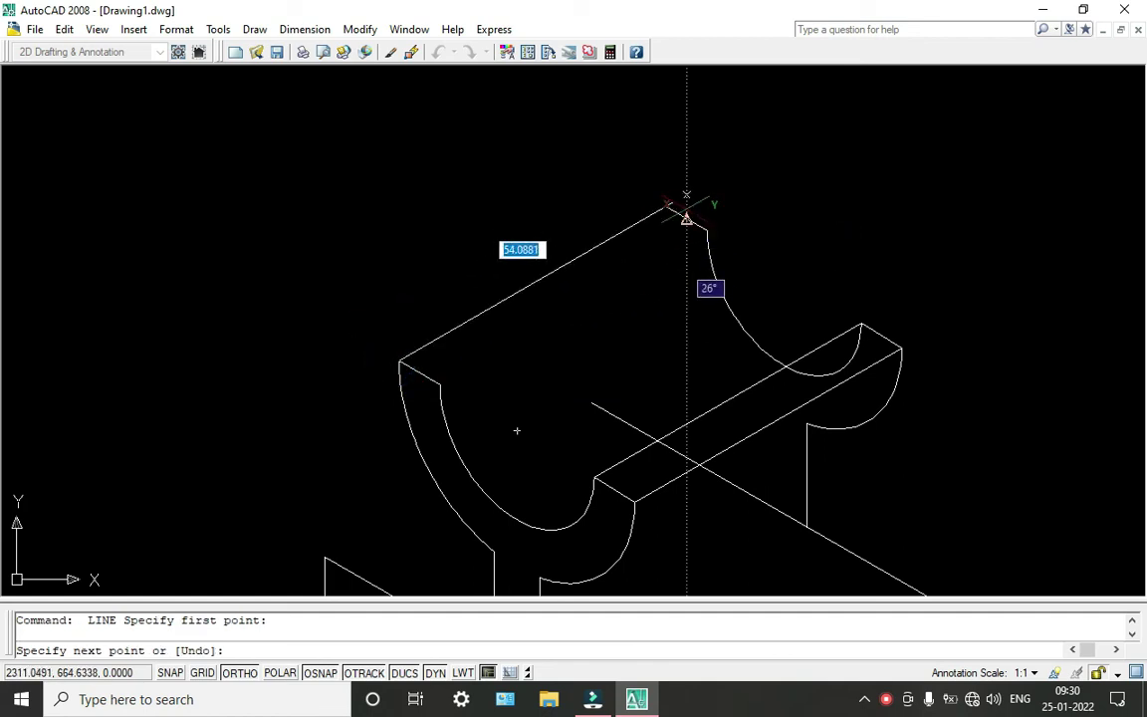
left_click(664, 206)
key("Return")
key("Return")
left_click(703, 230)
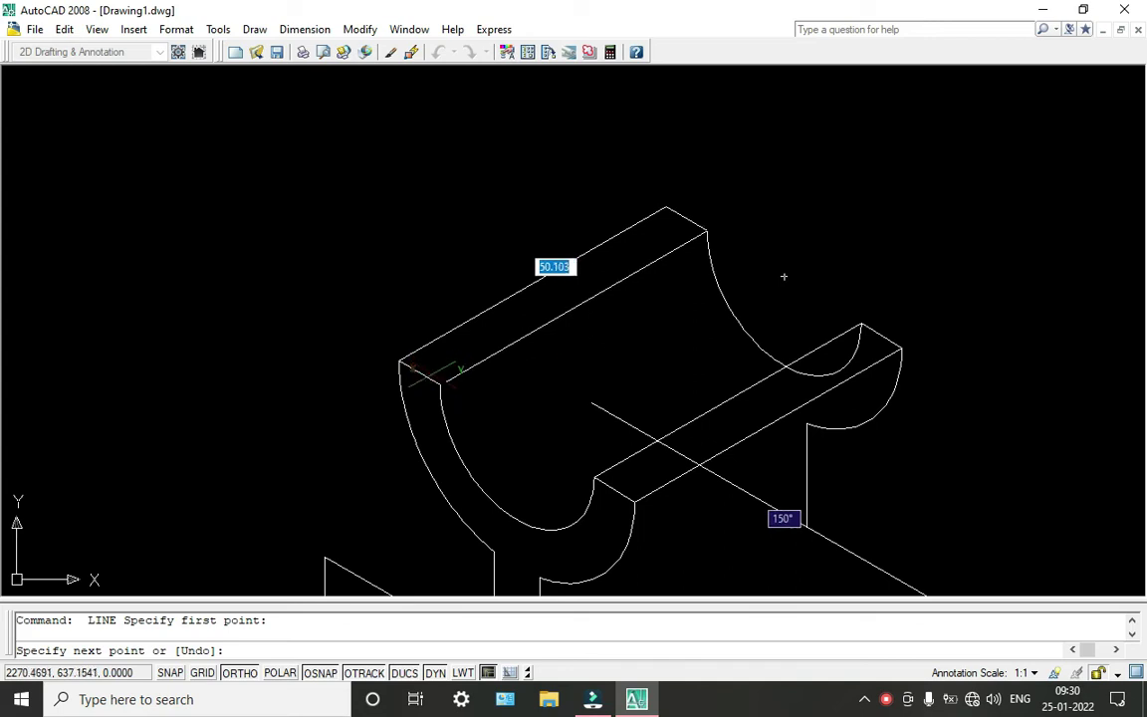
left_click(439, 384)
key("Return")
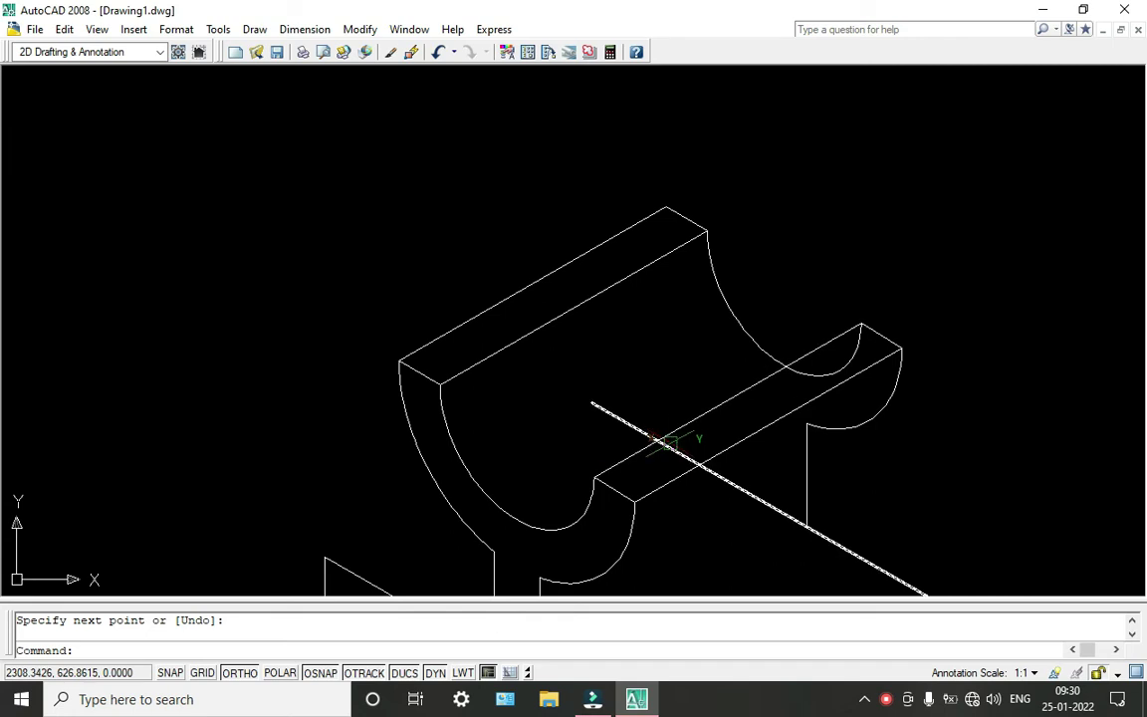
scroll(665, 441, "down", 3)
- Draw the web's base edge from its corner onto the slab
middle_click_drag(657, 438, 608, 256)
key("Return")
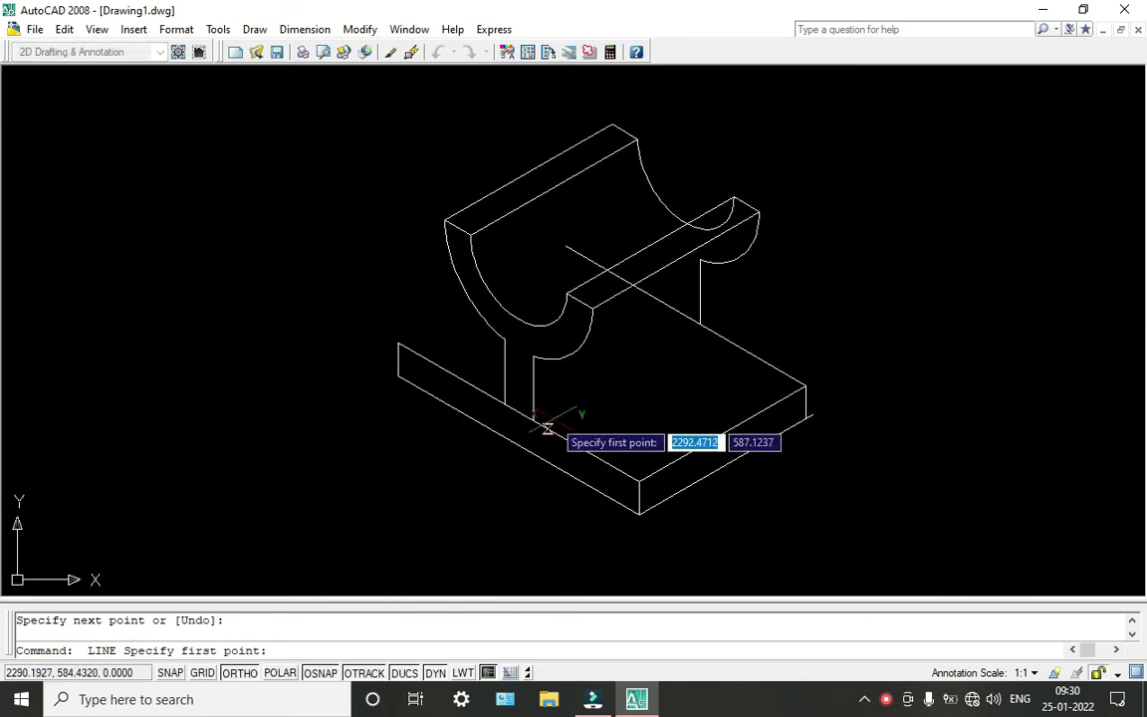
left_click(534, 419)
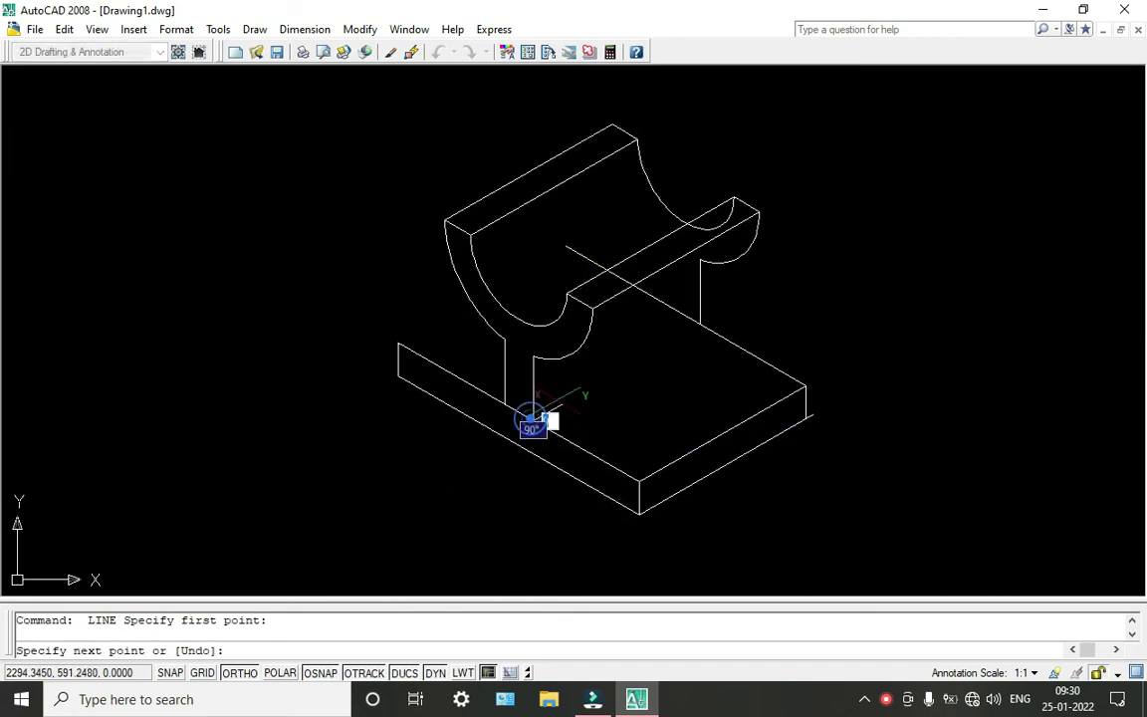
left_click(700, 323)
key("Return")
type("tr")
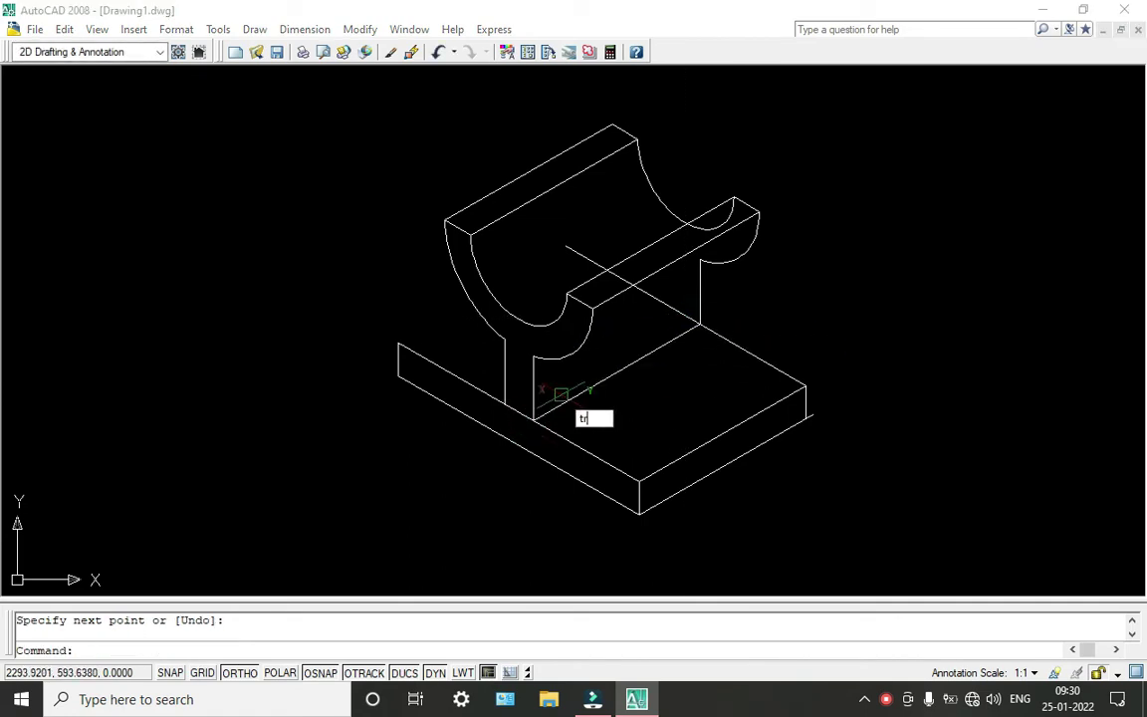
- Trim away both pieces of the crossing line and the overhang at the slab edge
key("Return")
key("Return")
left_click(674, 302)
left_click(582, 257)
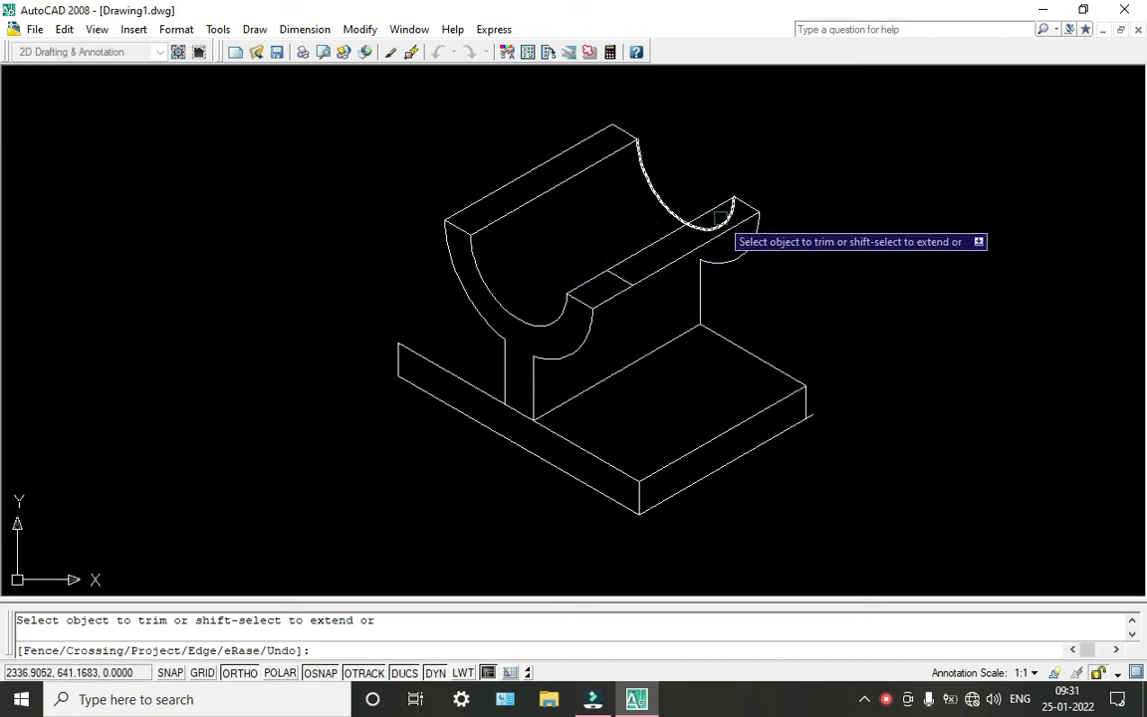
scroll(718, 214, "up", 5)
scroll(746, 195, "down", 5)
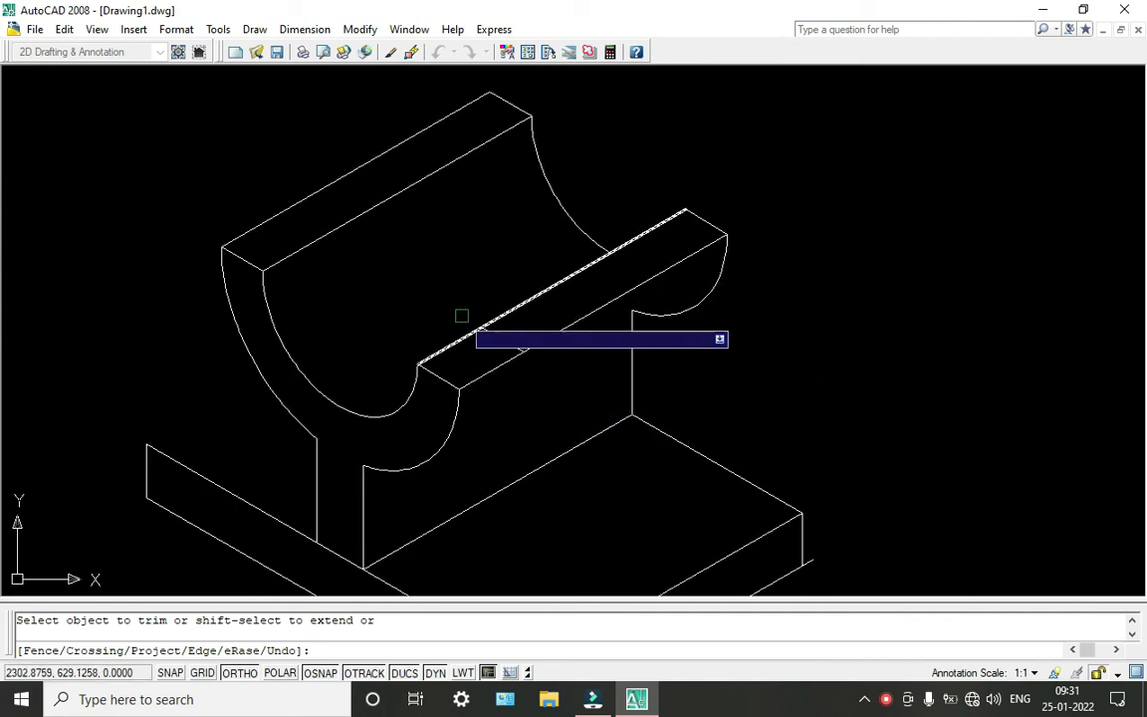
middle_click_drag(461, 315, 595, 224)
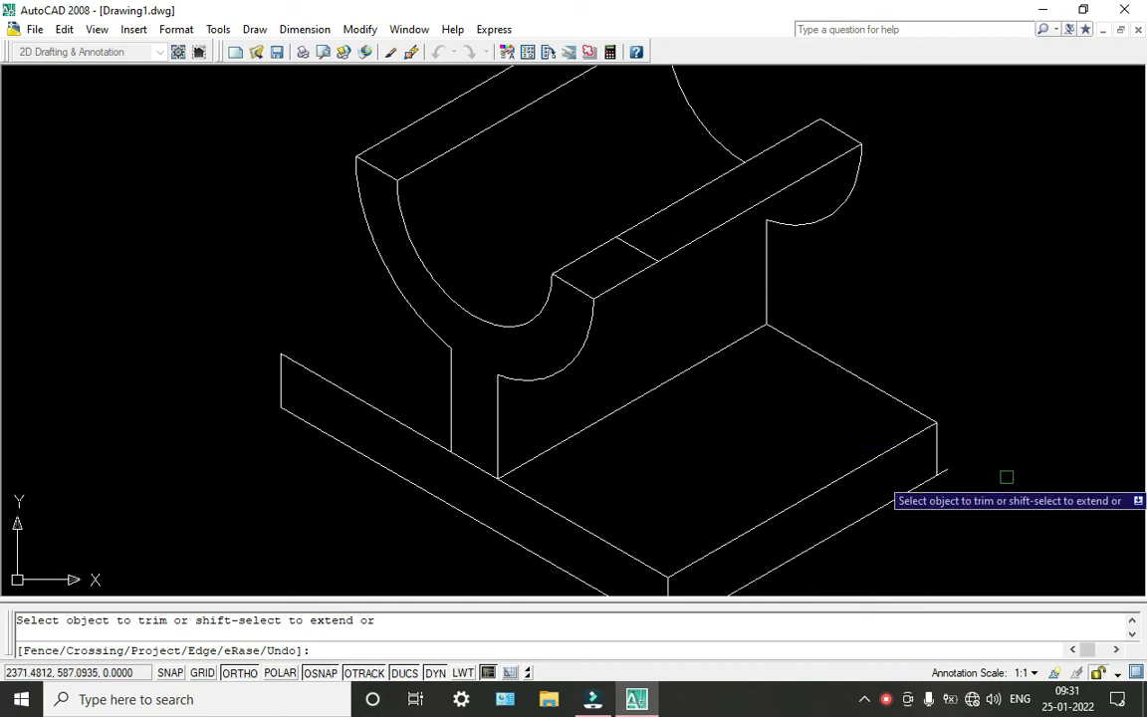
scroll(1006, 474, "up", 3)
left_click(887, 472)
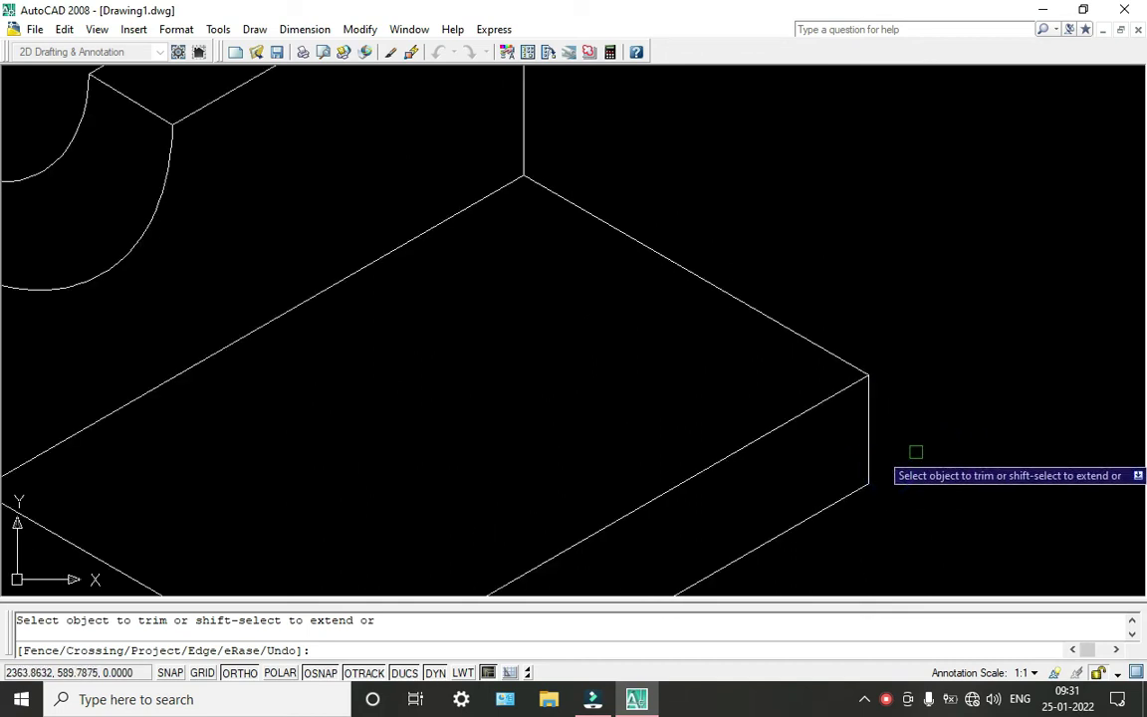
key("Escape")
scroll(657, 388, "down", 3)
scroll(657, 388, "down", 2)
middle_click_drag(398, 370, 637, 371)
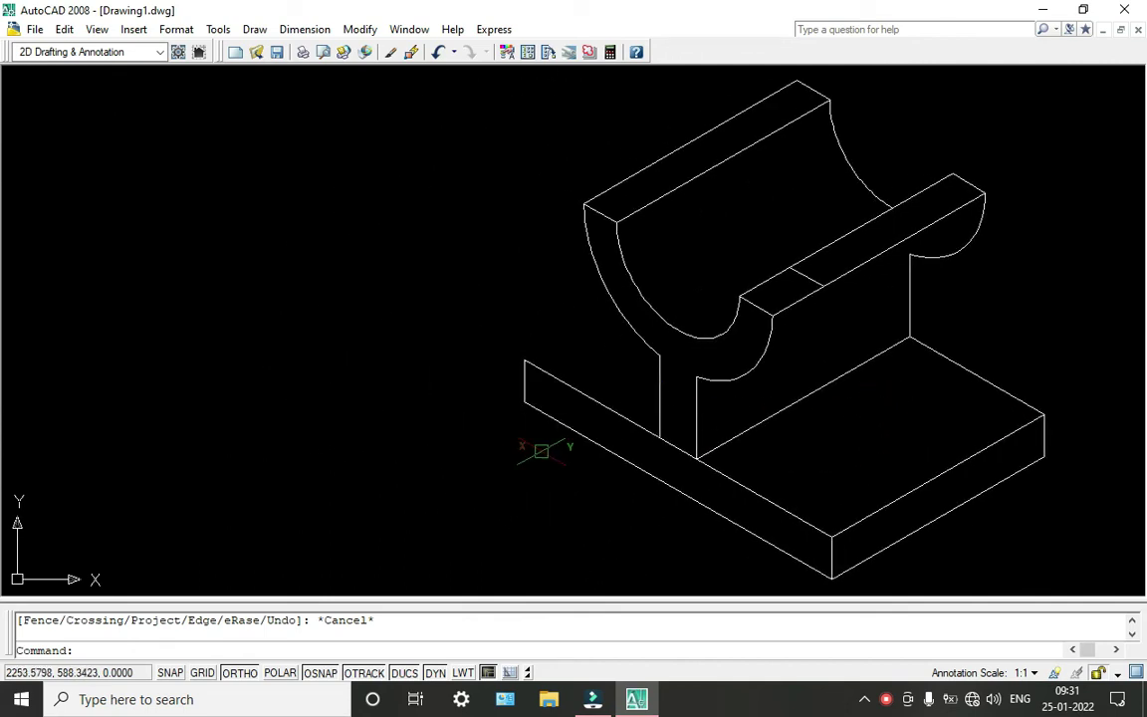
- Draw the slab's back edge from its left corner to the saddle curve, then select the stray rim line
type("l")
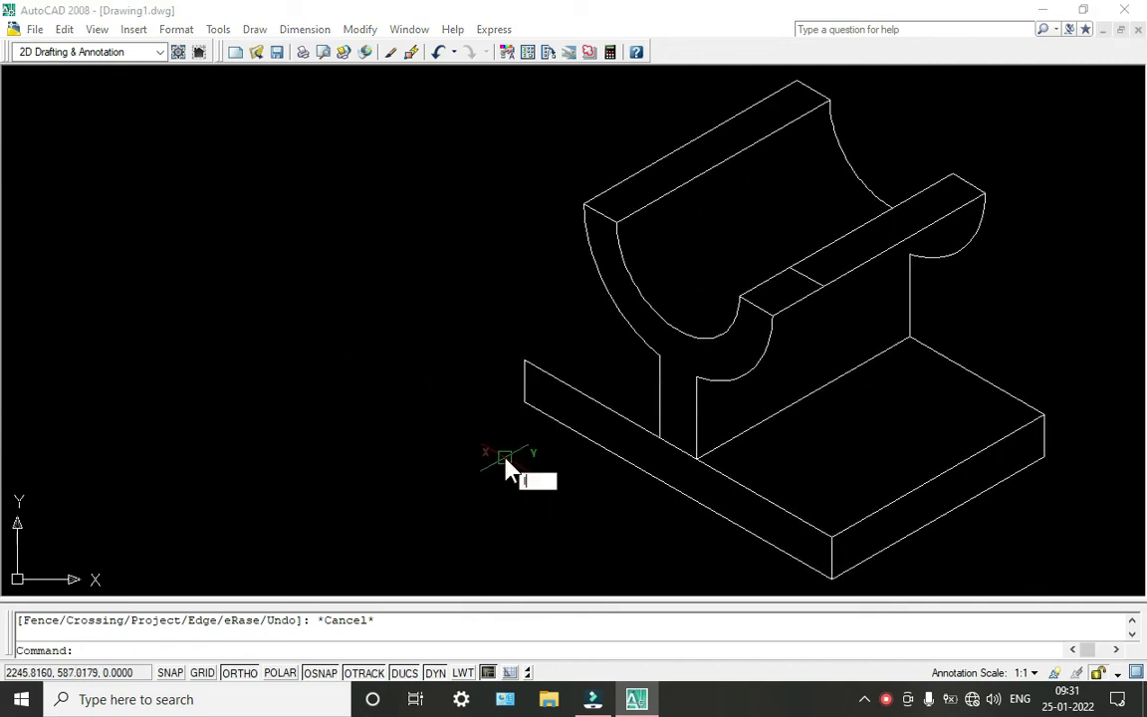
key("Return")
left_click(525, 359)
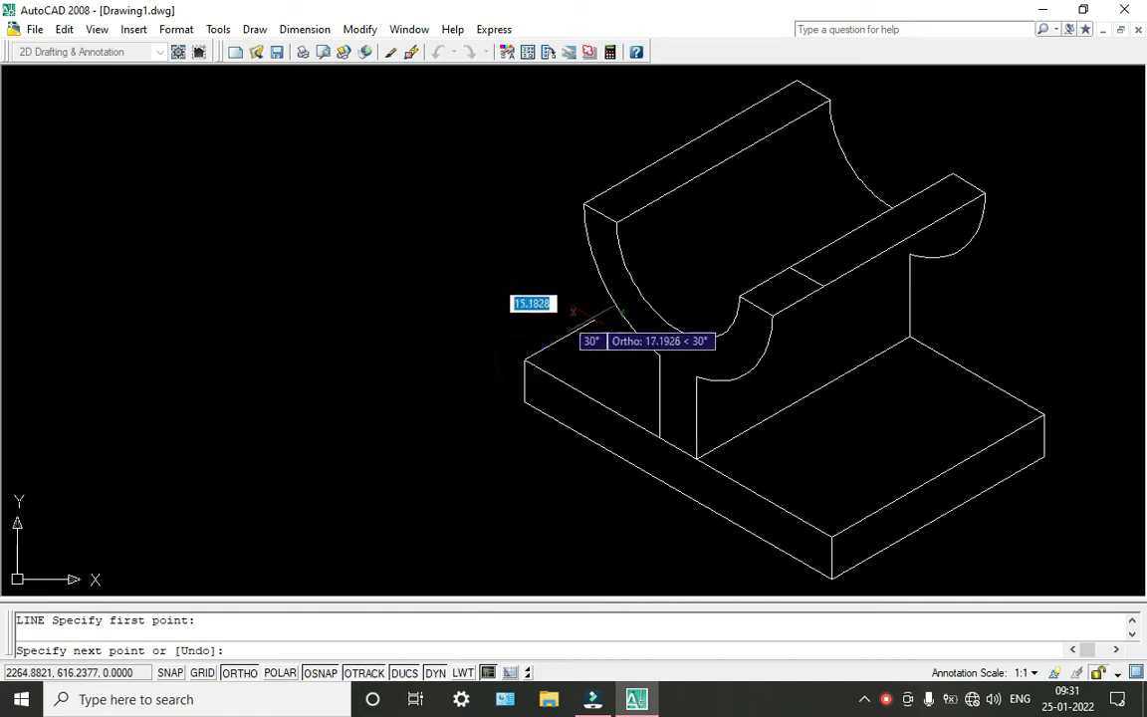
left_click(613, 305)
key("Return")
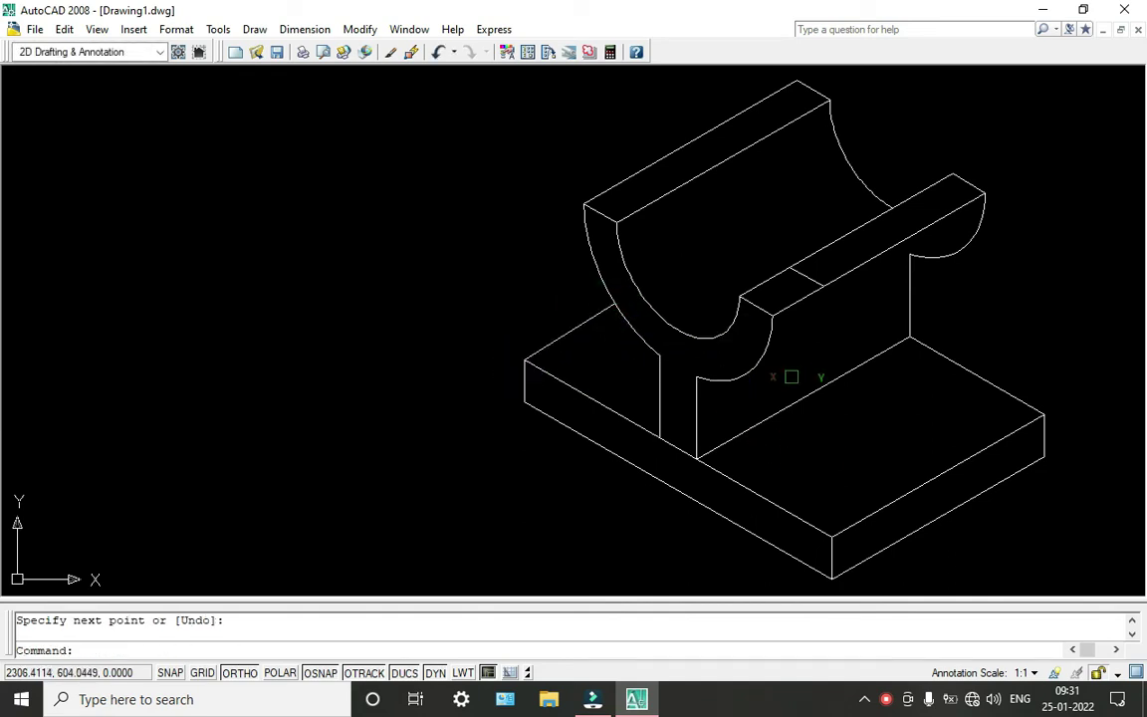
left_click(808, 277)
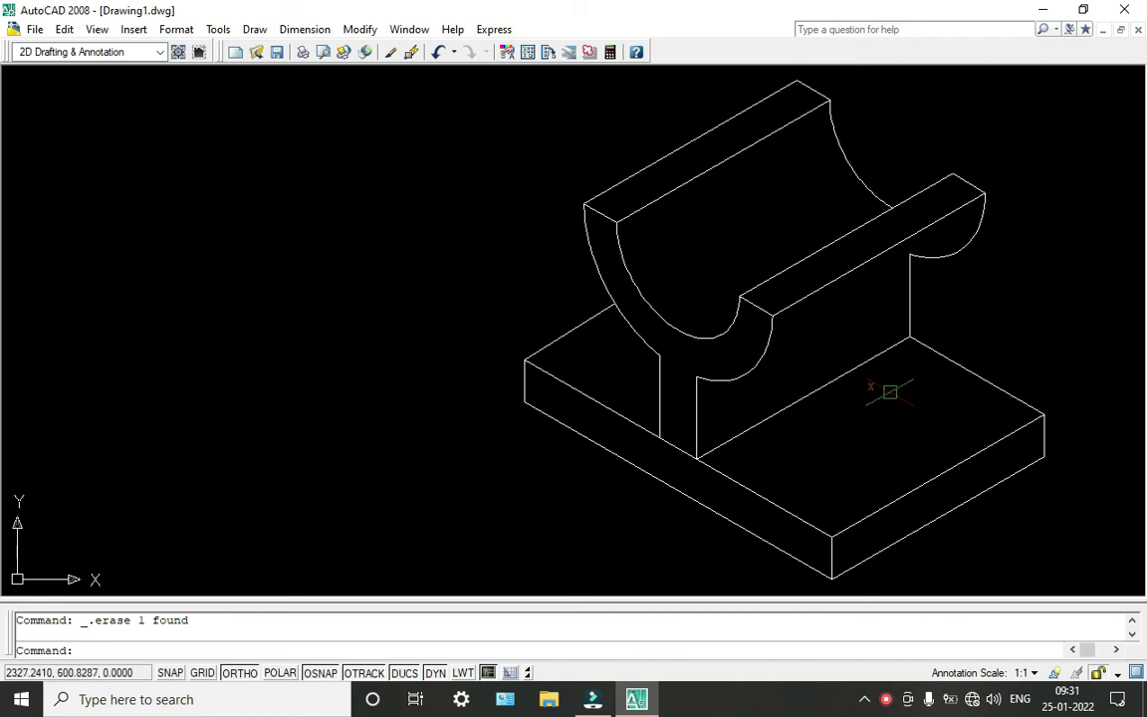
- Draw a line from the web's top edge to the rim edge's midpoint
type("l")
key("Return")
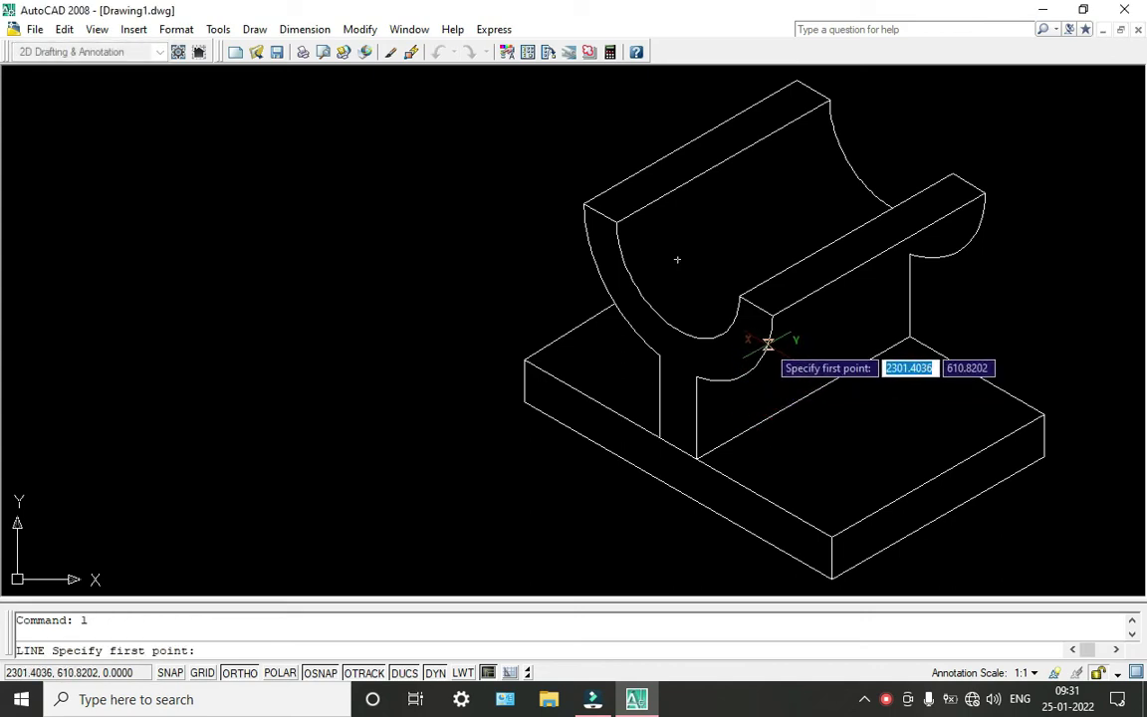
left_click(752, 369)
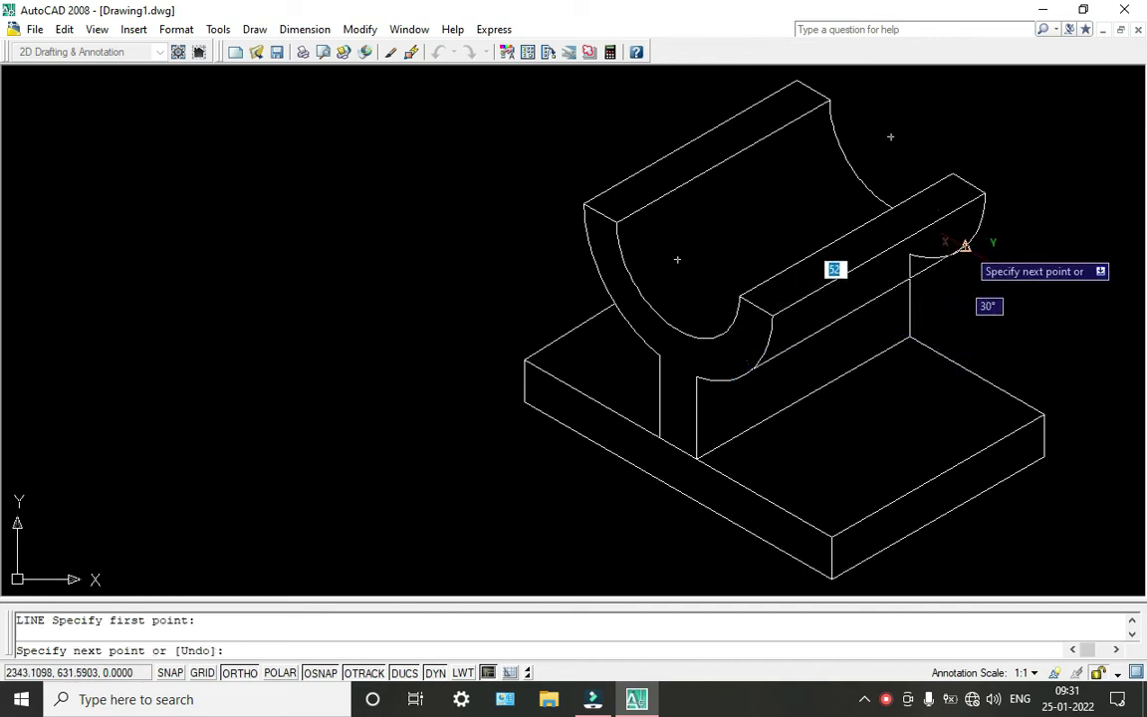
left_click(965, 246)
key("Return")
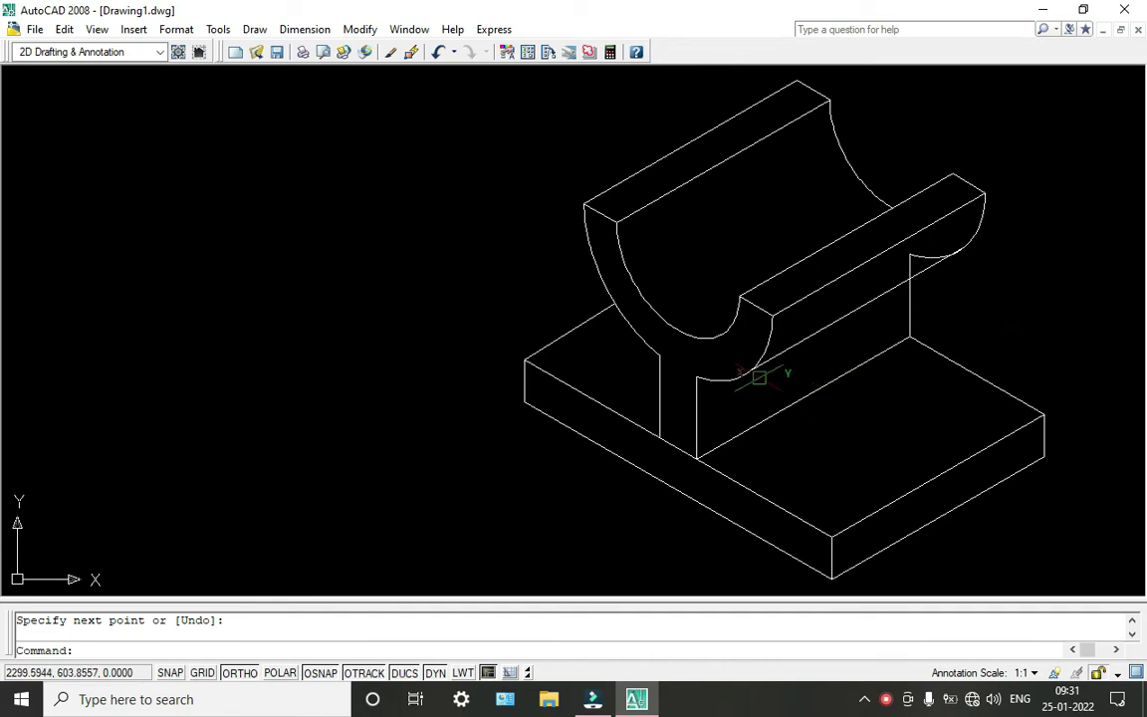
- With Ortho off on the right isoplane, draw a slanted line from the rim midpoint to the slab top
type("l")
key("Return")
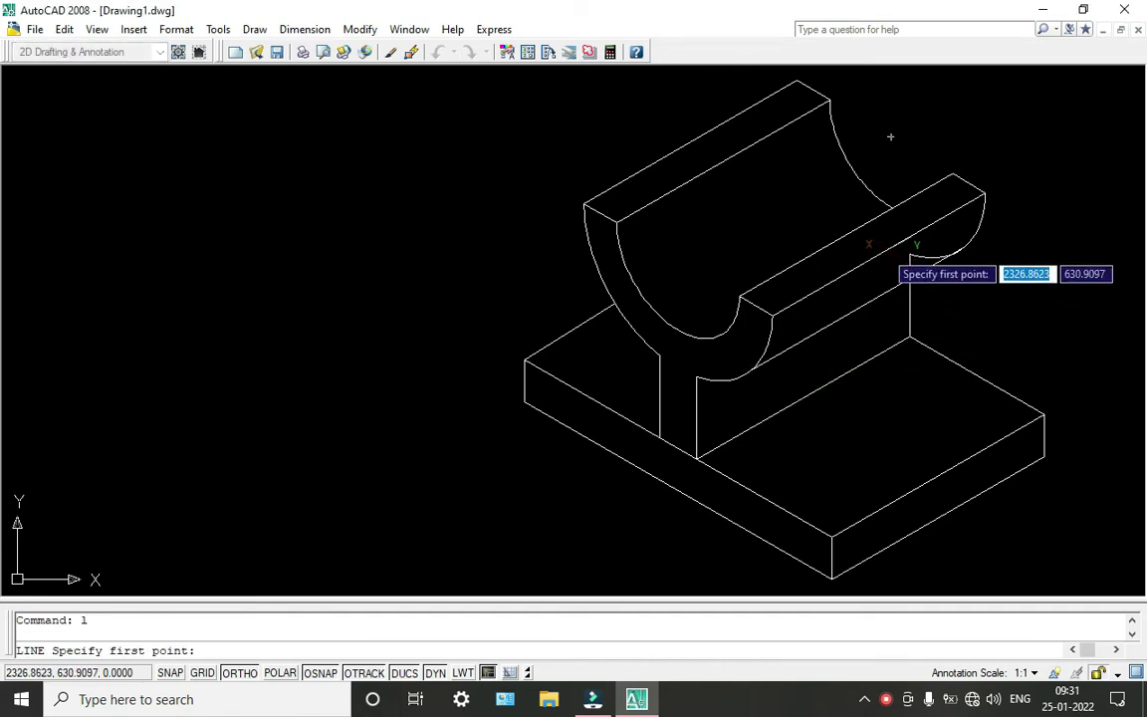
left_click(878, 255)
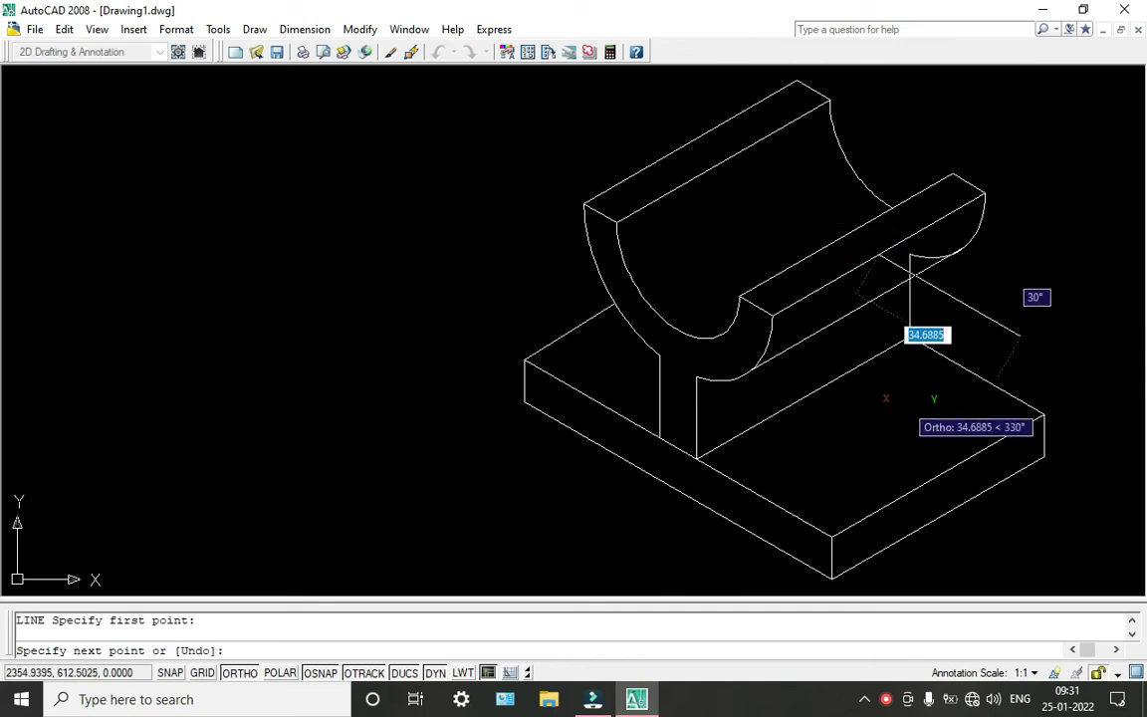
key("F5")
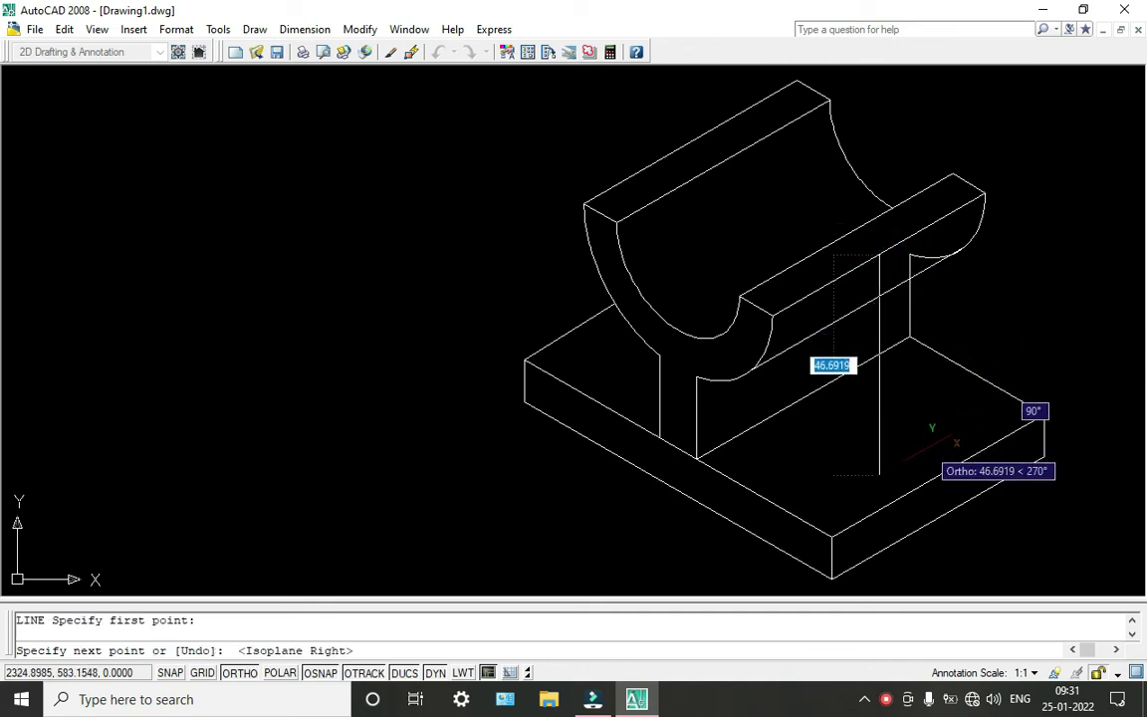
key("F8")
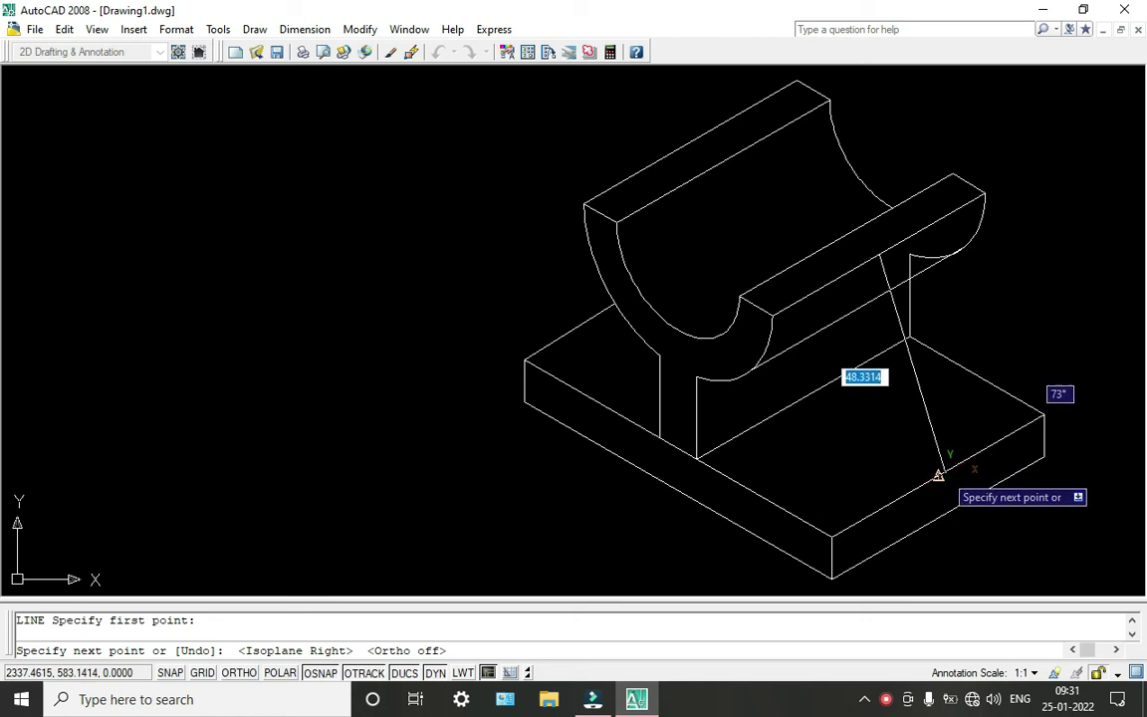
left_click(932, 478)
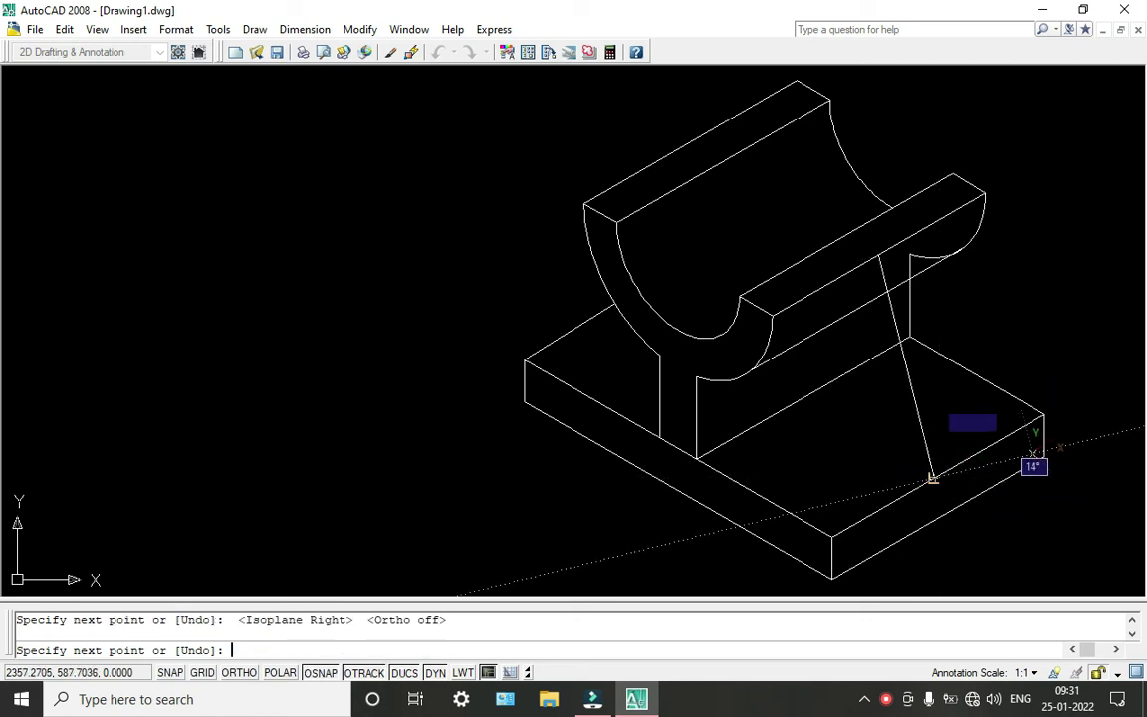
key("Escape")
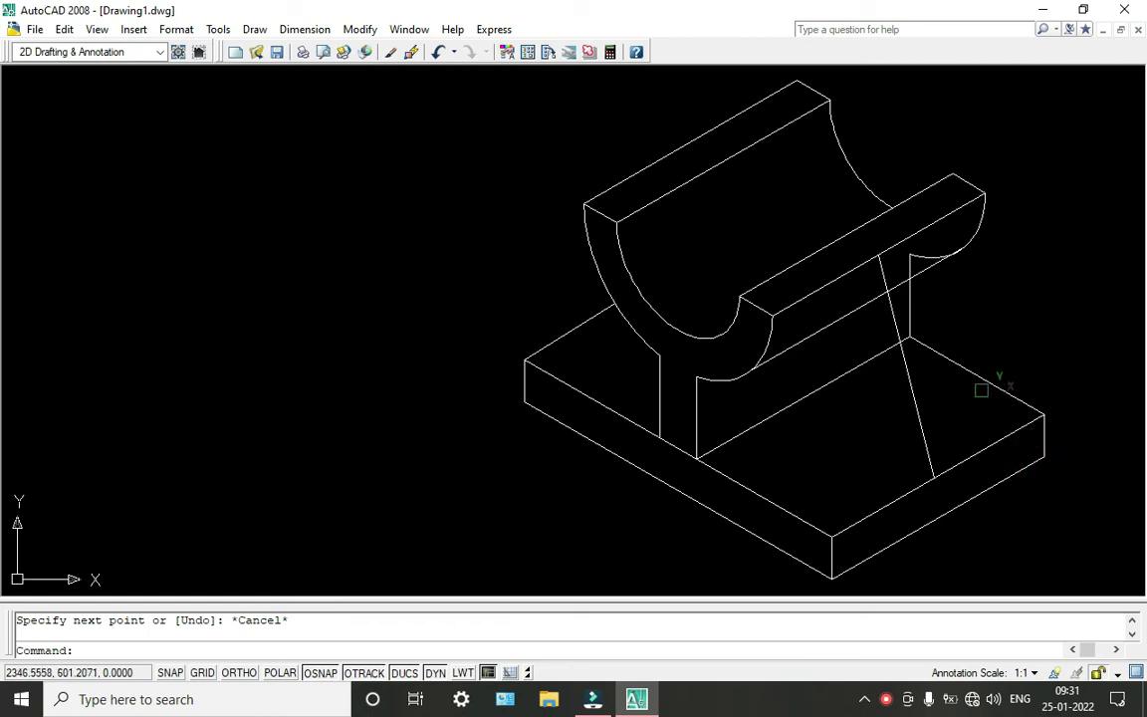
- Copy the slanted line twice at 4-unit steps to form a narrow slanted rib
type("co")
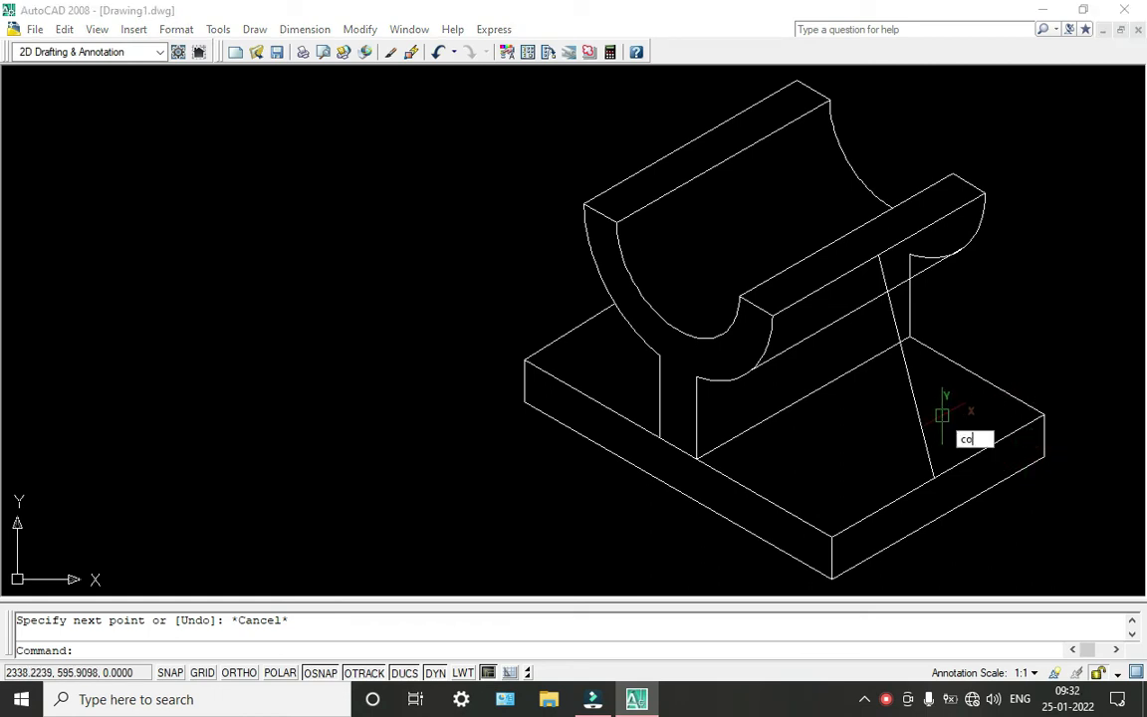
key("Return")
left_click(913, 388)
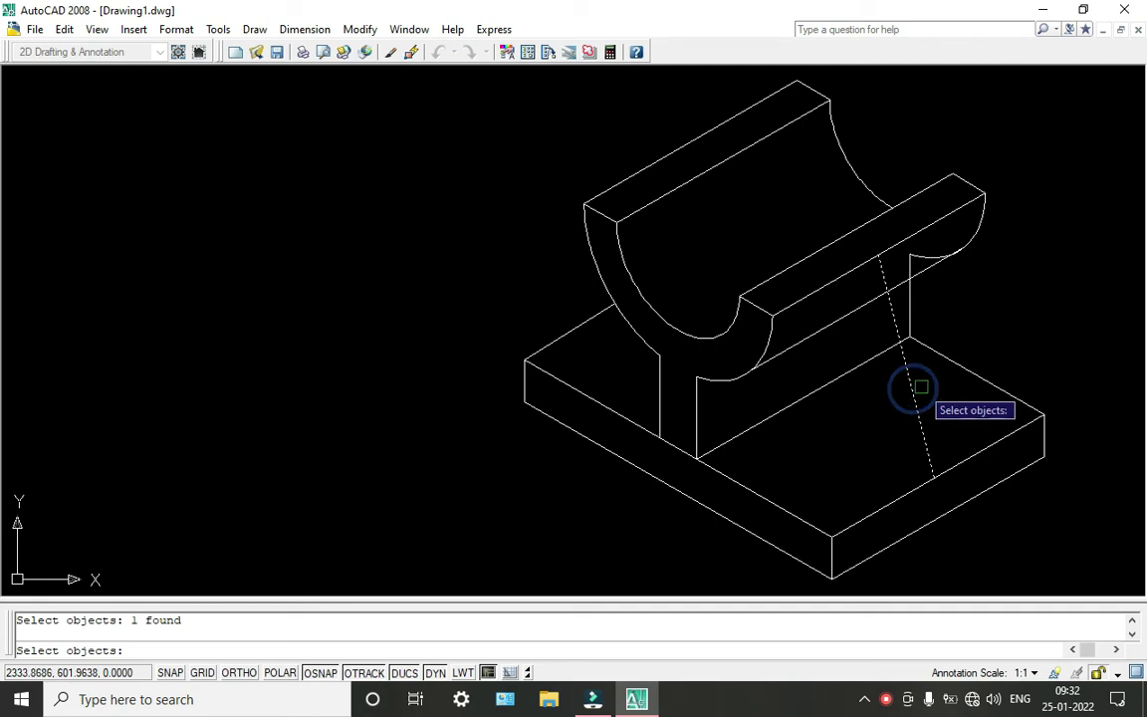
key("Return")
left_click(933, 476)
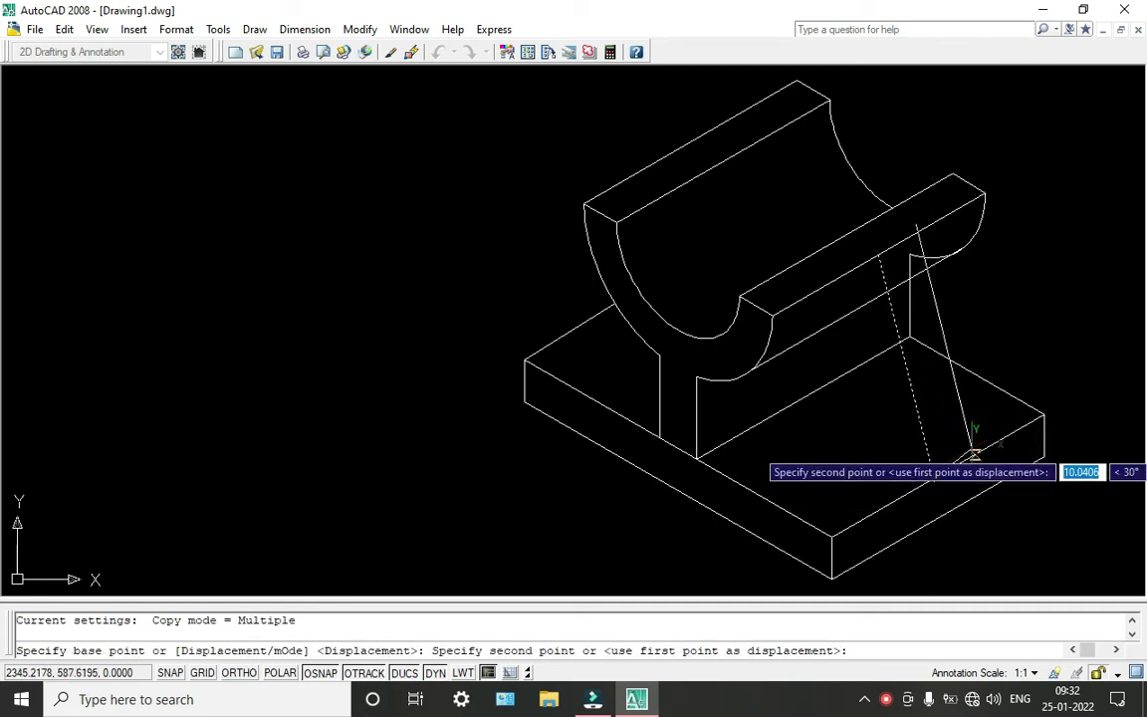
type("4")
key("Return")
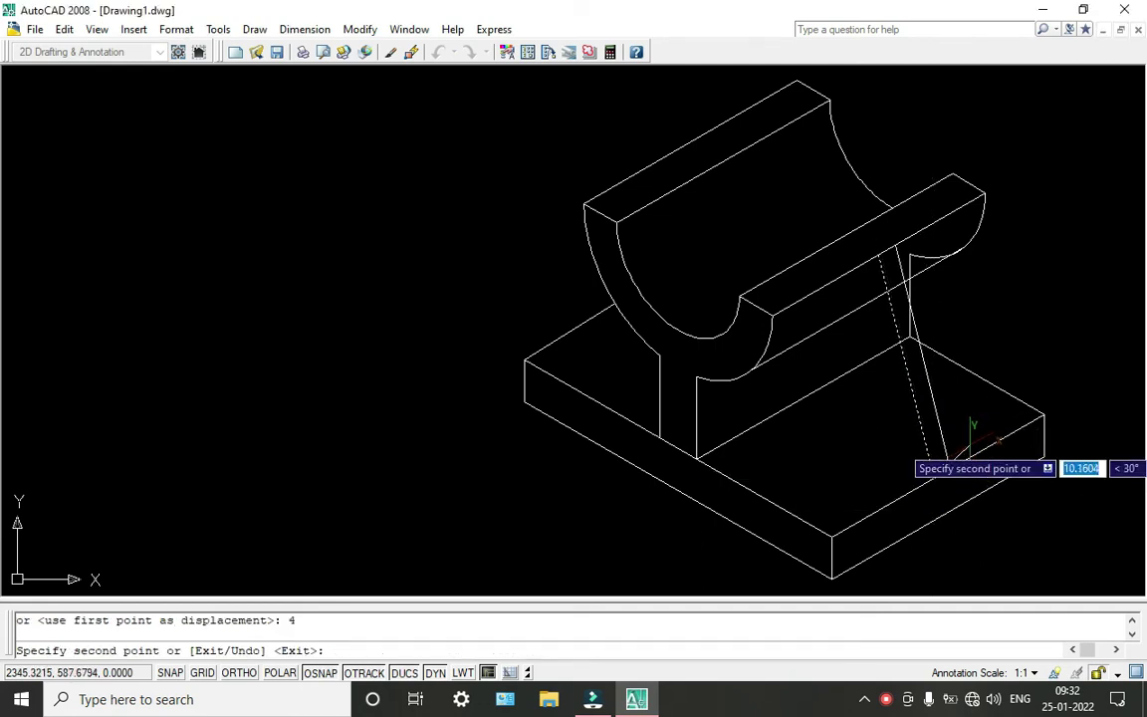
type("4")
key("Return")
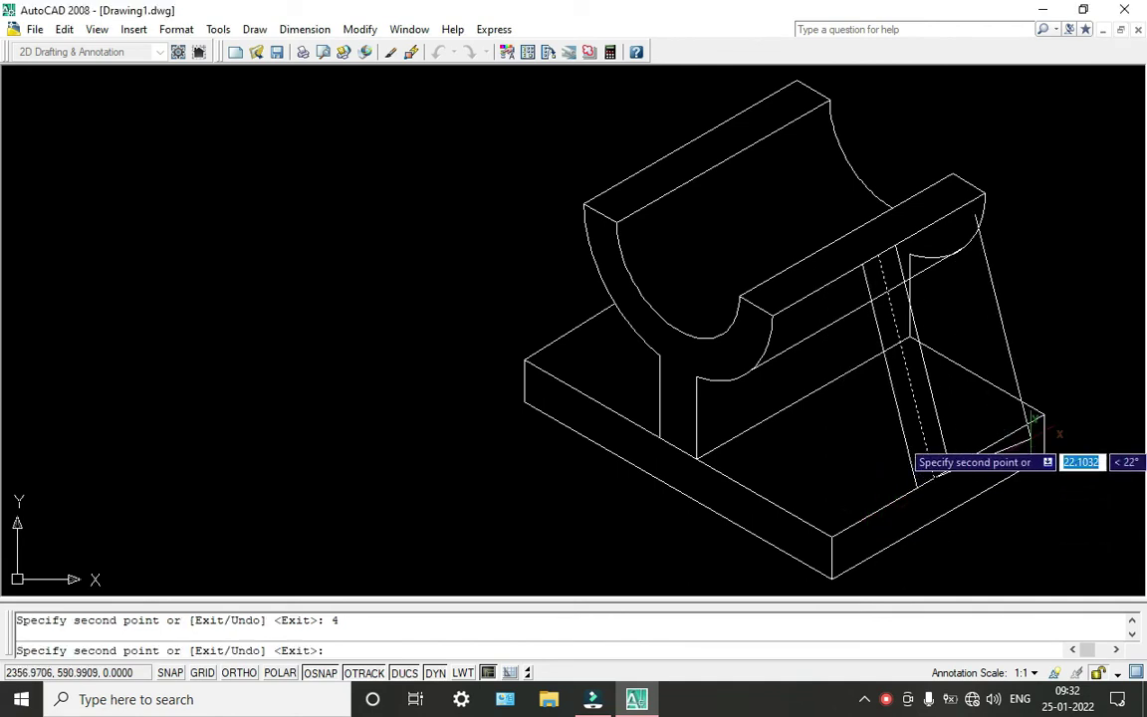
key("Return")
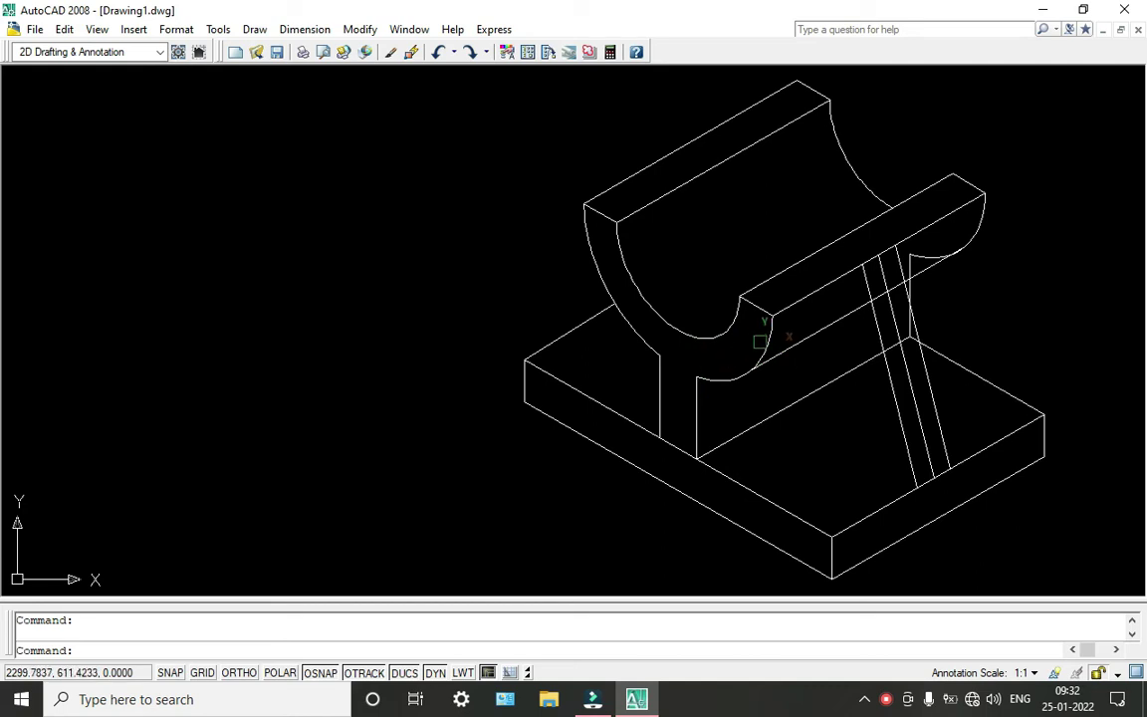
- Copy the saddle's curved underside, vertical web edge and front base edge back to the rib's foot
type("c")
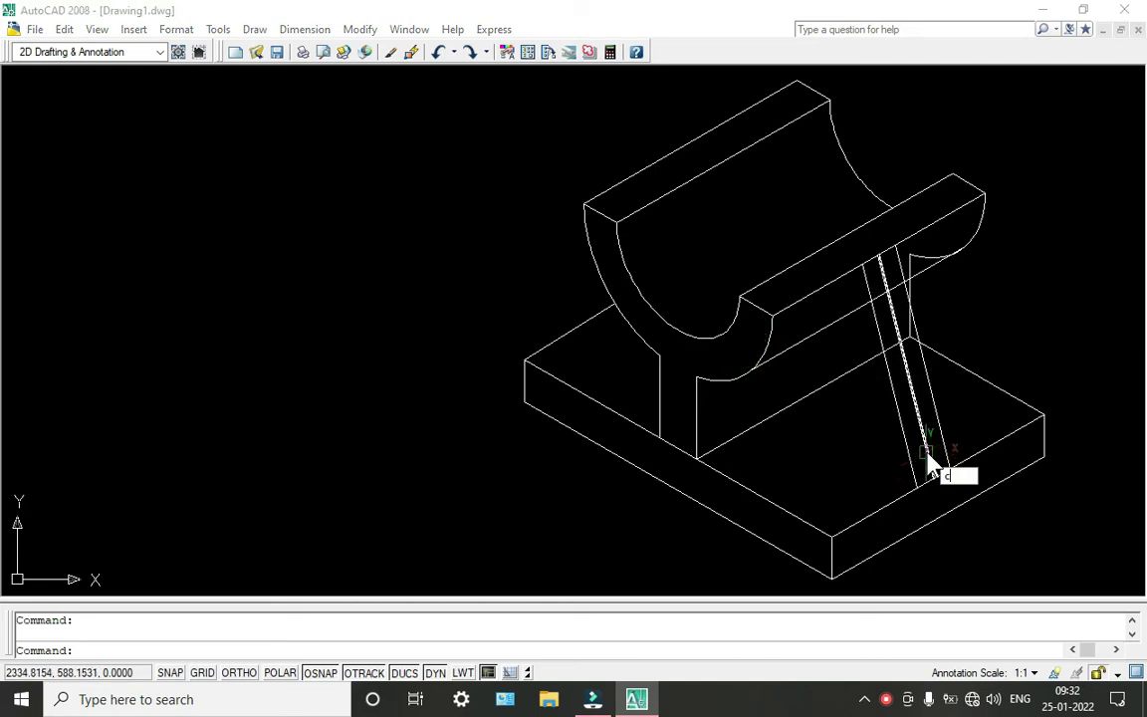
key("Return")
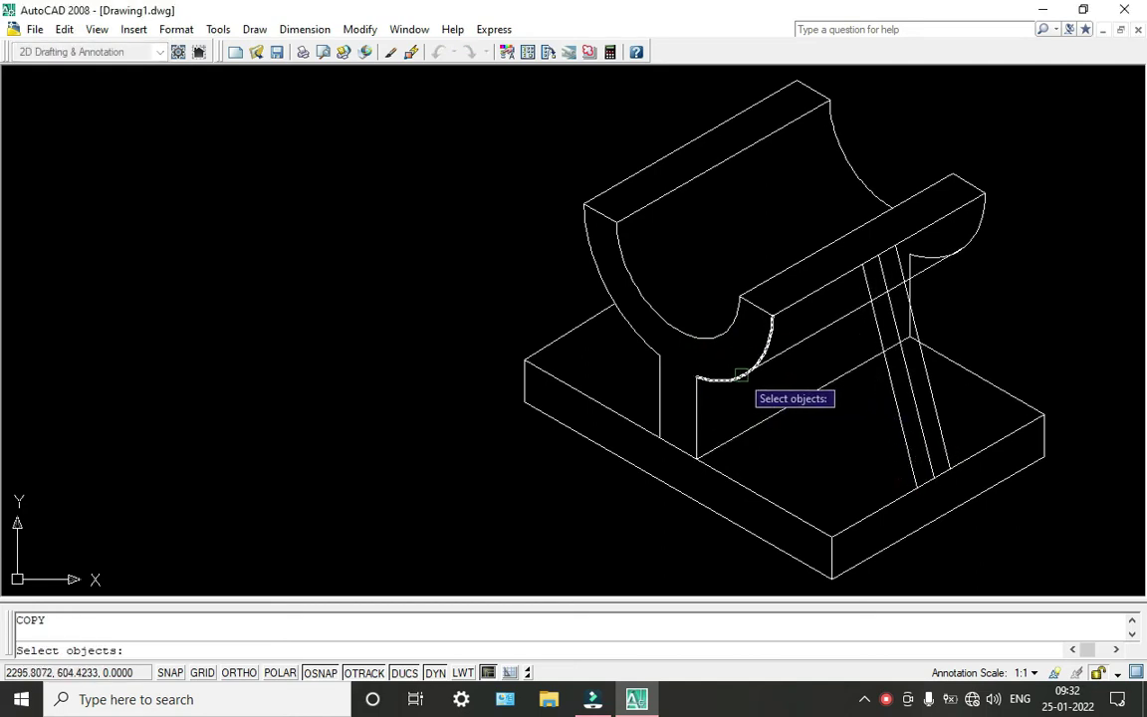
left_click(740, 374)
left_click(697, 425)
left_click(737, 481)
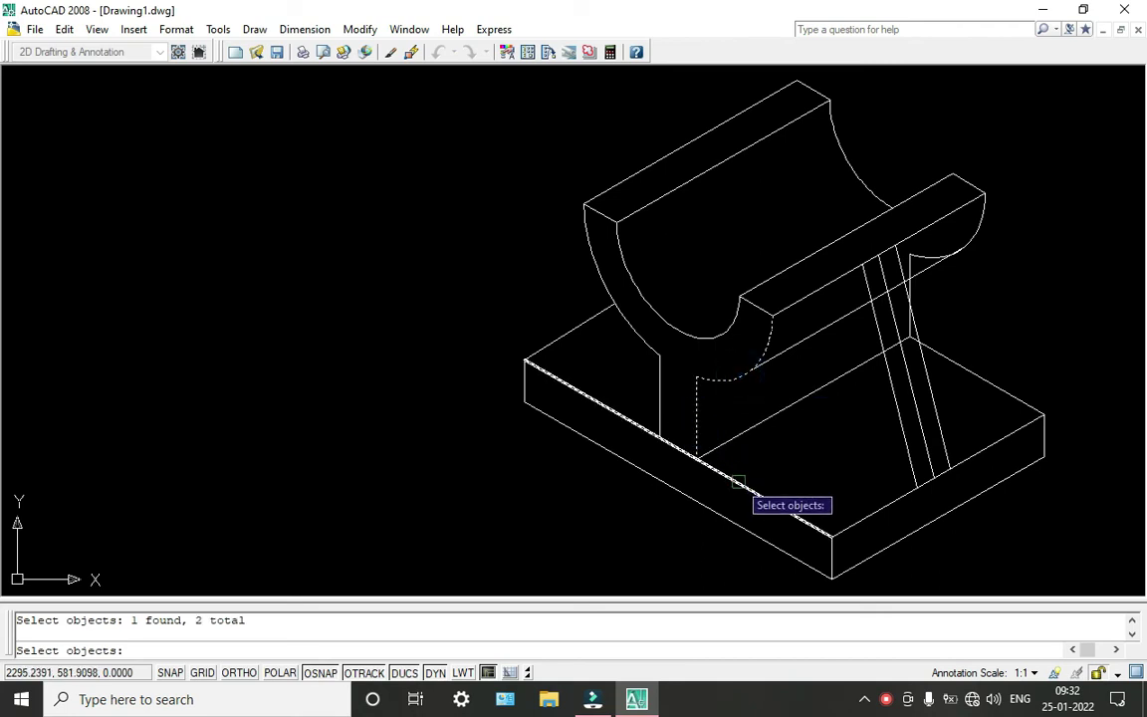
key("Return")
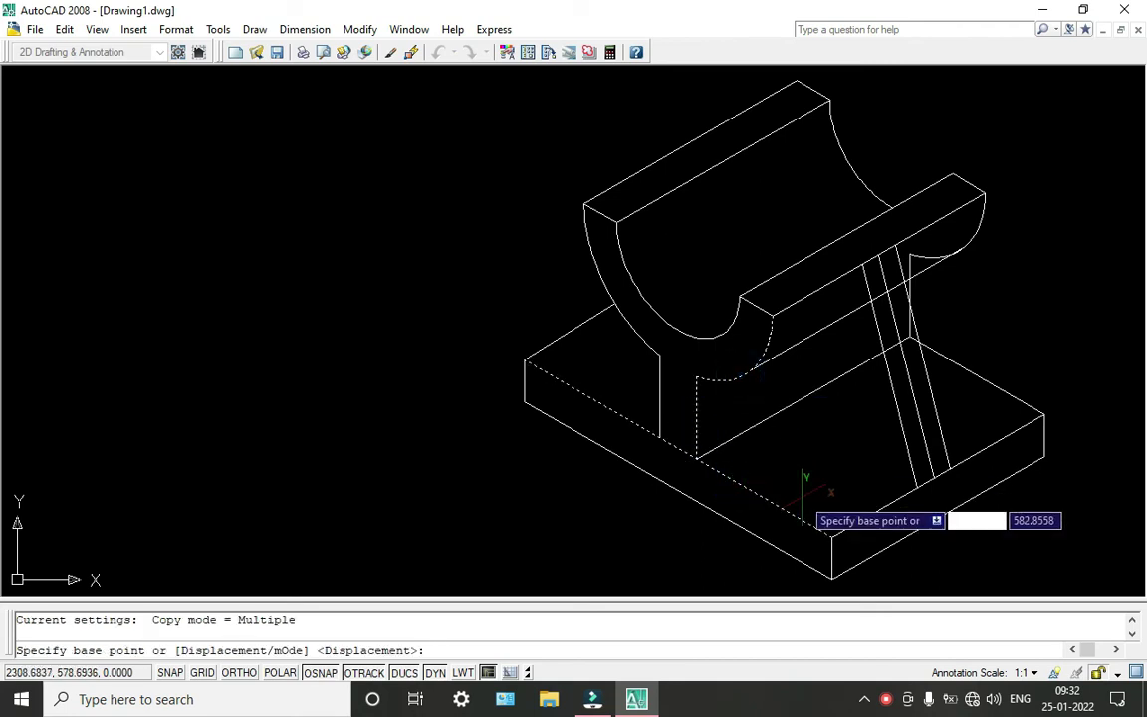
left_click(831, 537)
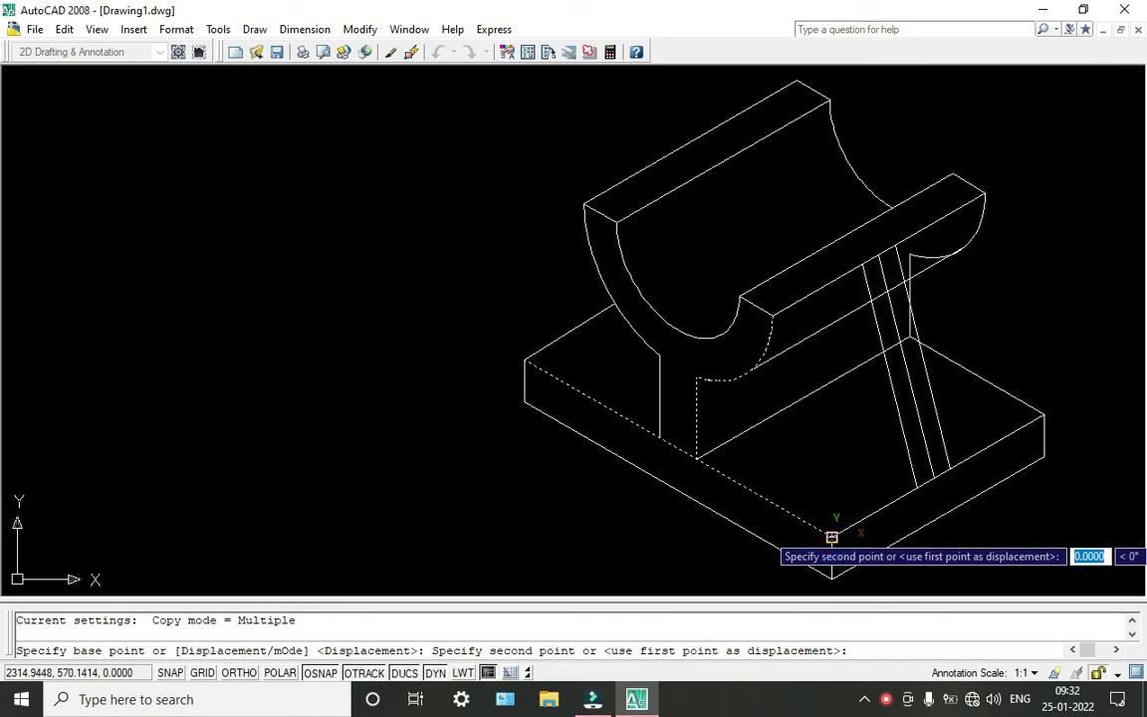
left_click(915, 488)
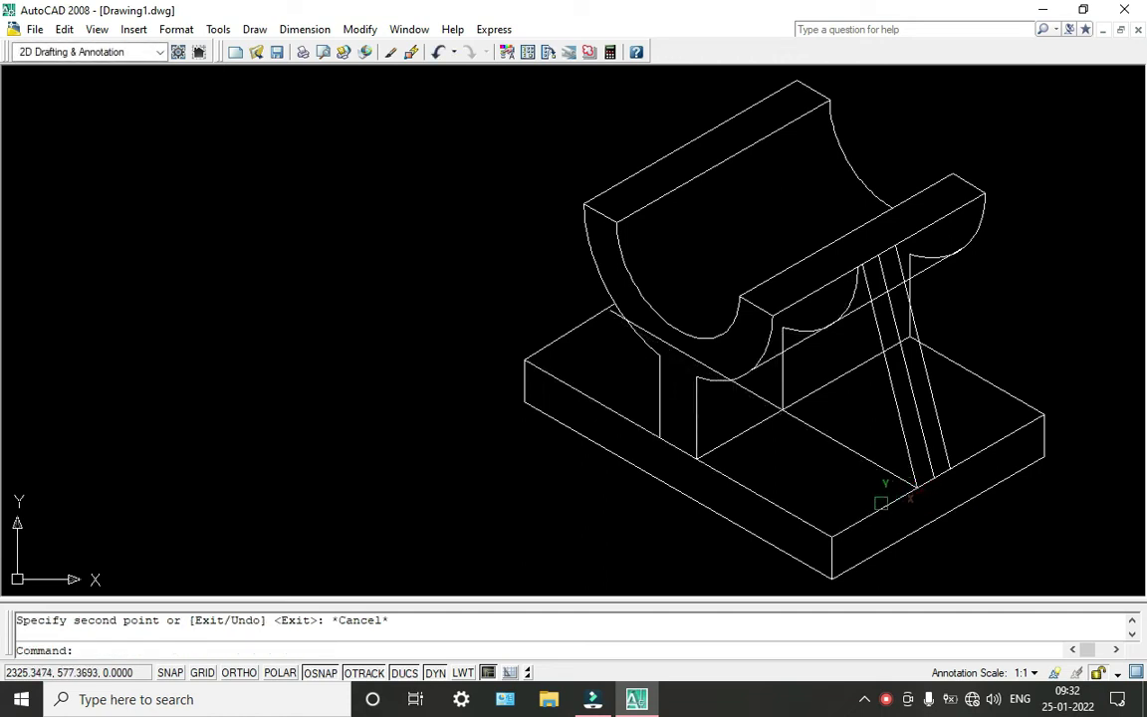
type("tr")
key("Return")
key("Return")
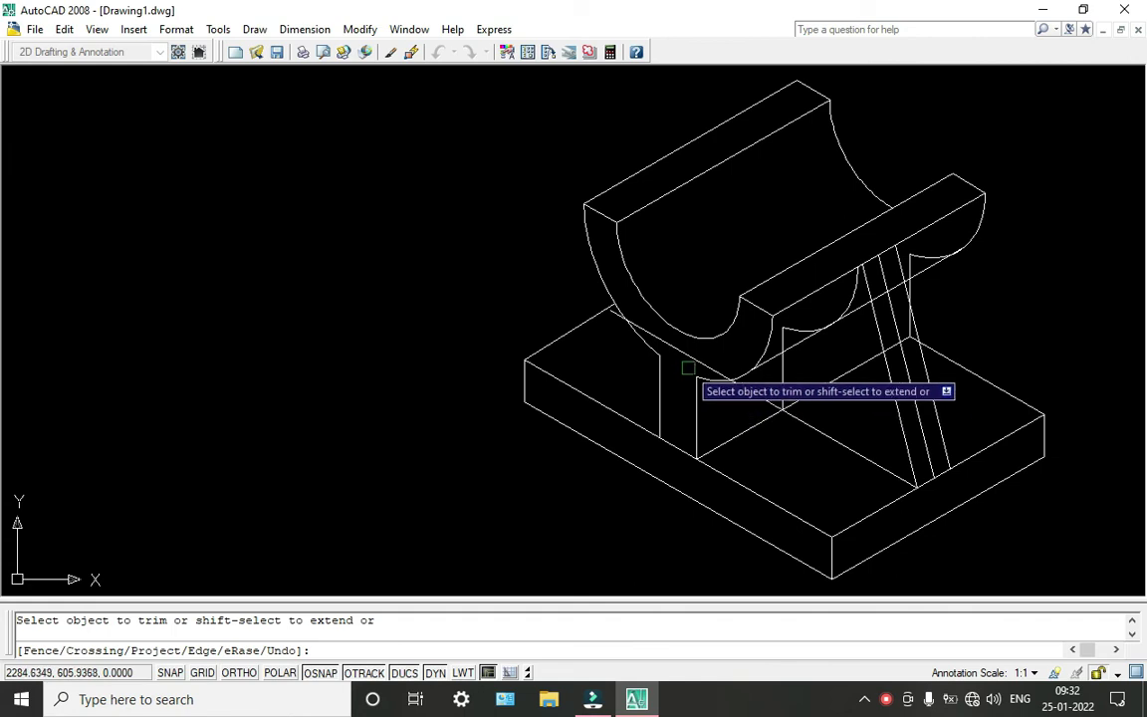
left_click(686, 358)
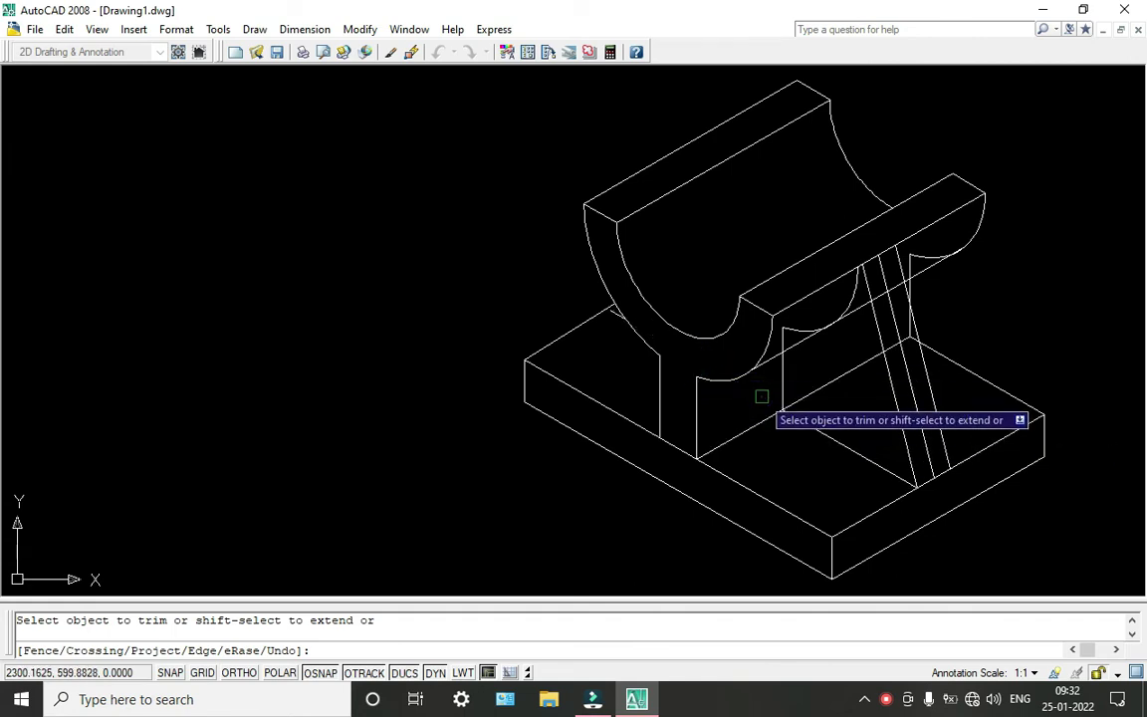
scroll(774, 367, "up", 6)
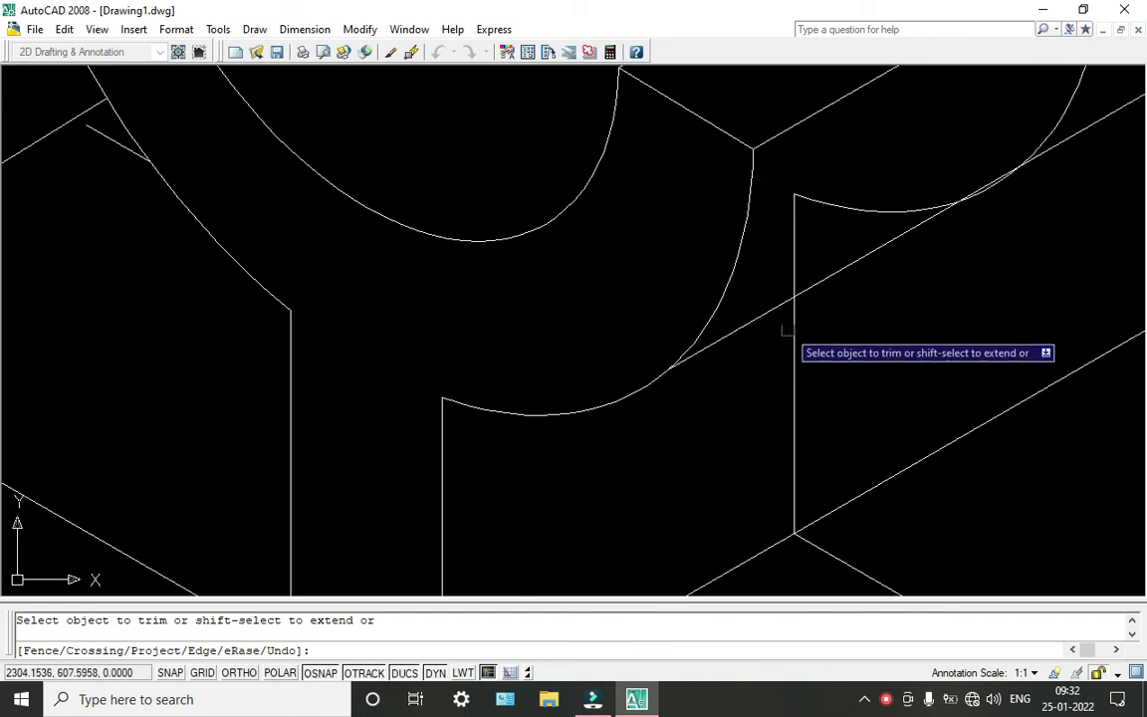
scroll(787, 333, "down", 3)
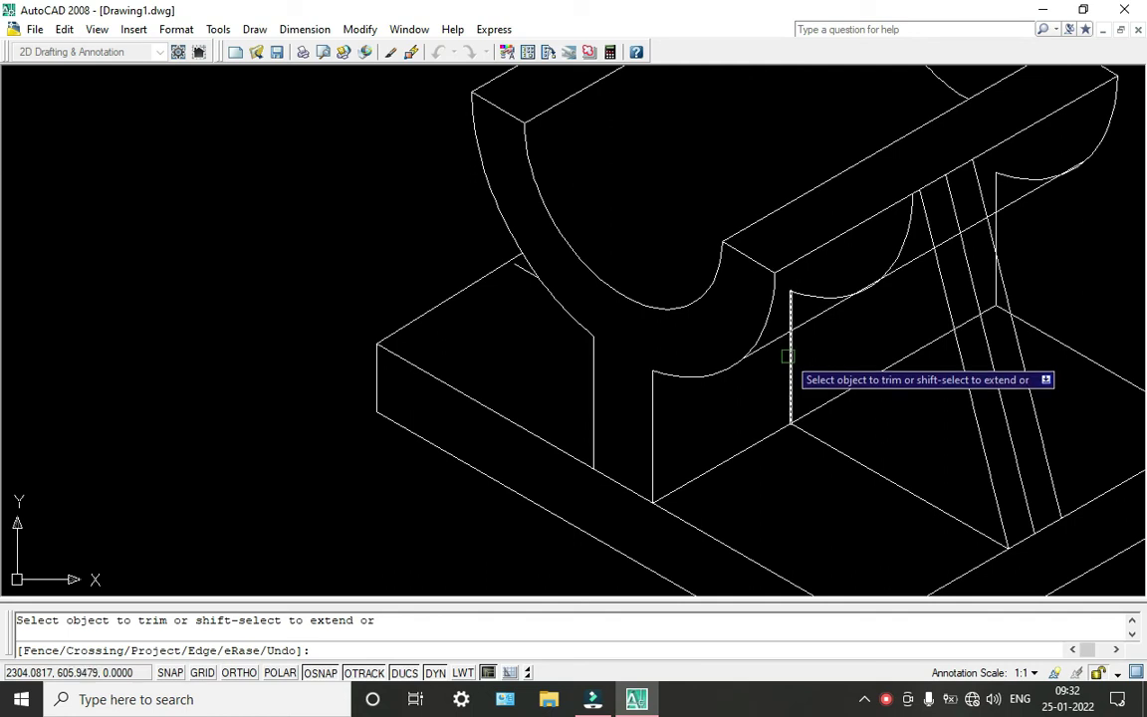
left_click(802, 294)
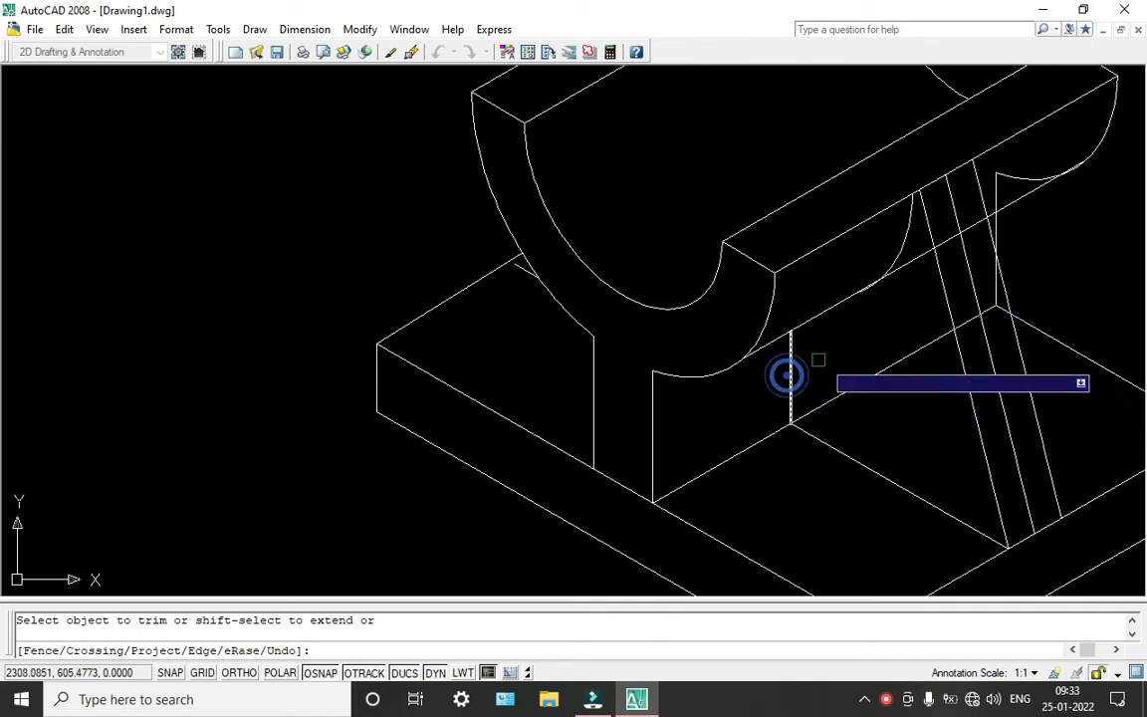
scroll(915, 323, "up", 5)
left_click(928, 297)
left_click(938, 361)
left_click(912, 364)
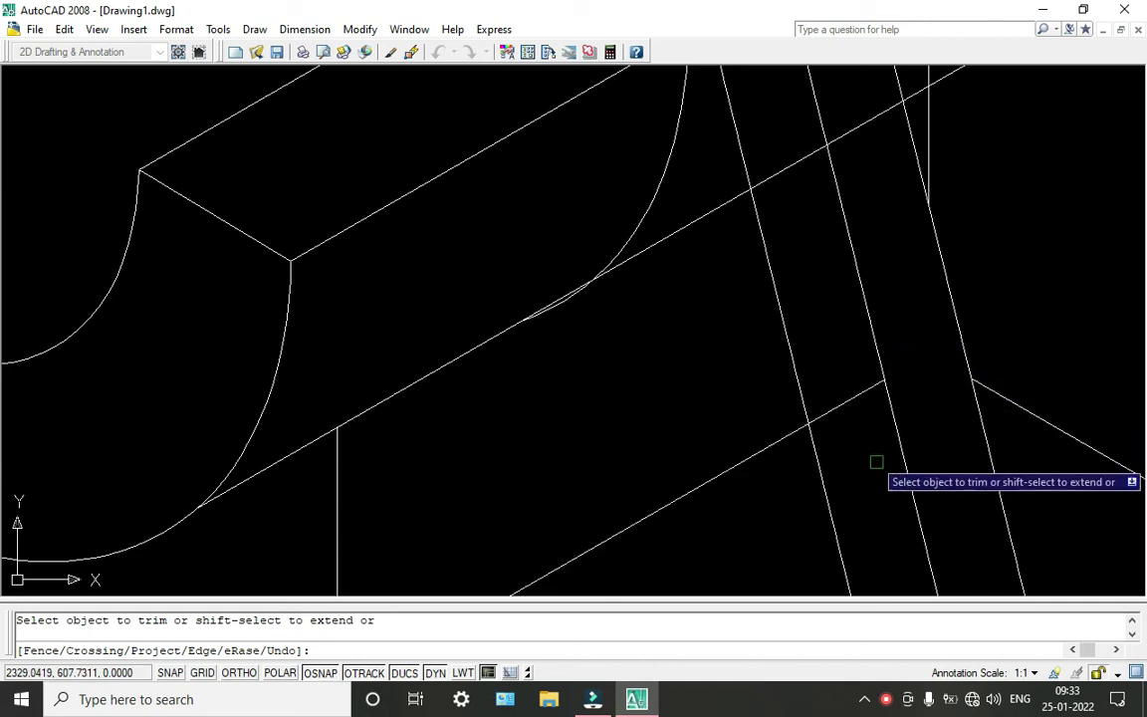
left_click(845, 402)
scroll(854, 412, "down", 3)
scroll(967, 328, "up", 1)
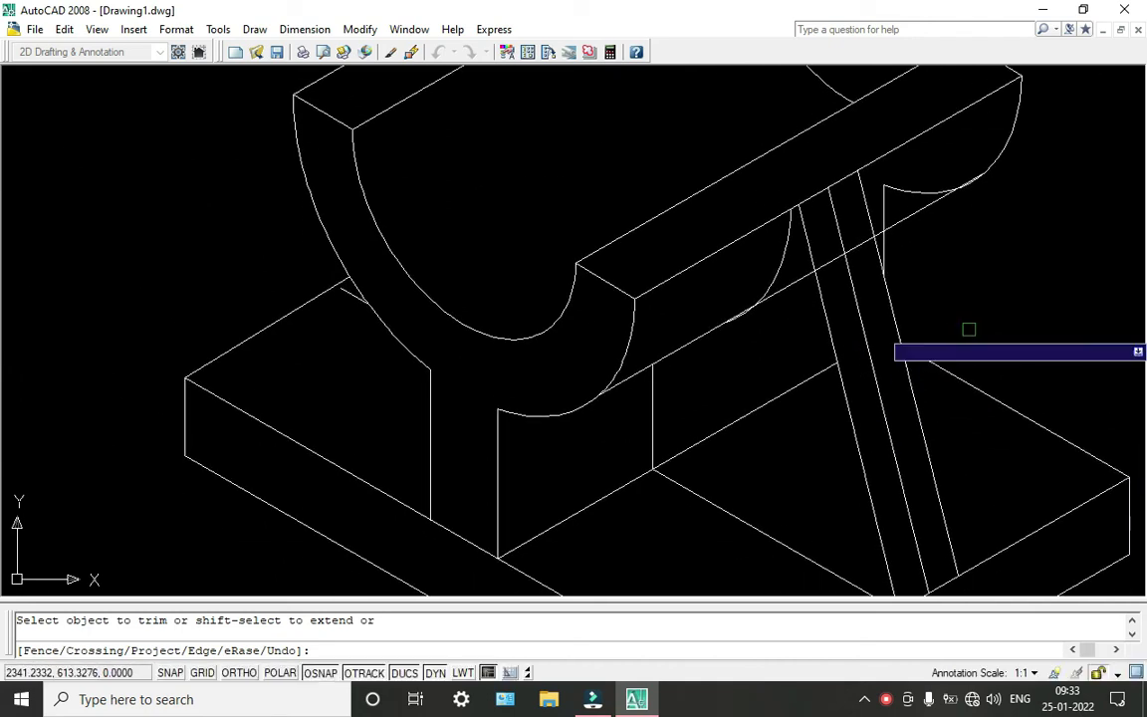
scroll(909, 238, "up", 2)
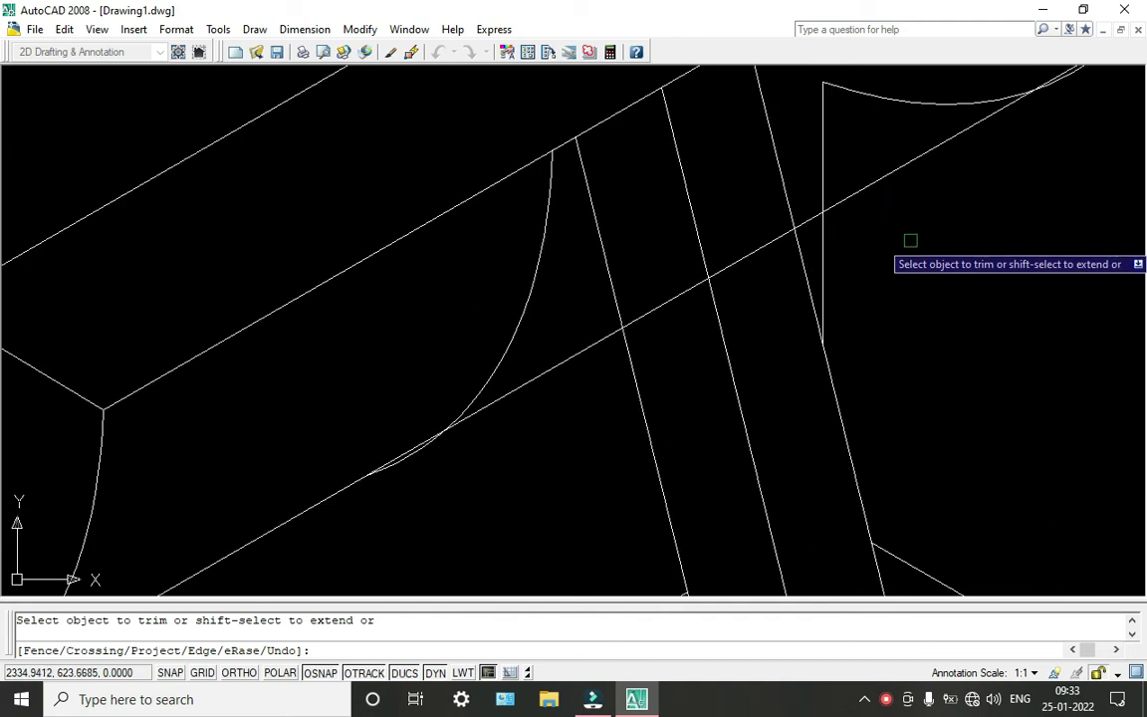
left_click(822, 257)
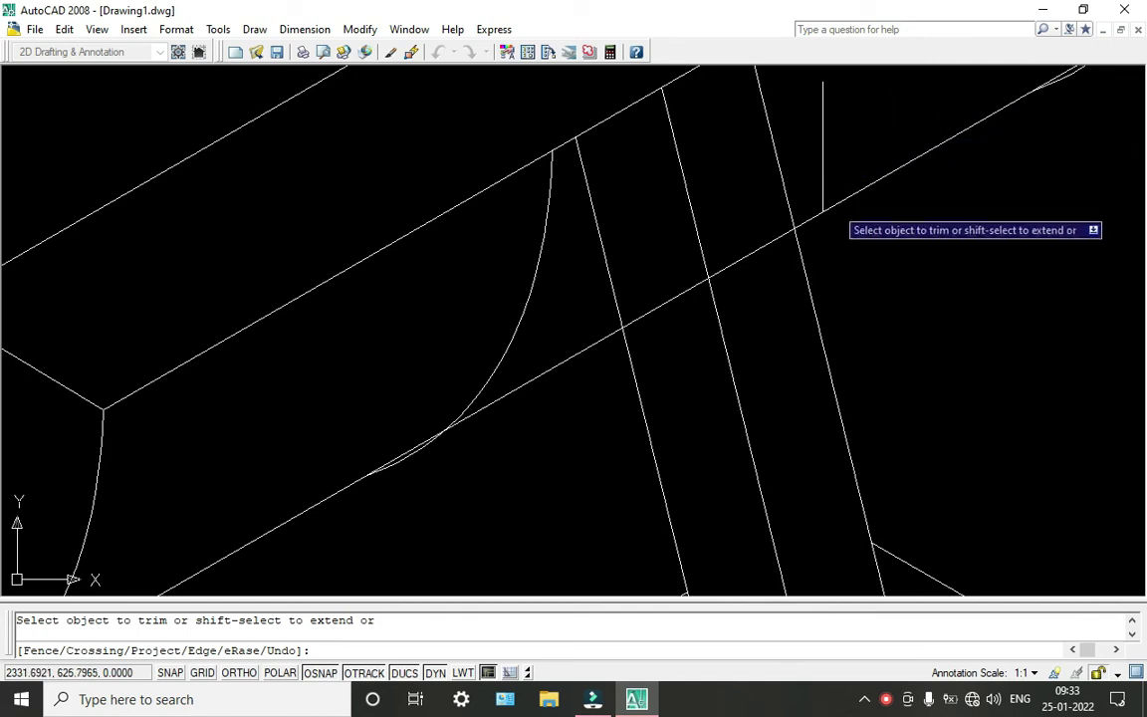
scroll(932, 348, "down", 2)
left_click(762, 321)
left_click(822, 290)
scroll(852, 344, "down", 2)
key("Escape")
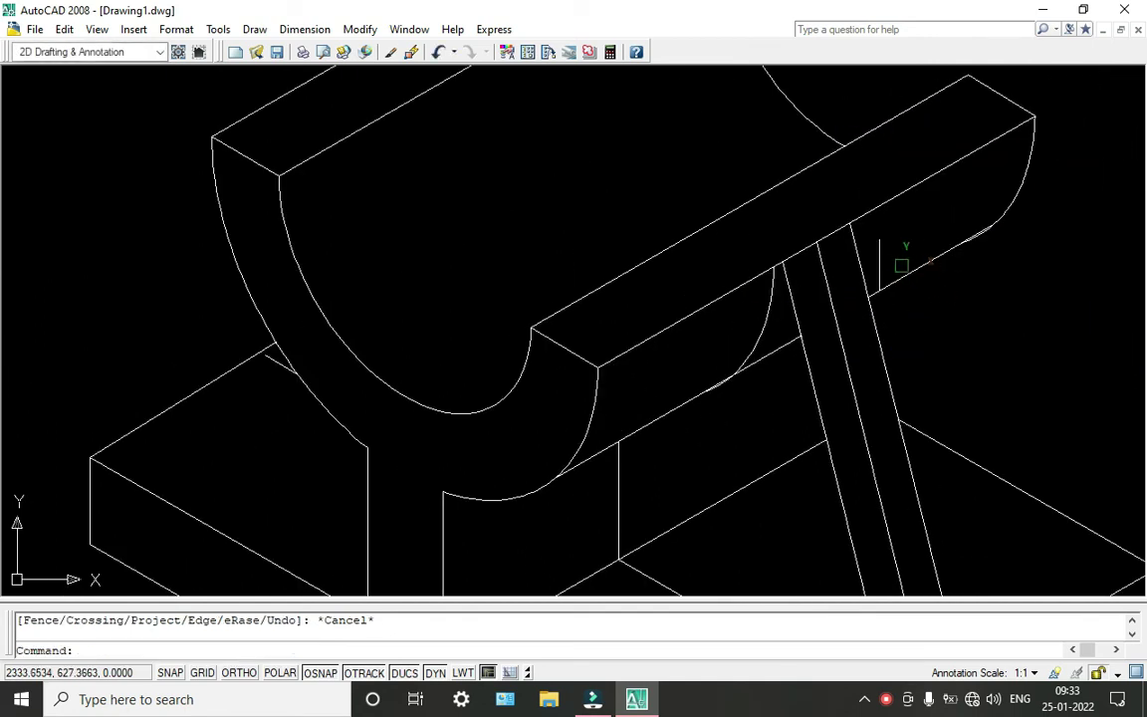
left_click(880, 257)
key("Delete")
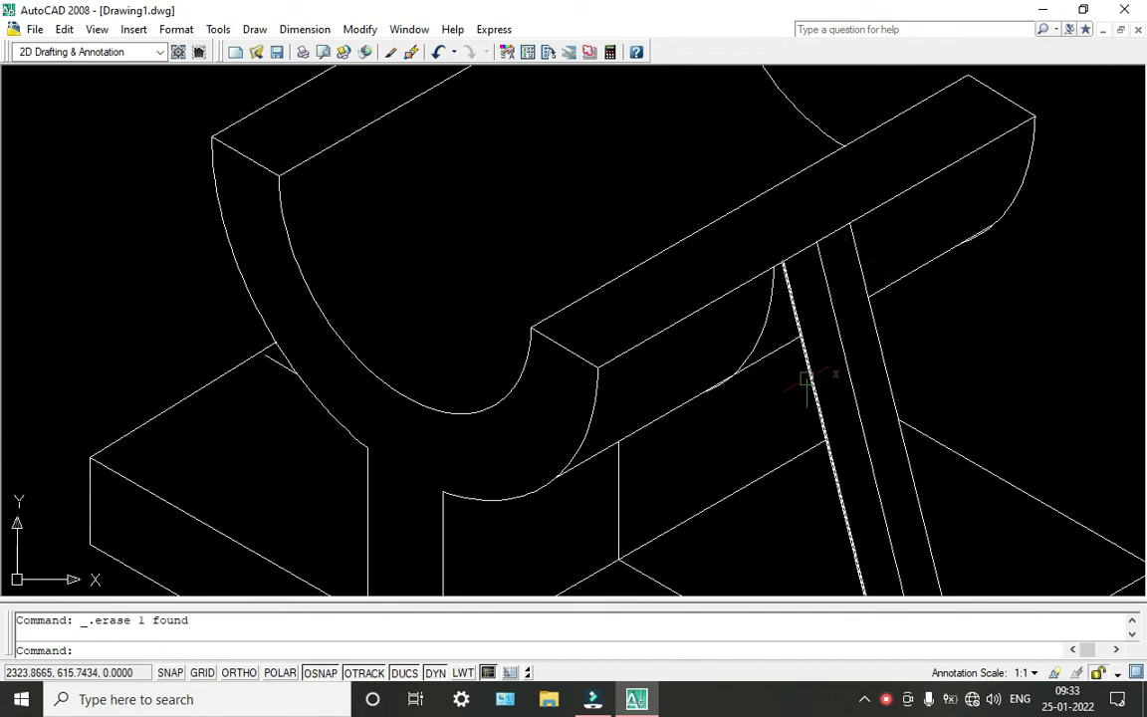
scroll(801, 376, "down", 3)
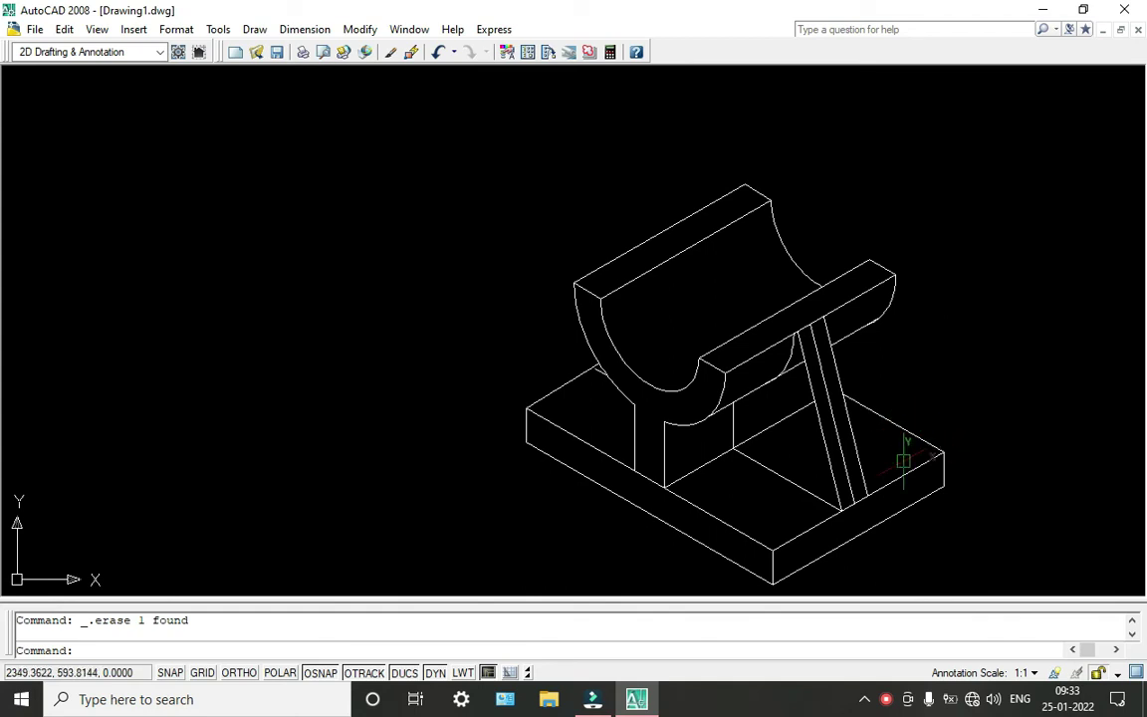
scroll(901, 458, "down", 4)
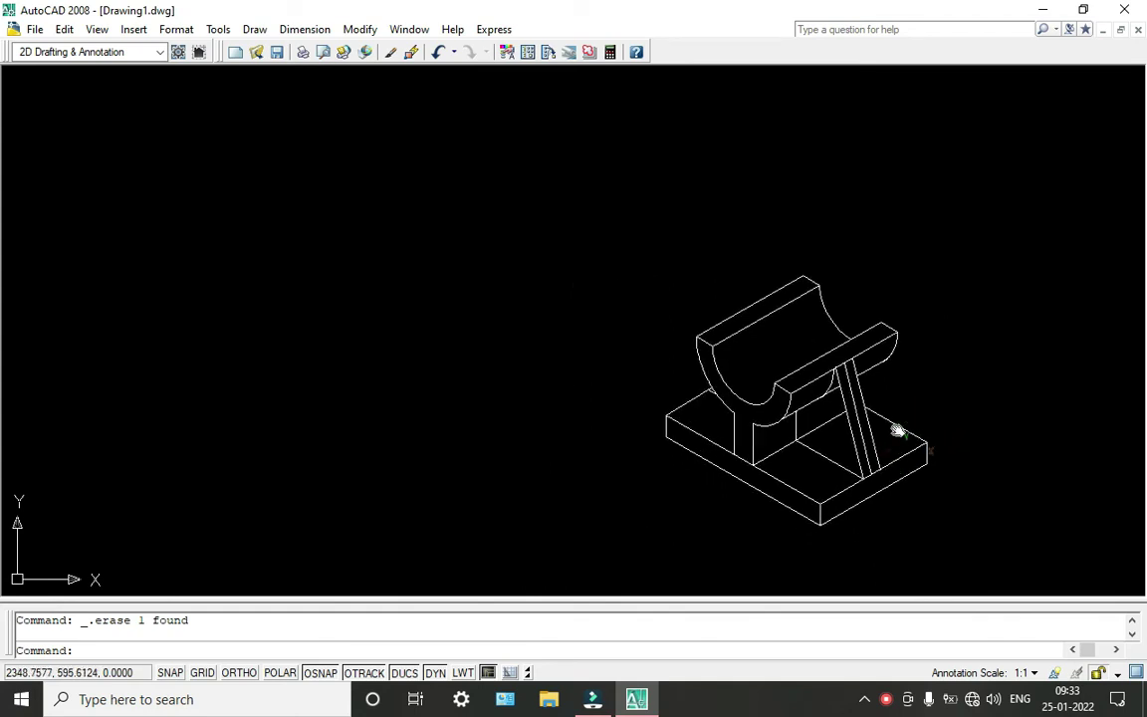
scroll(757, 418, "up", 3)
key("Escape")
left_click(887, 701)
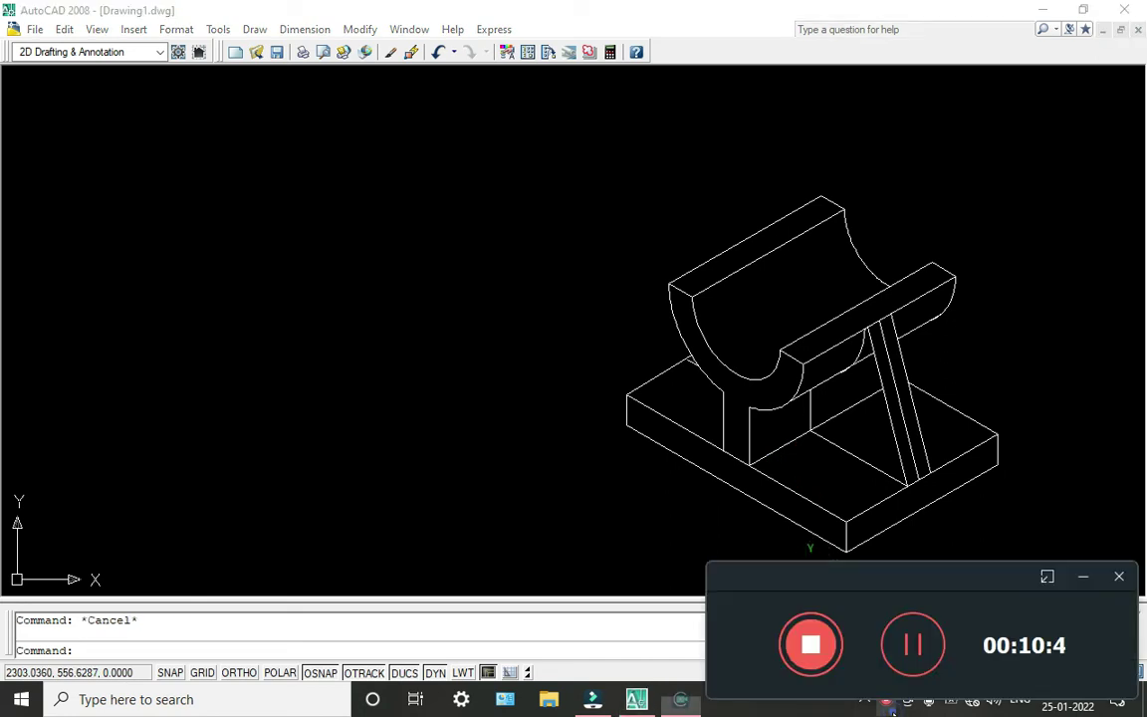
left_click(1082, 579)
scroll(862, 448, "up", 3)
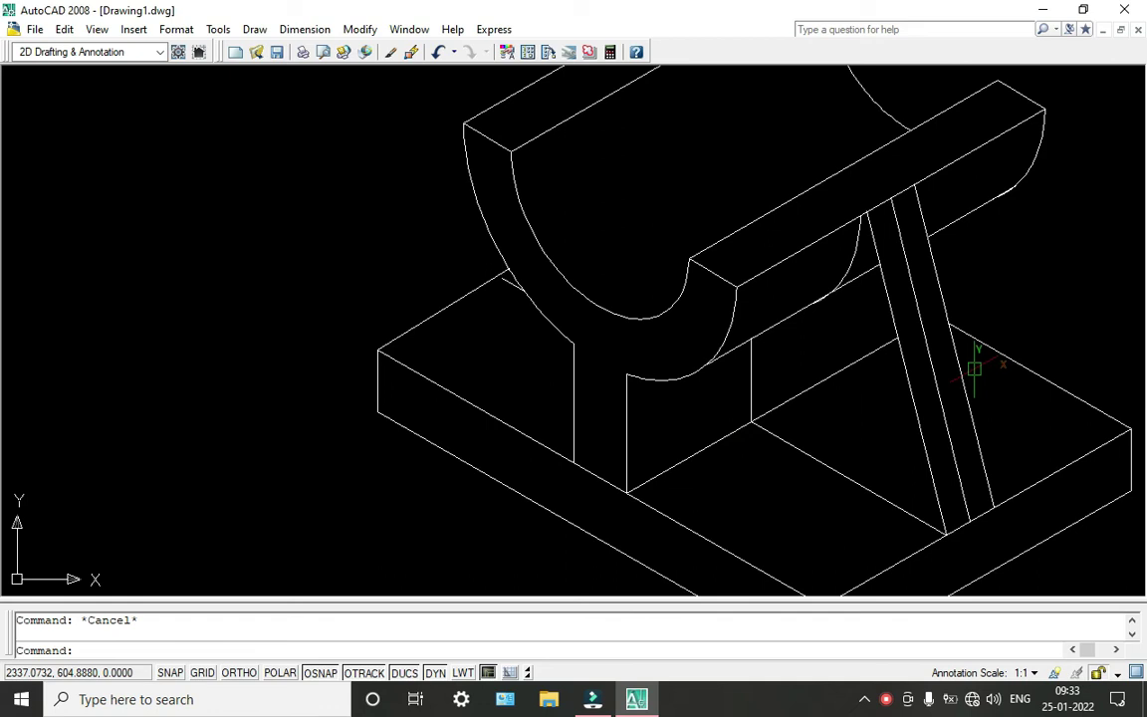
type("tr")
key("Return")
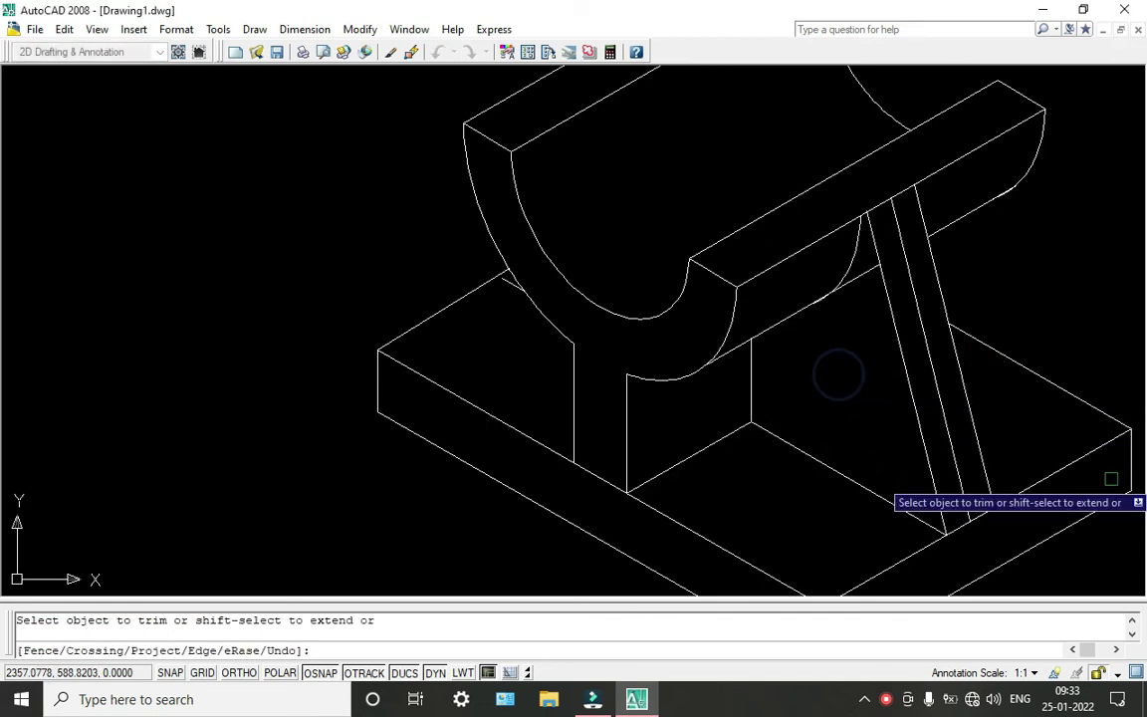
scroll(1096, 468, "down", 2)
middle_click_drag(1096, 468, 1037, 386)
key("Escape")
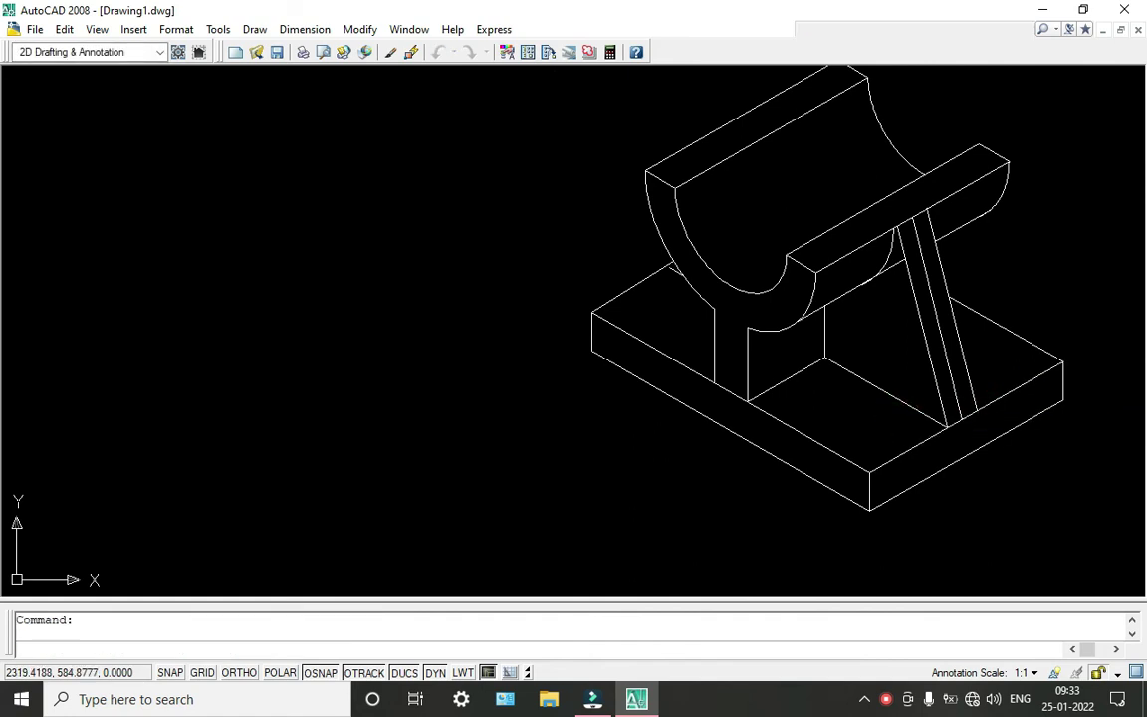
key("ctrl+s")
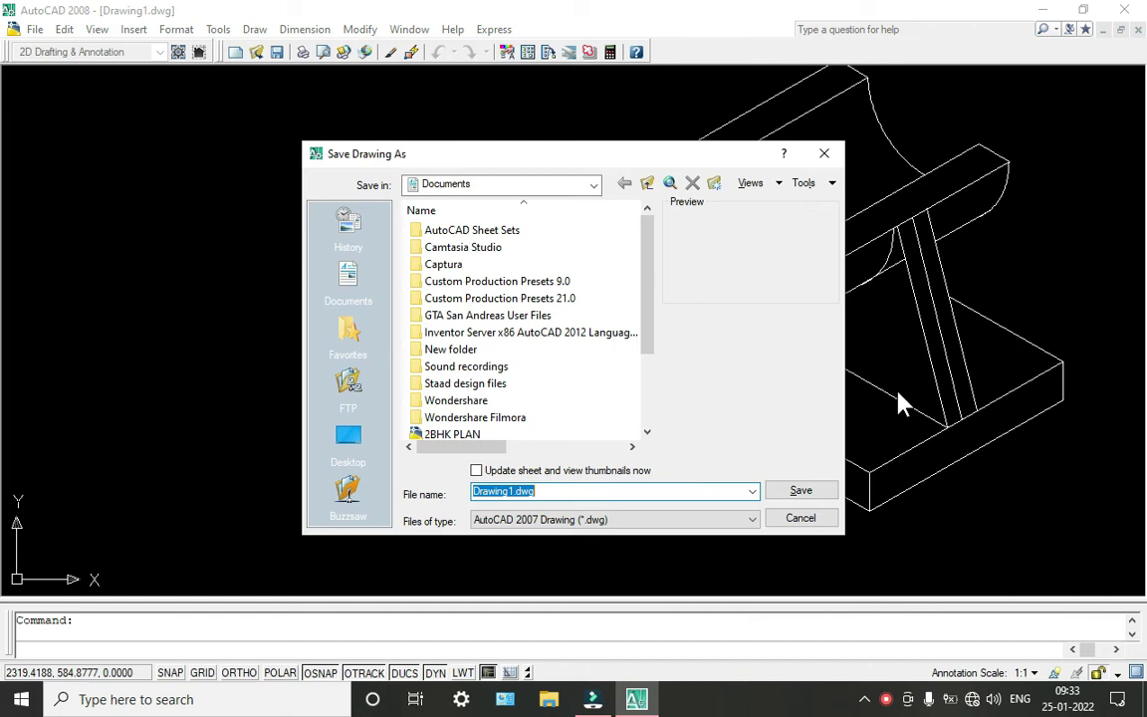
- Save the drawing as 'isometric 1'
type("isometric 1")
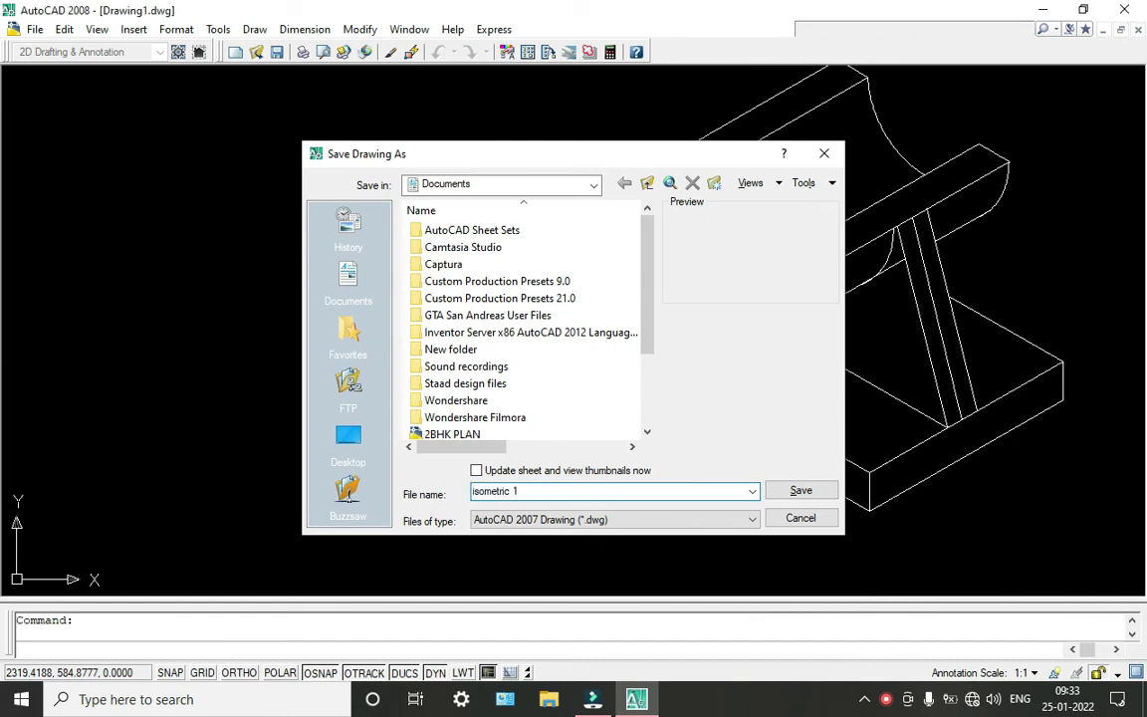
key("Return")
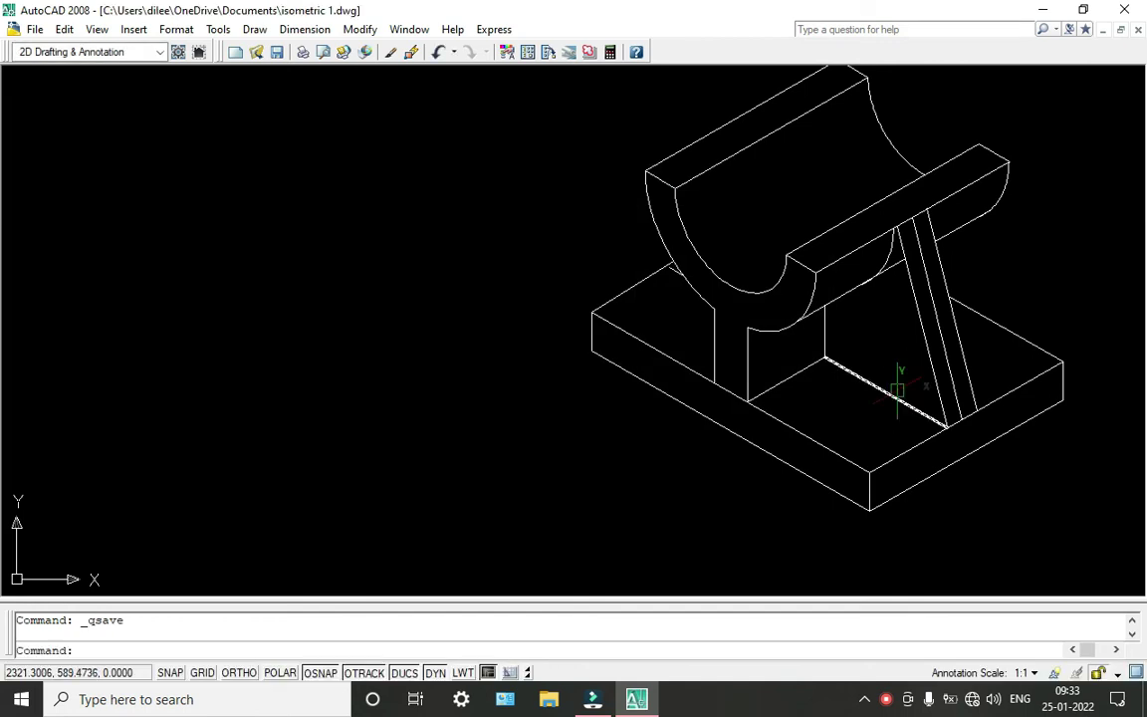
- Delete the stray short edge line at the corner
scroll(672, 277, "up", 5)
scroll(697, 289, "up", 3)
left_click(739, 326)
key("Delete")
scroll(740, 327, "down", 3)
scroll(985, 437, "down", 2)
scroll(896, 418, "down", 2)
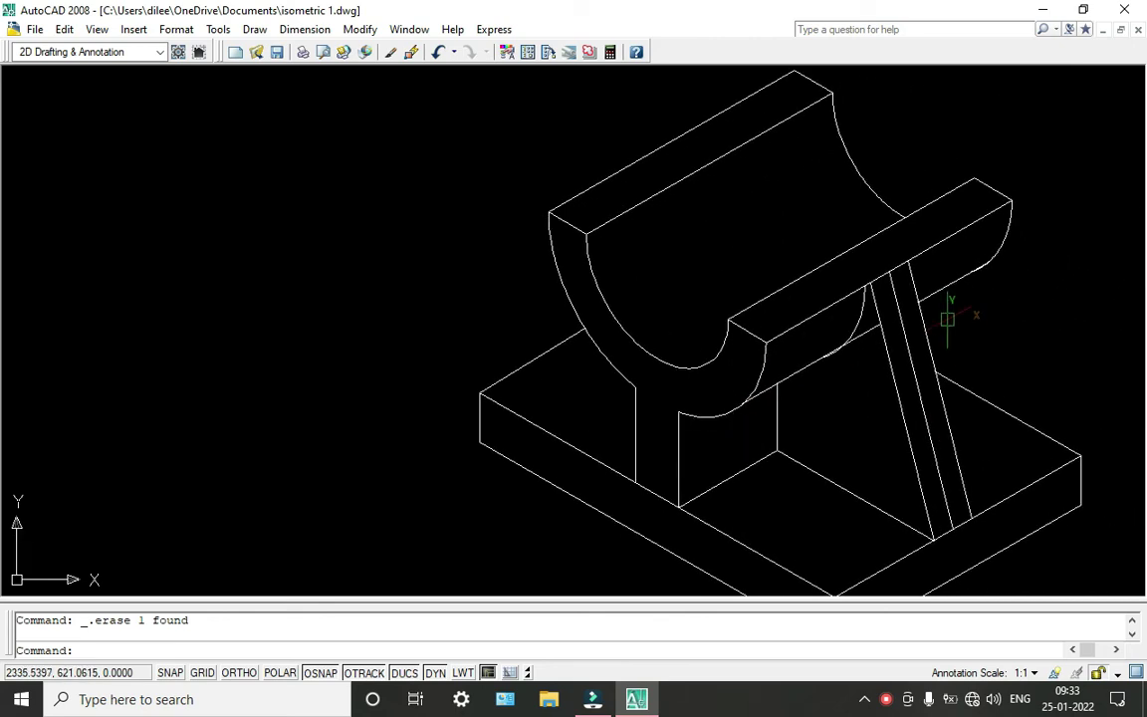
scroll(854, 364, "up", 3)
scroll(819, 340, "up", 3)
scroll(870, 325, "up", 1)
scroll(870, 324, "down", 1)
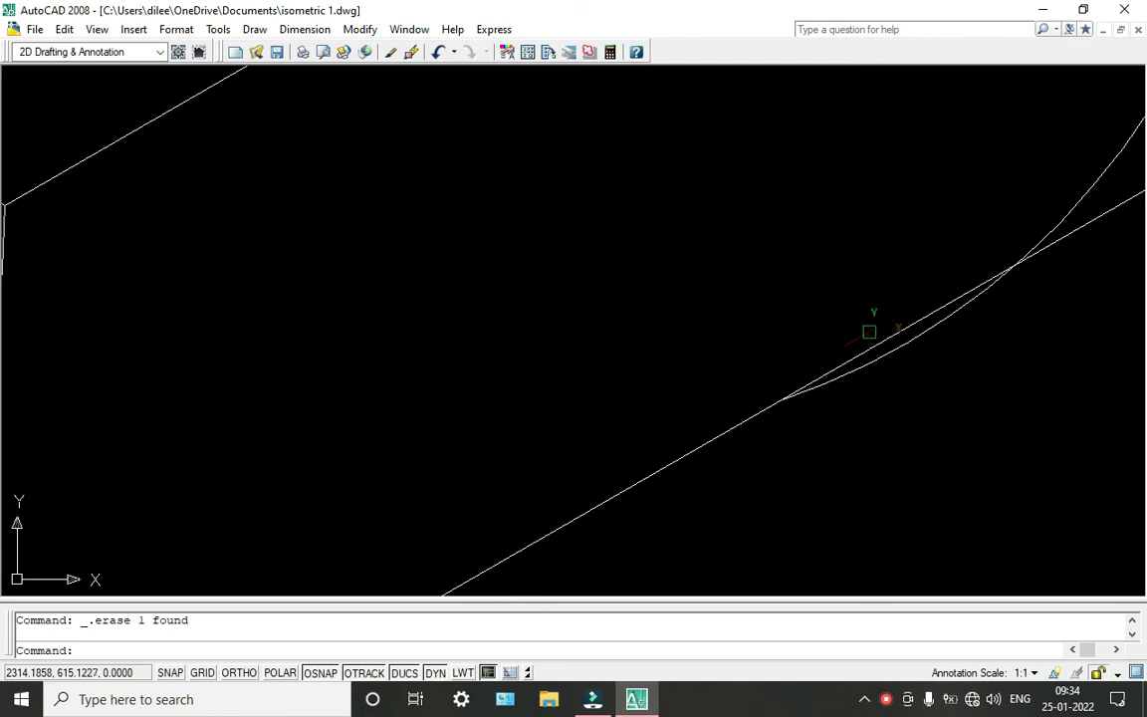
- Trim away the small overlapping arc piece under the saddle
type("tr")
key("Return")
key("Return")
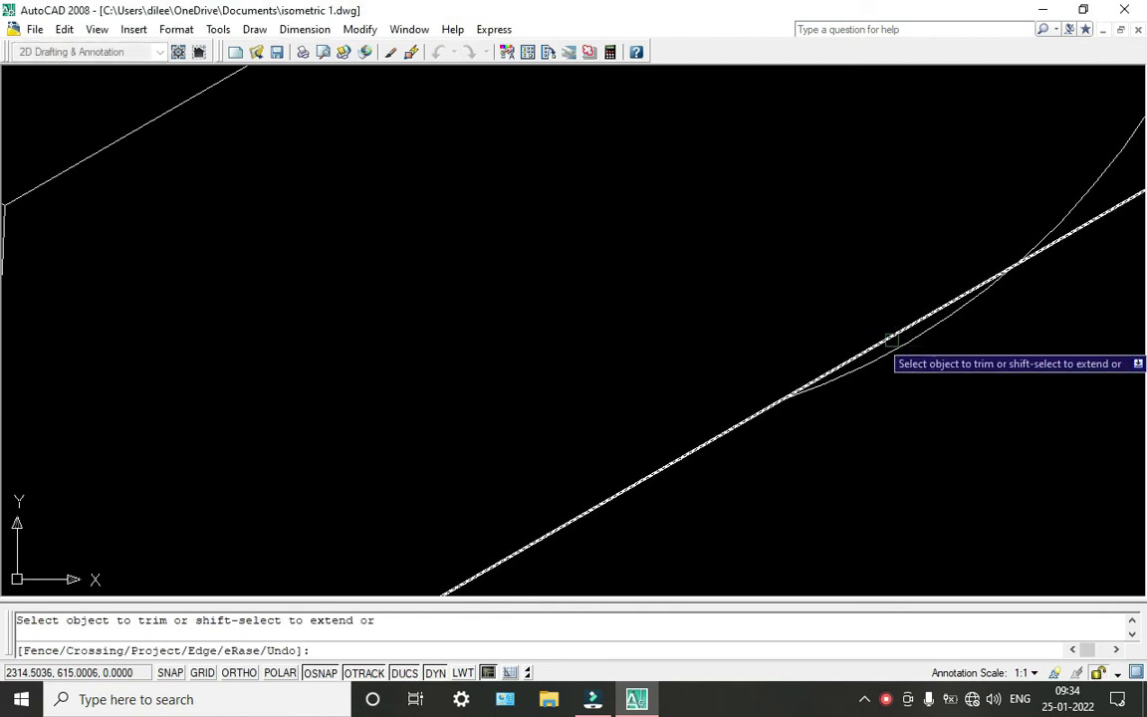
left_click(901, 348)
scroll(898, 349, "down", 5)
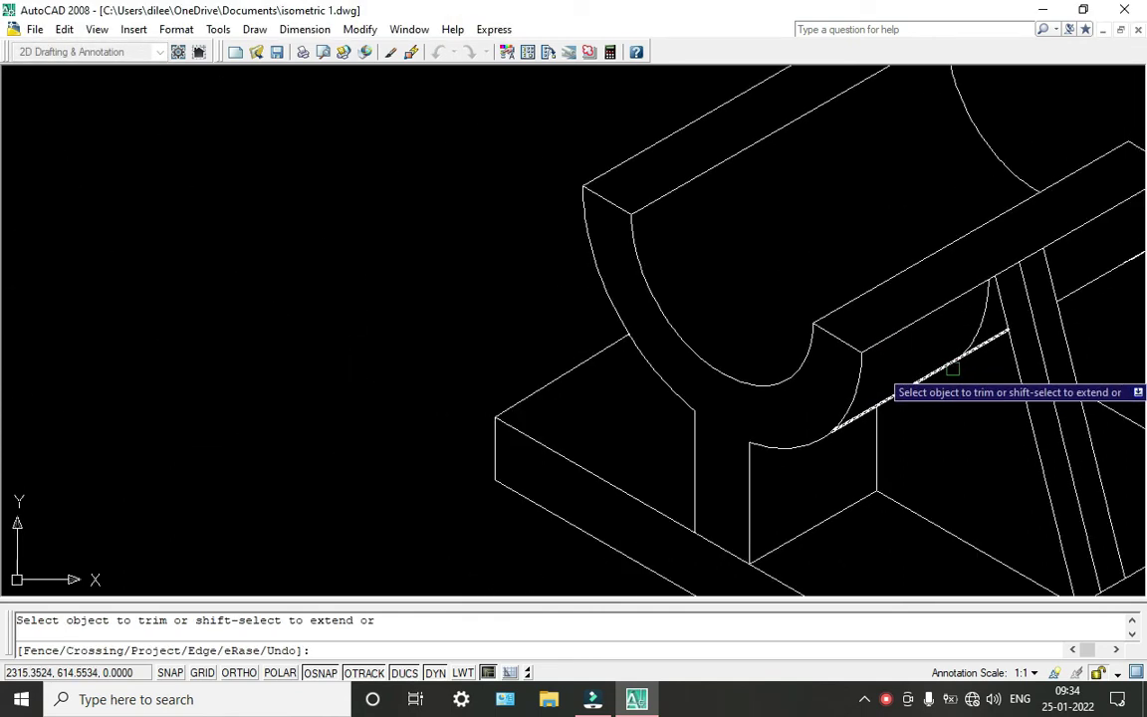
middle_click_drag(927, 378, 791, 368)
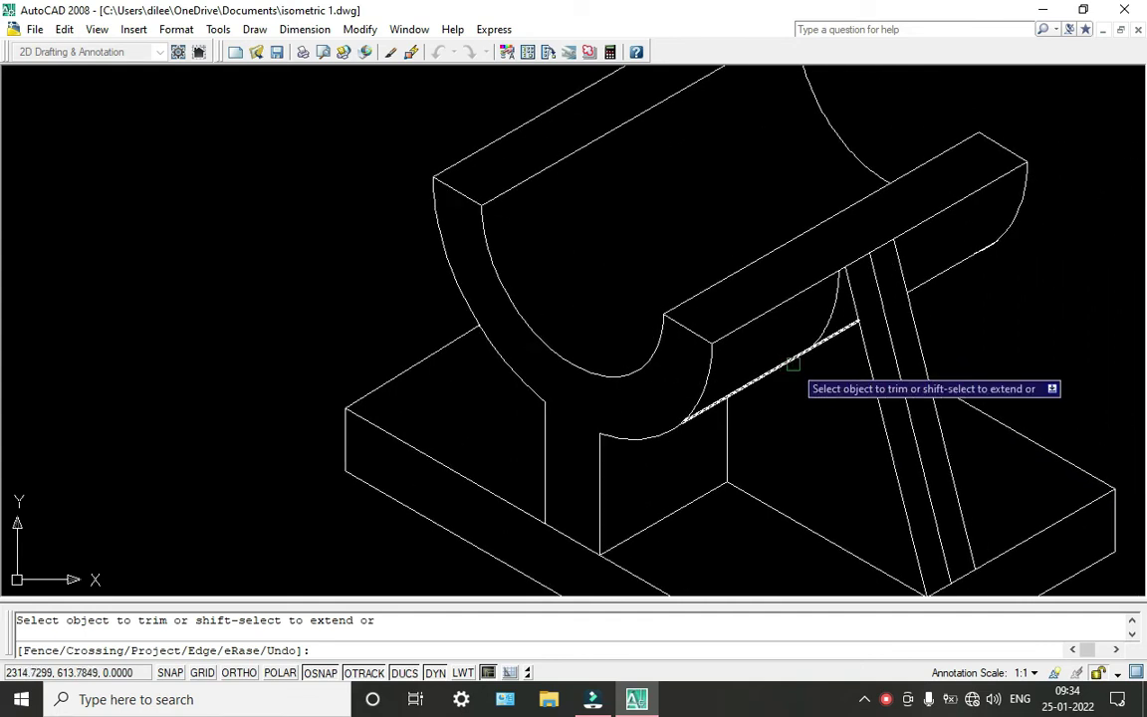
key("Escape")
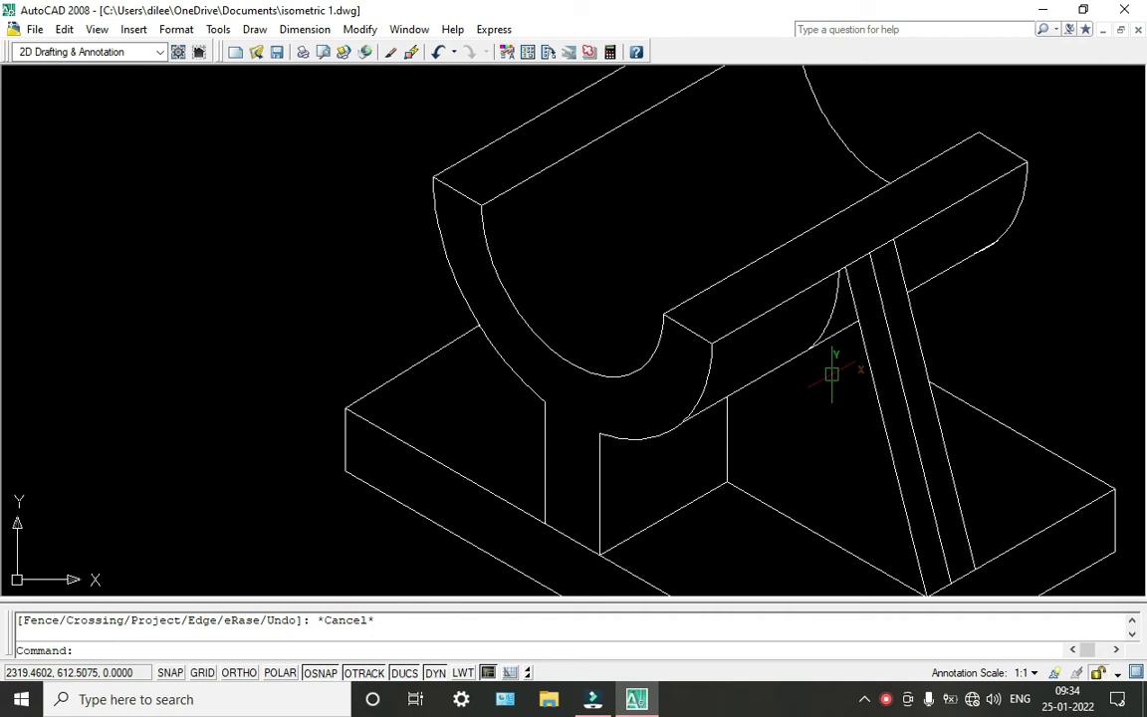
- Run TRIM twice more near the rib without cutting, then recentre the whole bracket in view
type("tr")
key("Return")
key("Return")
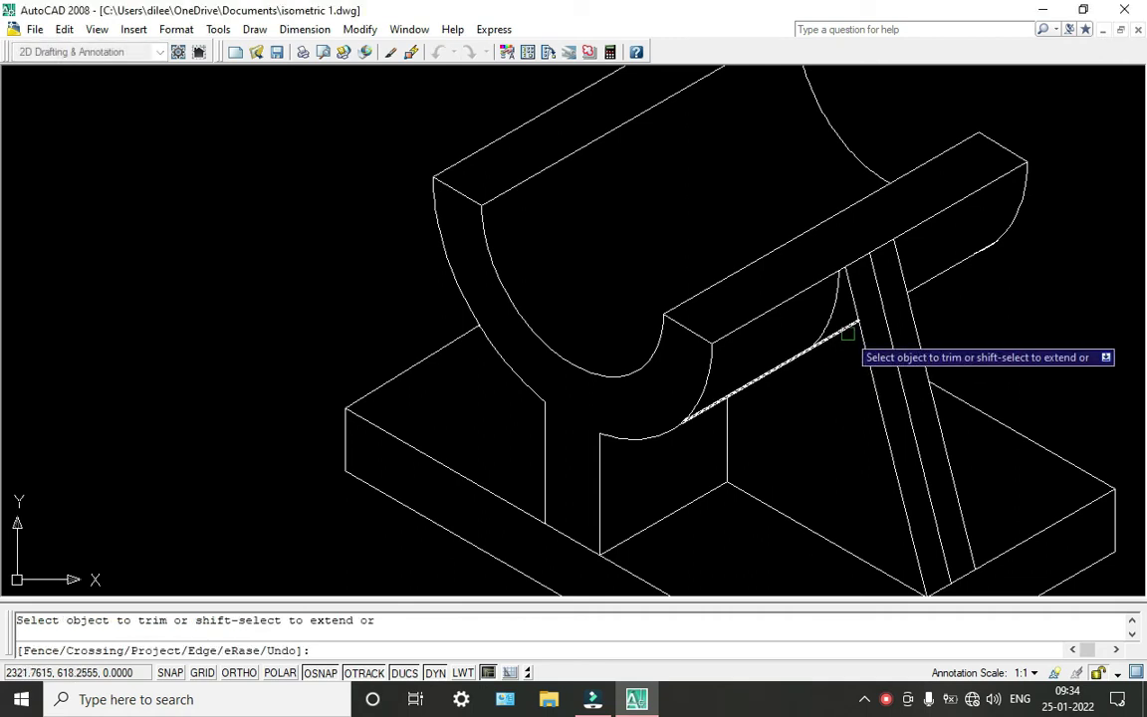
scroll(781, 435, "down", 2)
key("Escape")
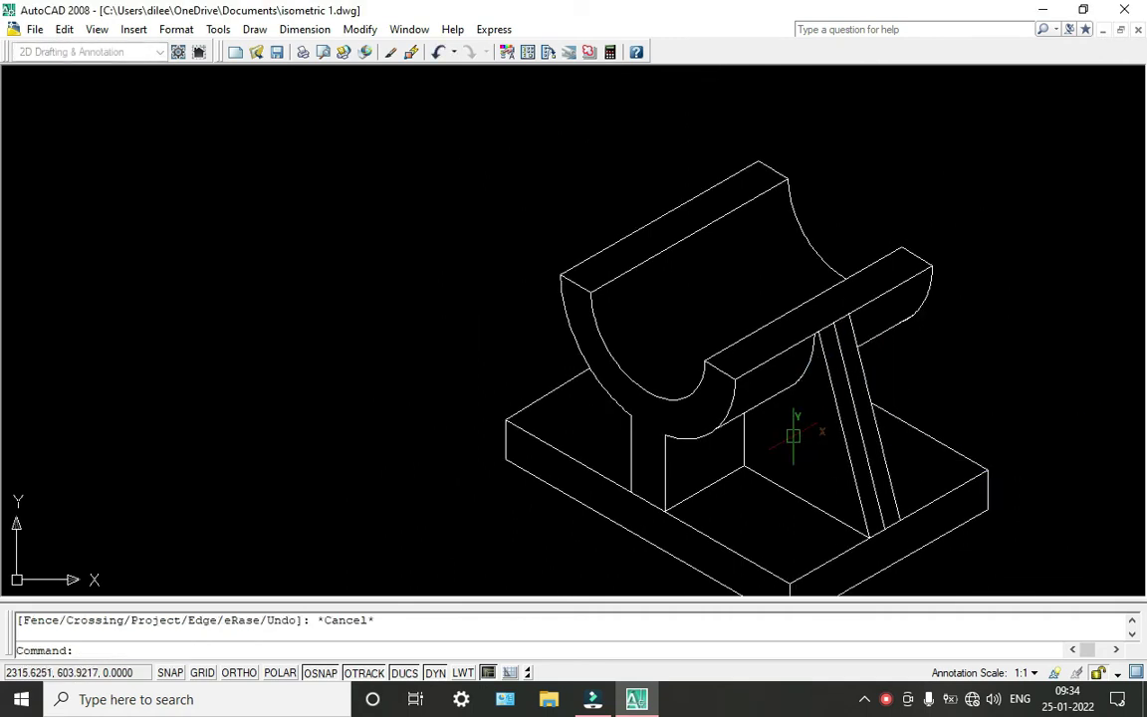
scroll(891, 302, "up", 3)
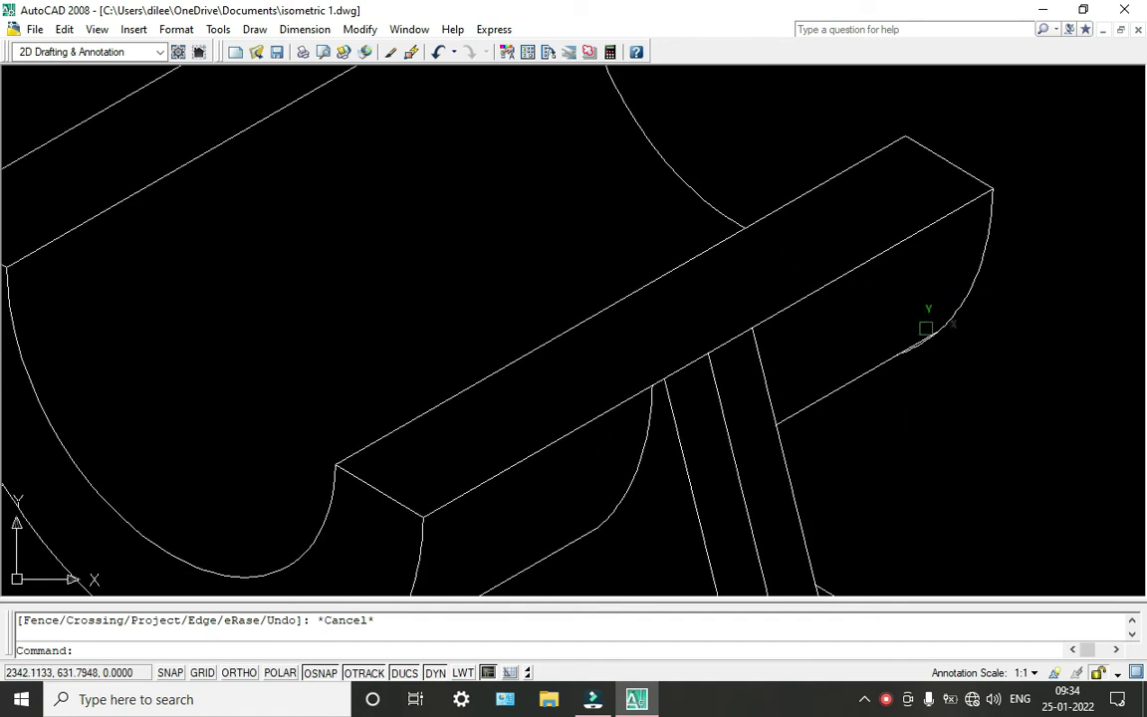
scroll(926, 326, "up", 2)
type("tr")
key("Return")
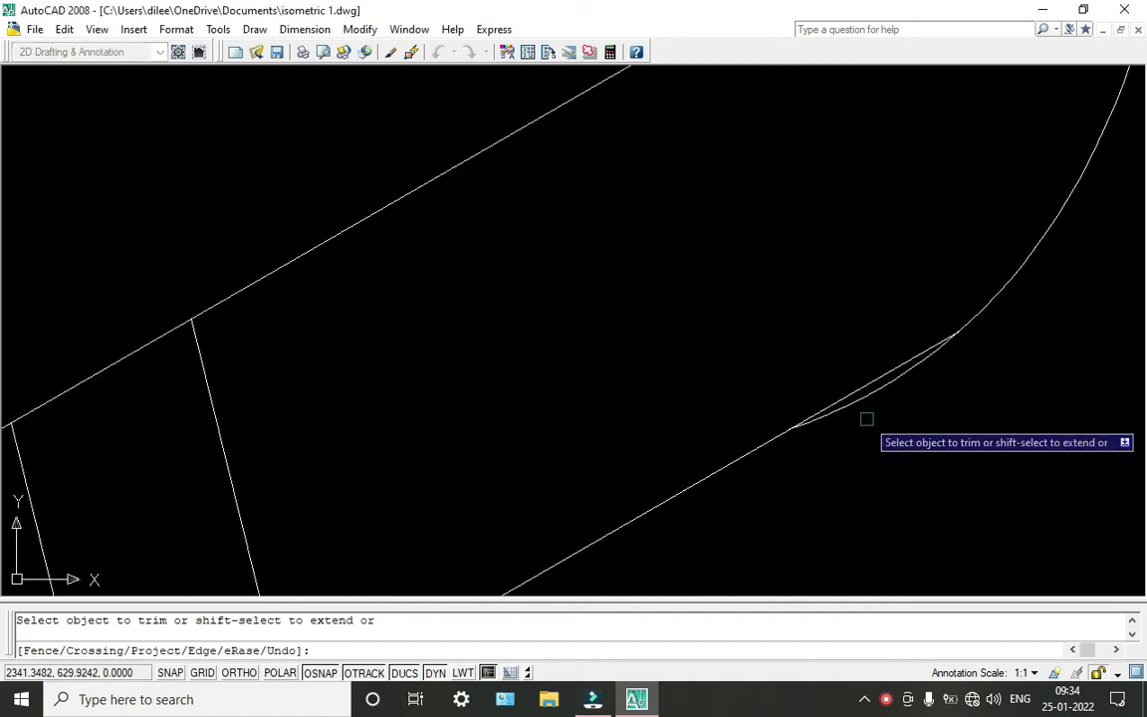
scroll(866, 408, "up", 2)
scroll(871, 366, "up", 1)
scroll(886, 418, "down", 3)
scroll(901, 453, "down", 2)
middle_click_drag(900, 456, 823, 283)
key("Escape")
scroll(822, 283, "down", 2)
middle_click_drag(834, 388, 860, 342)
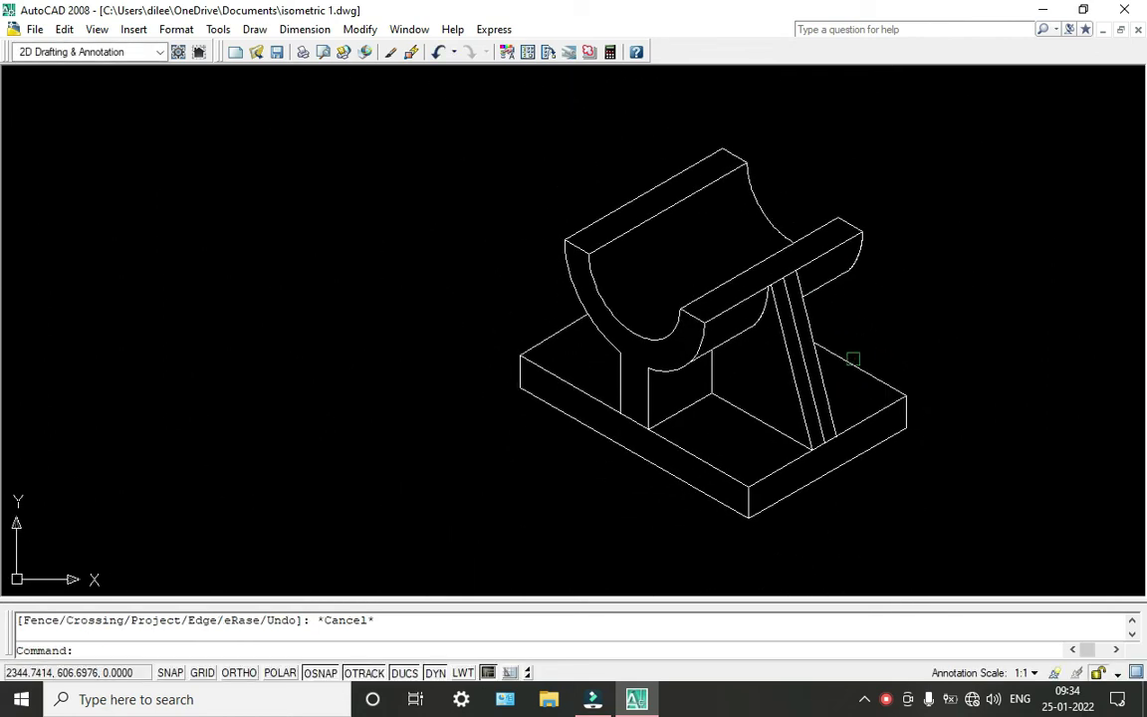
scroll(662, 351, "up", 2)
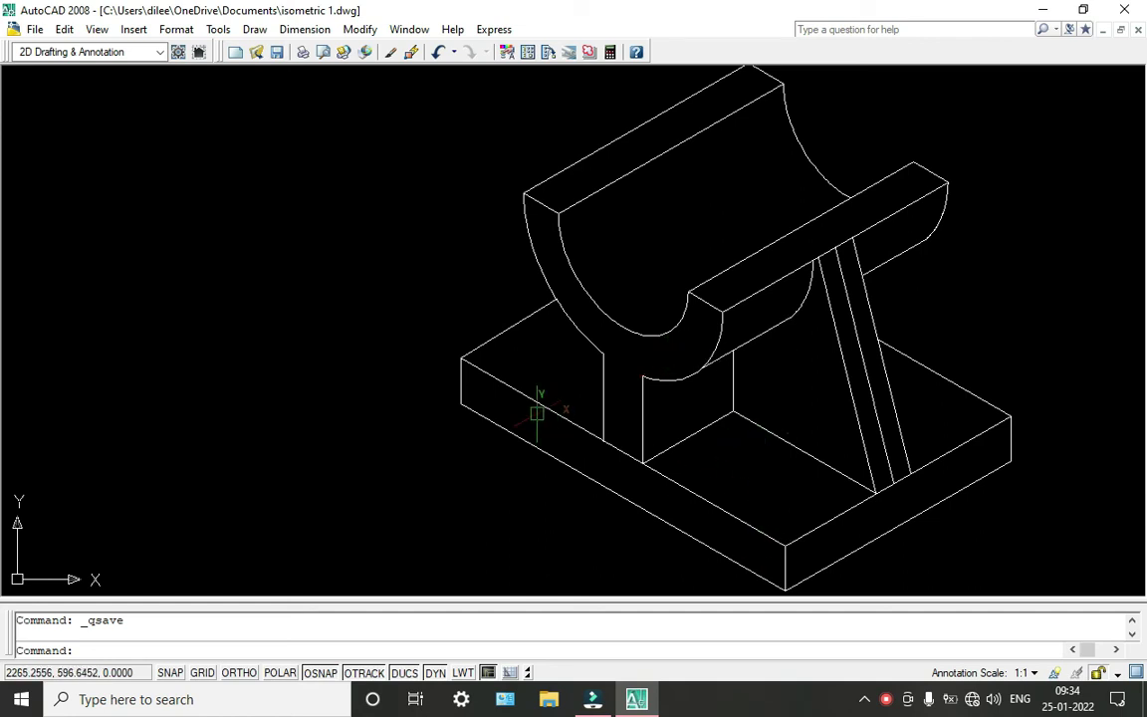
- Hatch the base slab's front face and top face right of the rib with the CROSS pattern
type("h")
key("Return")
left_click(532, 209)
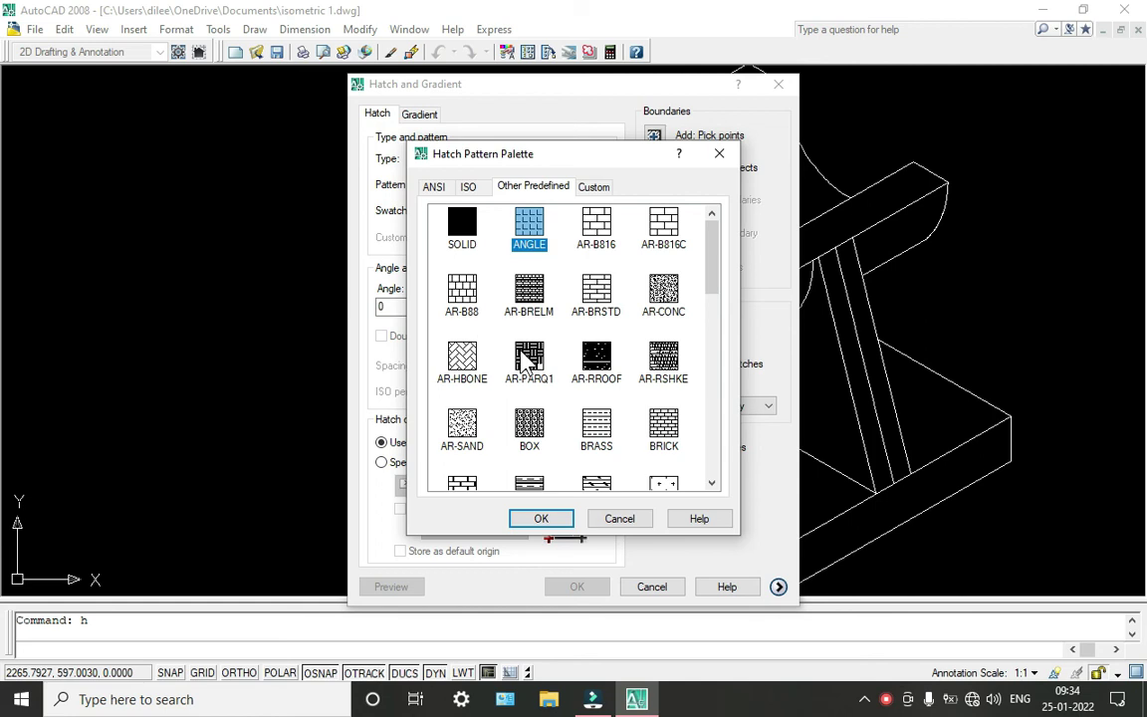
scroll(572, 443, "down", 2)
scroll(573, 441, "down", 1)
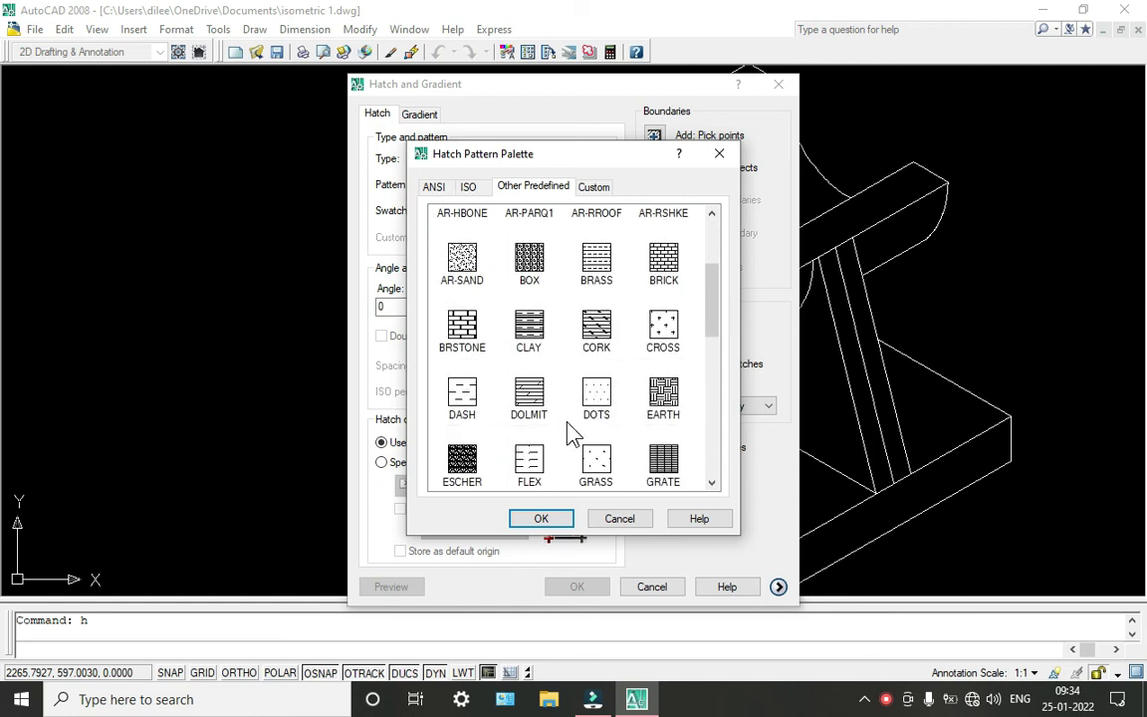
left_click(671, 328)
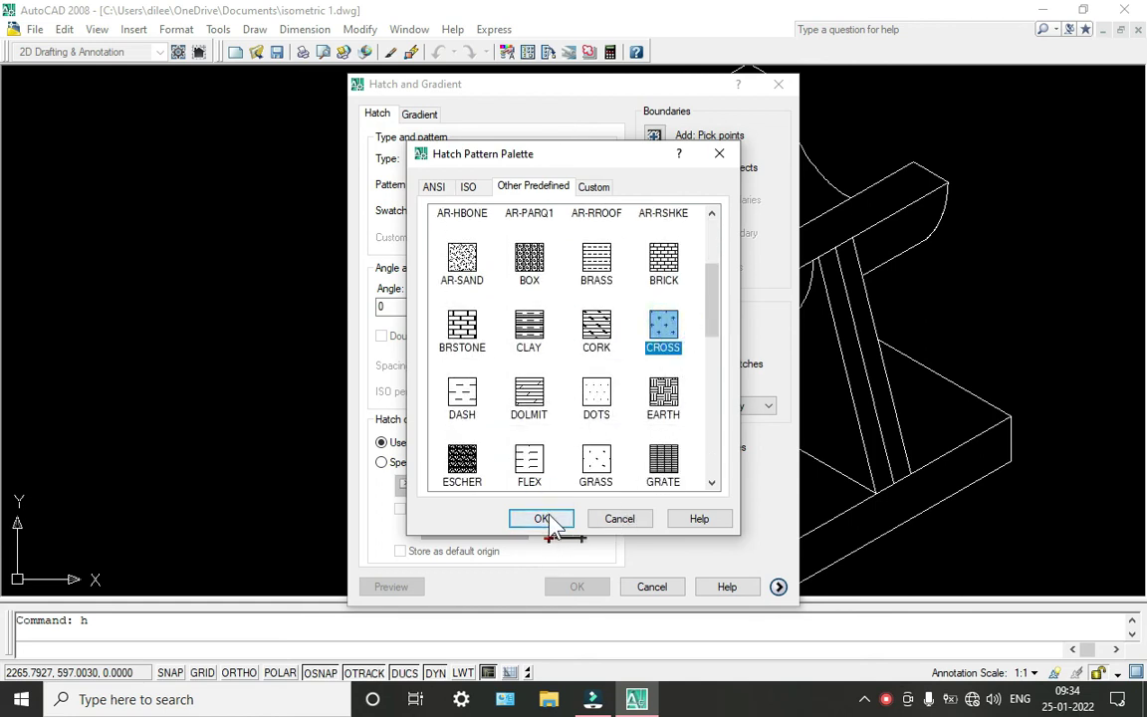
left_click(542, 518)
left_click(657, 136)
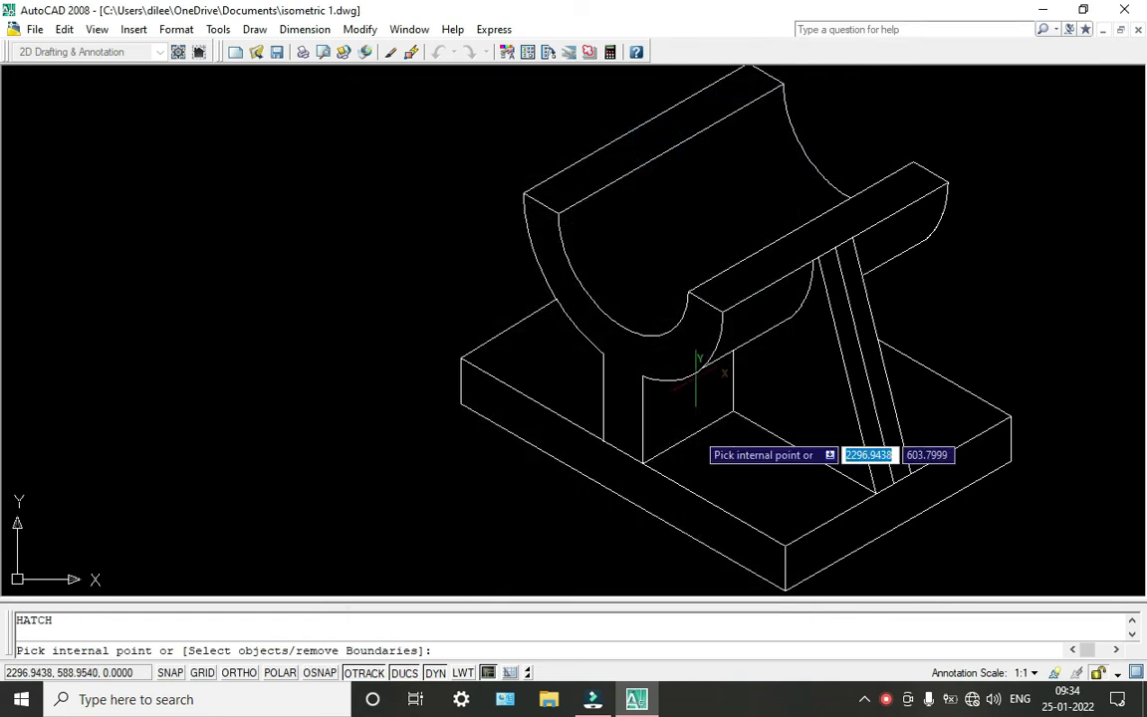
left_click(639, 490)
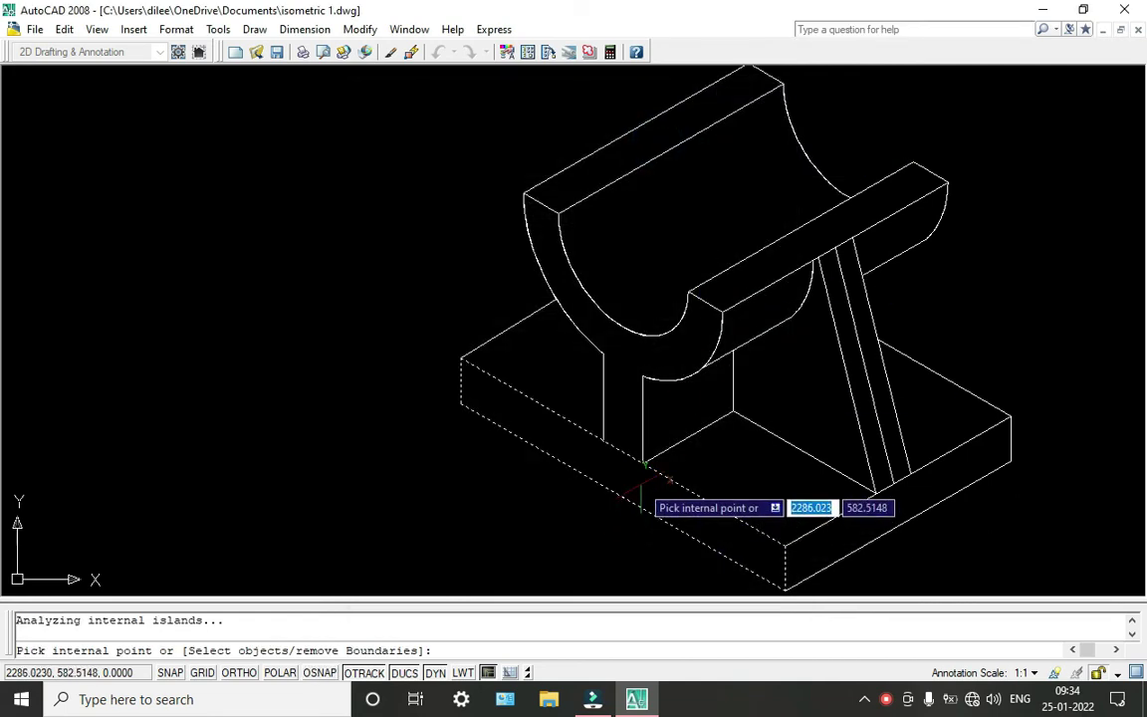
left_click(946, 413)
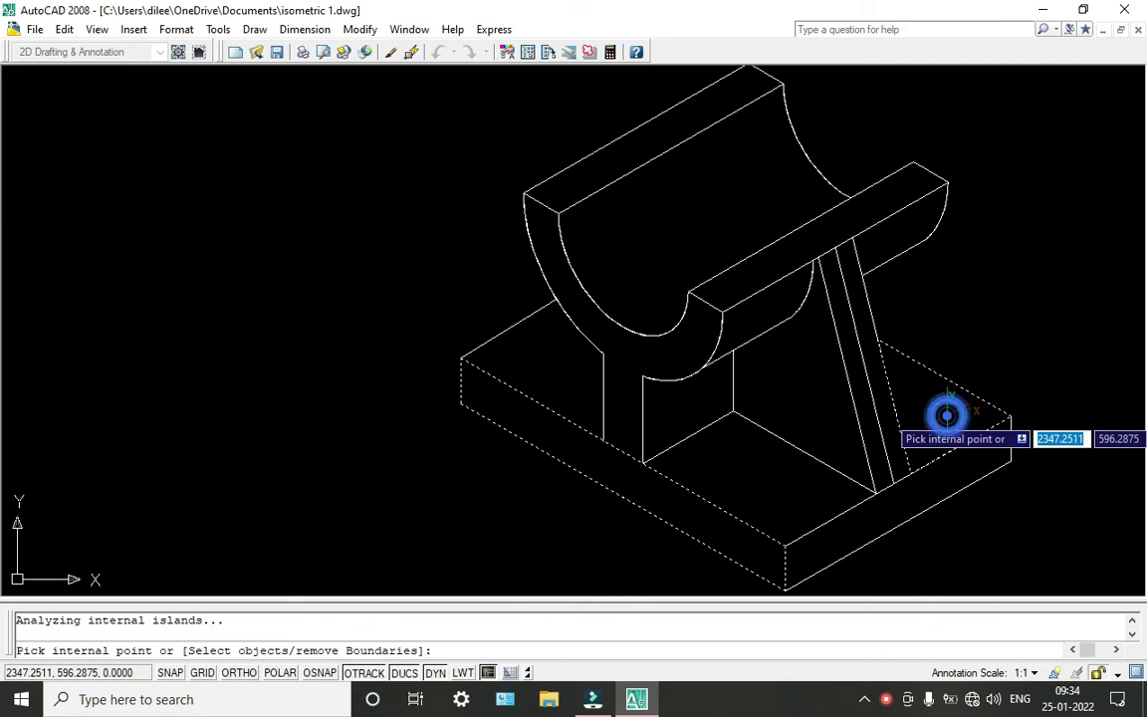
key("Return")
key("Return")
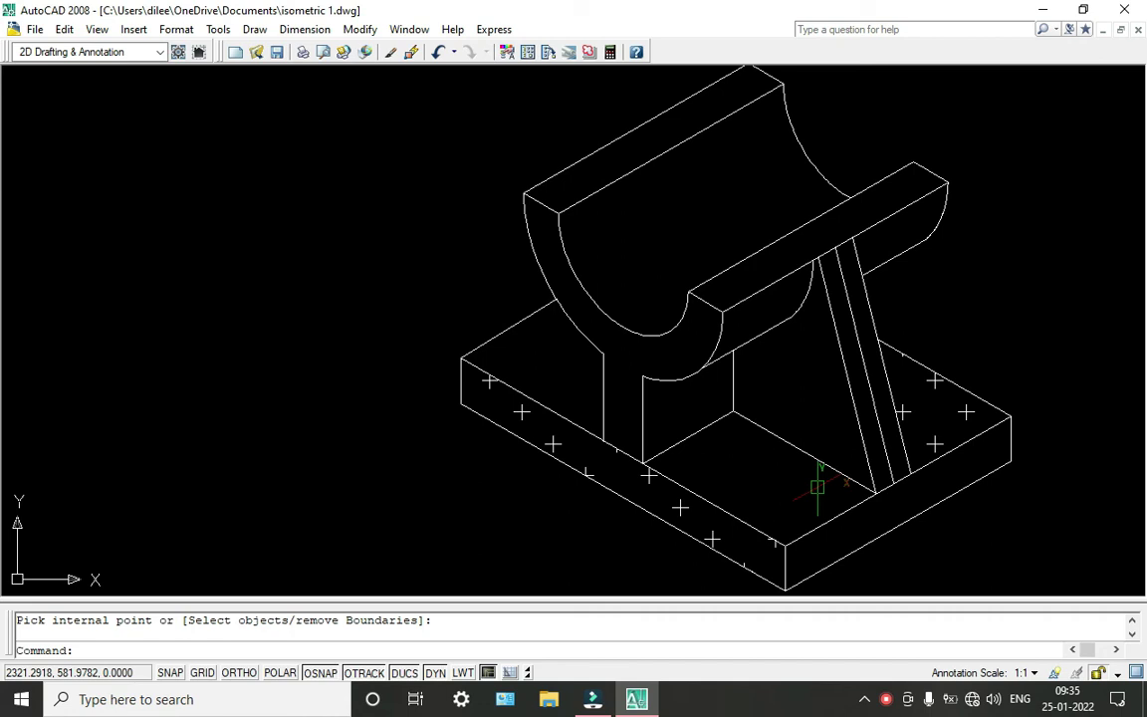
- Add the remaining base face to the CROSS hatch, then erase the extra rib line
scroll(637, 393, "down", 2)
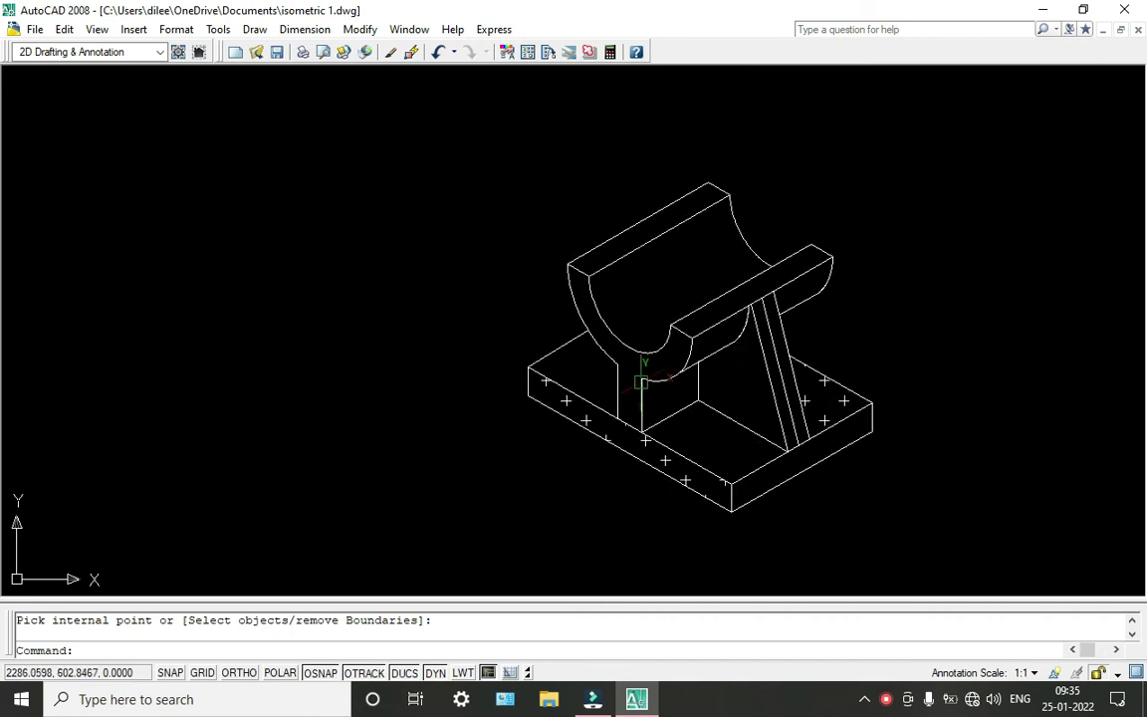
scroll(642, 381, "down", 2)
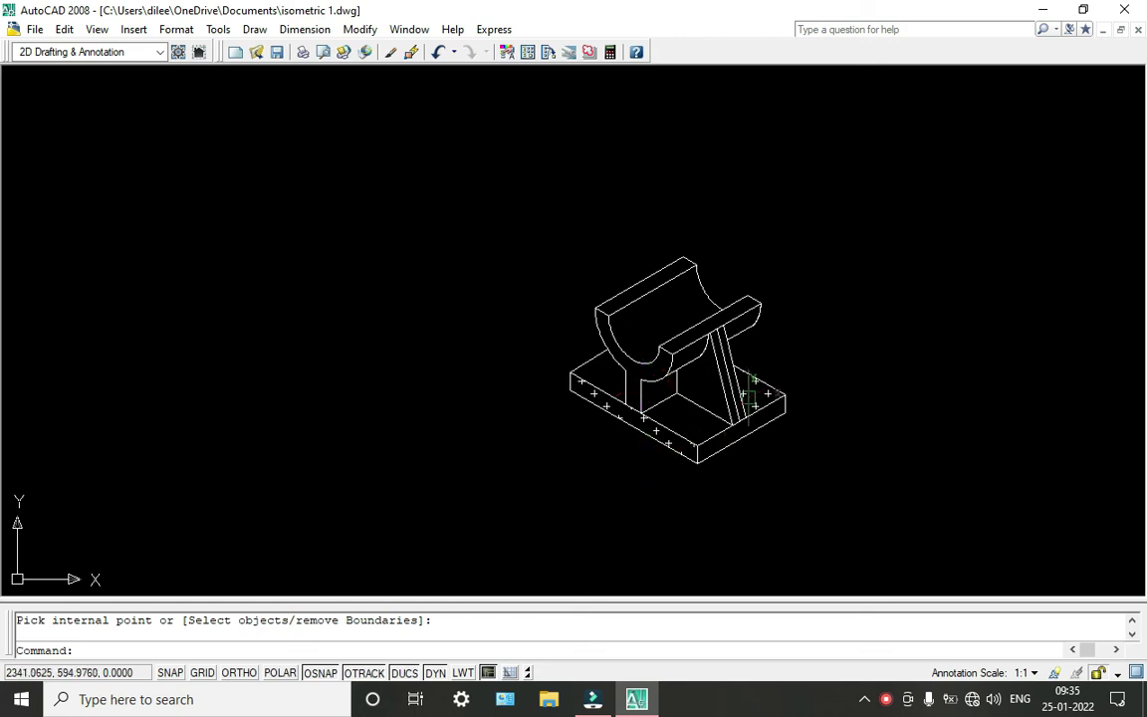
left_click(764, 366)
scroll(737, 350, "up", 4)
key("Escape")
left_click(723, 365)
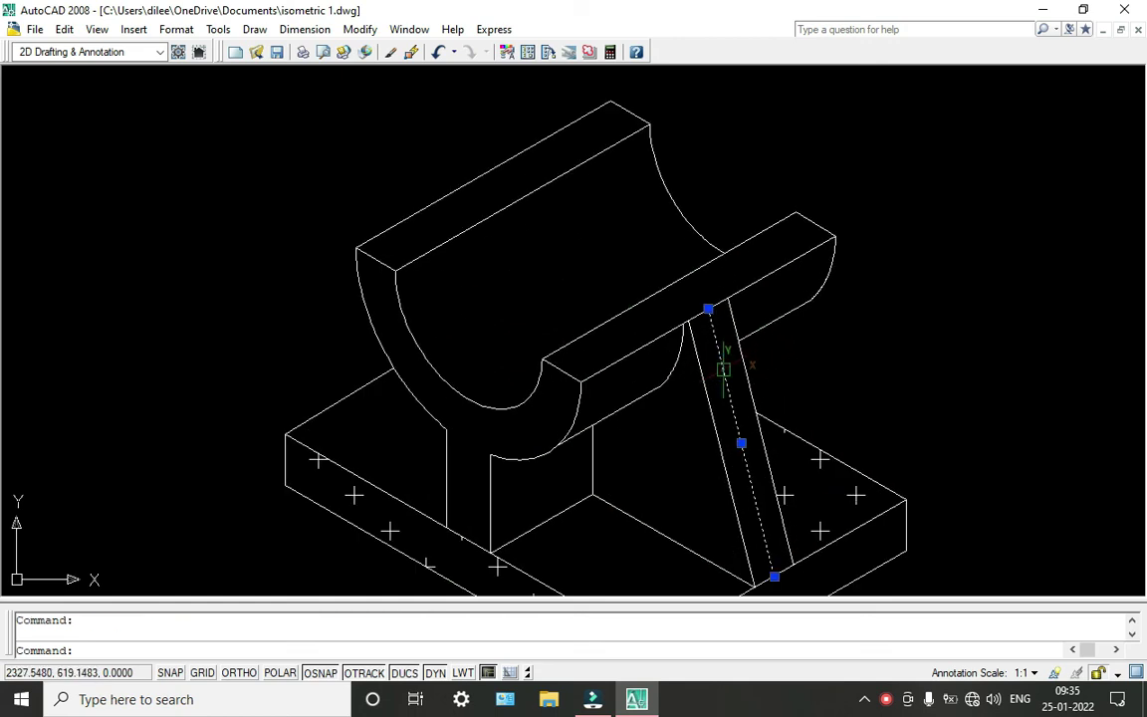
key("Delete")
- Toggle the lineweight display, clear the selection and recentre the bracket in view
scroll(746, 416, "down", 2)
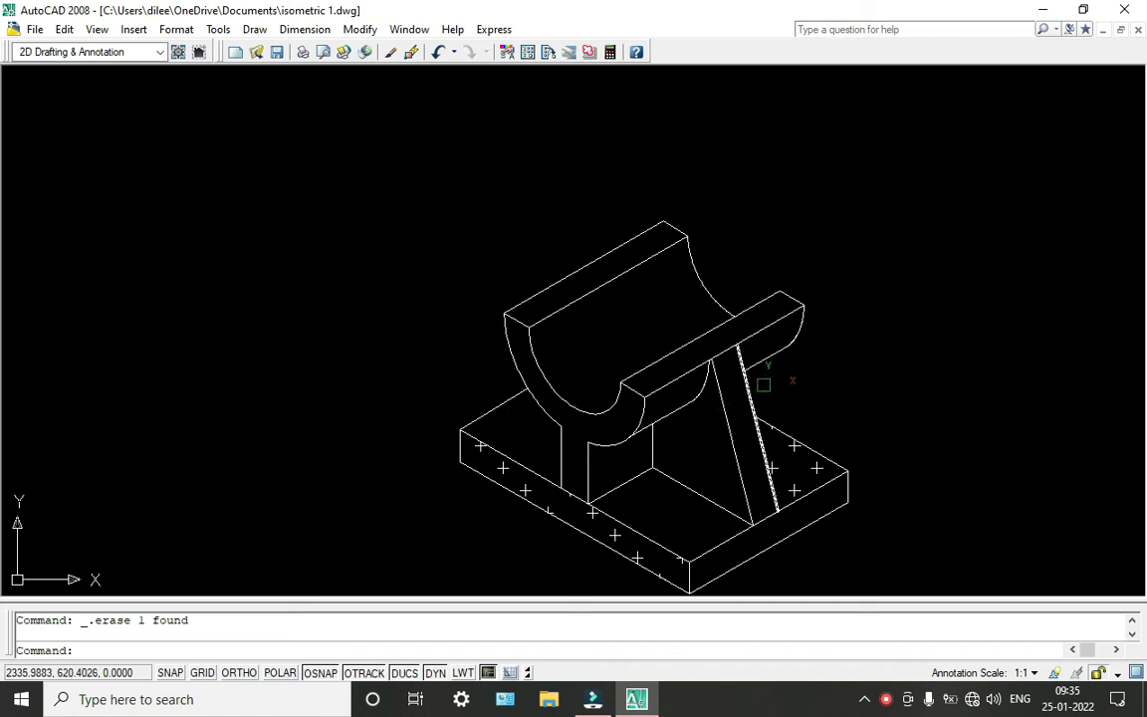
left_click(706, 331)
left_click(473, 671)
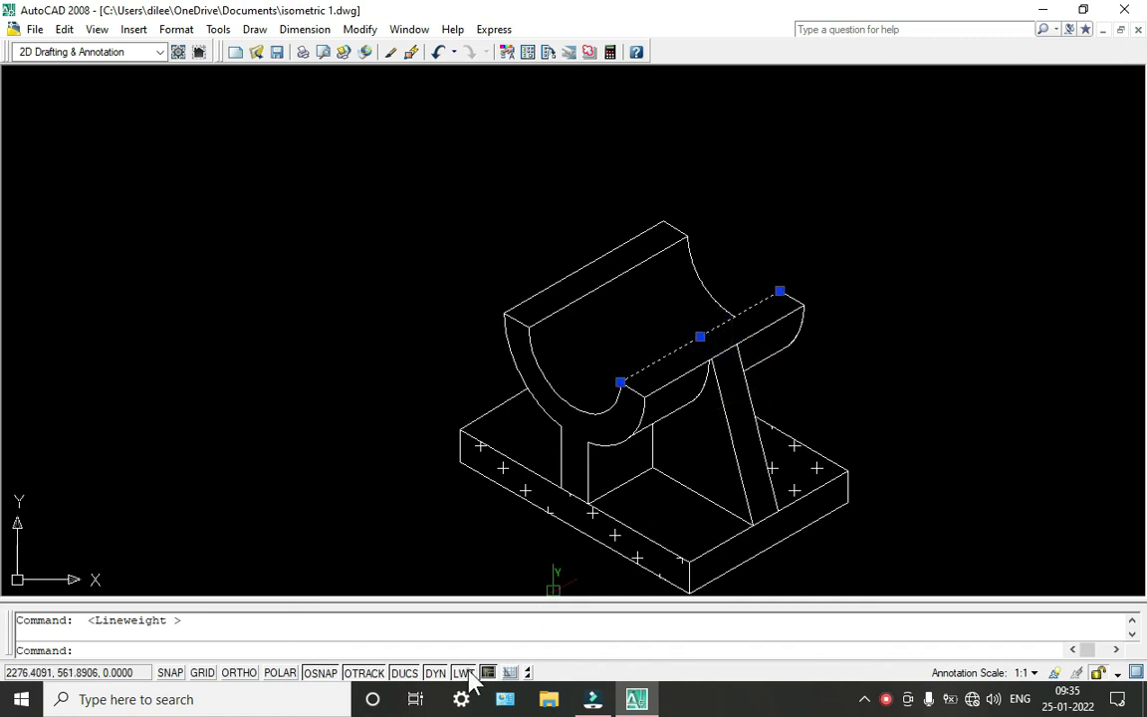
left_click(308, 398)
key("Escape")
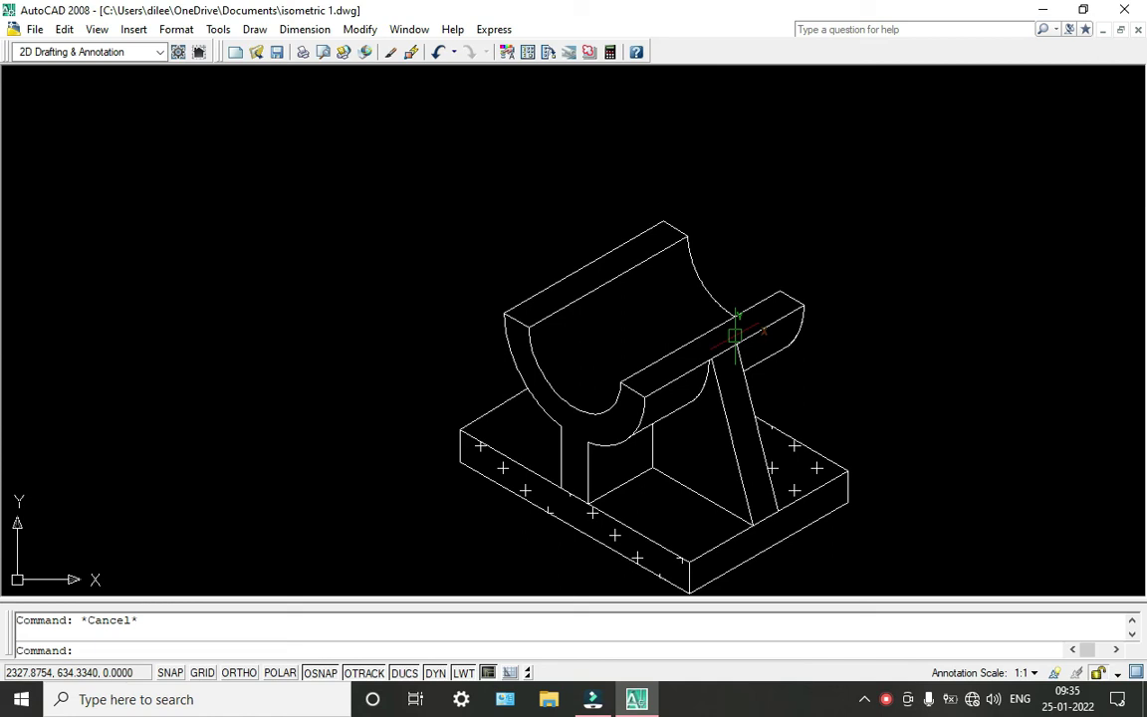
scroll(735, 334, "down", 4)
scroll(737, 319, "up", 5)
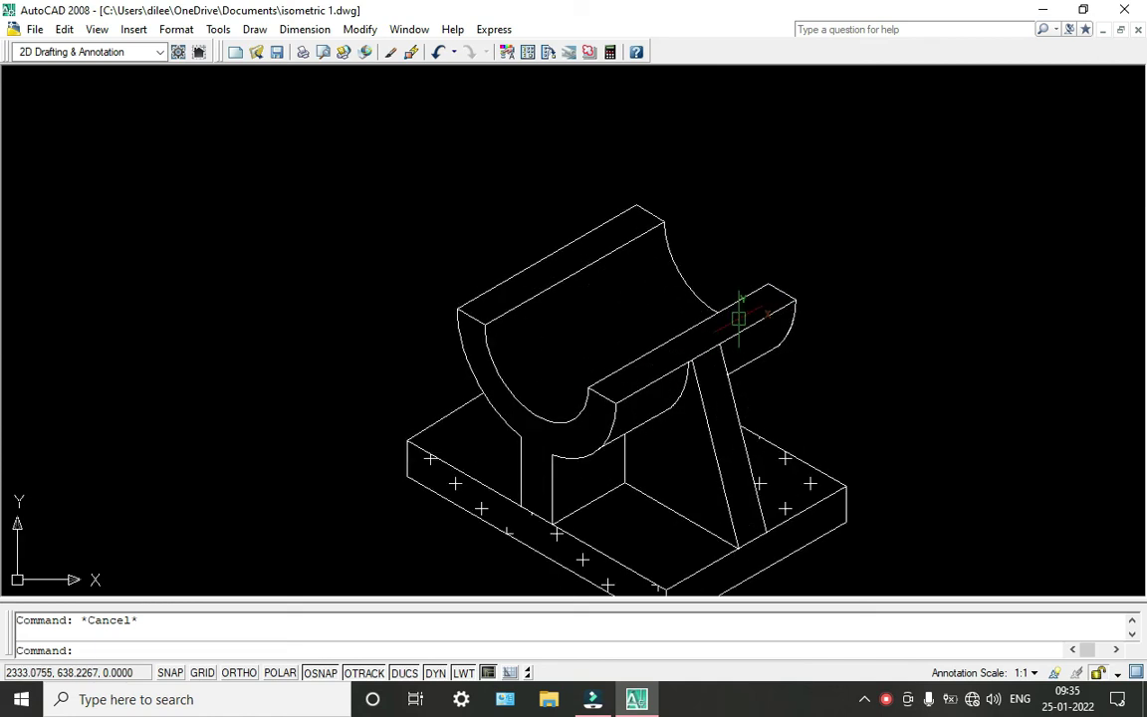
middle_click_drag(700, 361, 646, 249)
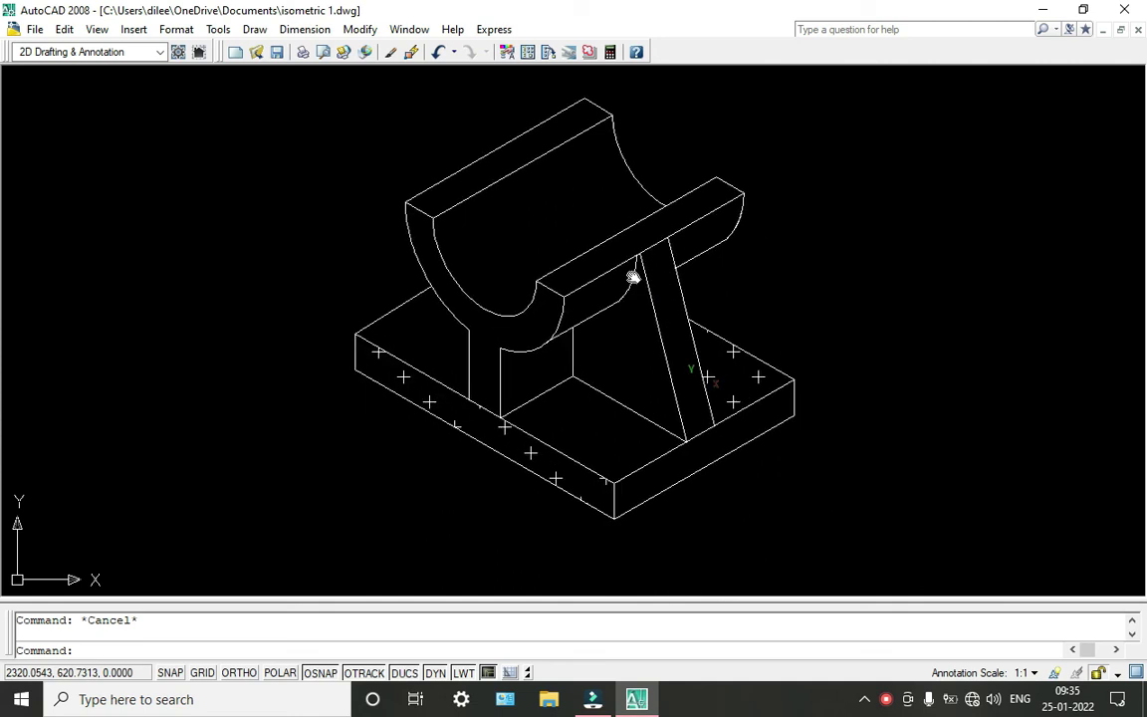
- Dimension the base slab's front edge with an aligned 75 dimension, discarding a linear attempt
left_click(304, 29)
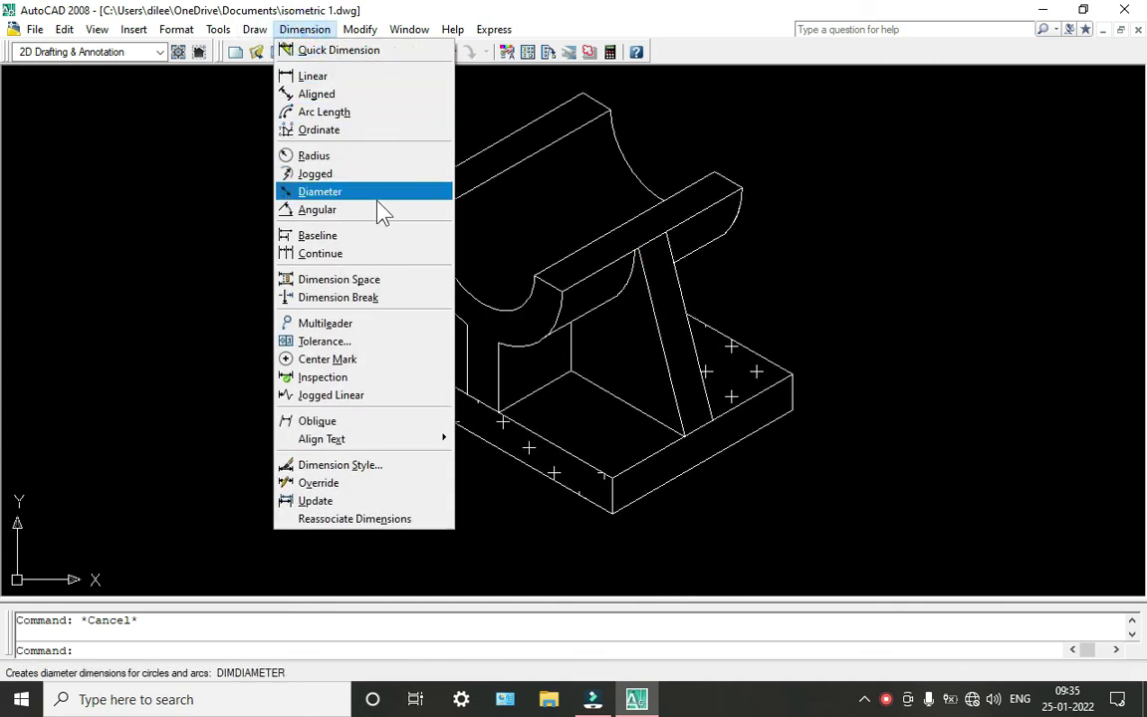
left_click(332, 80)
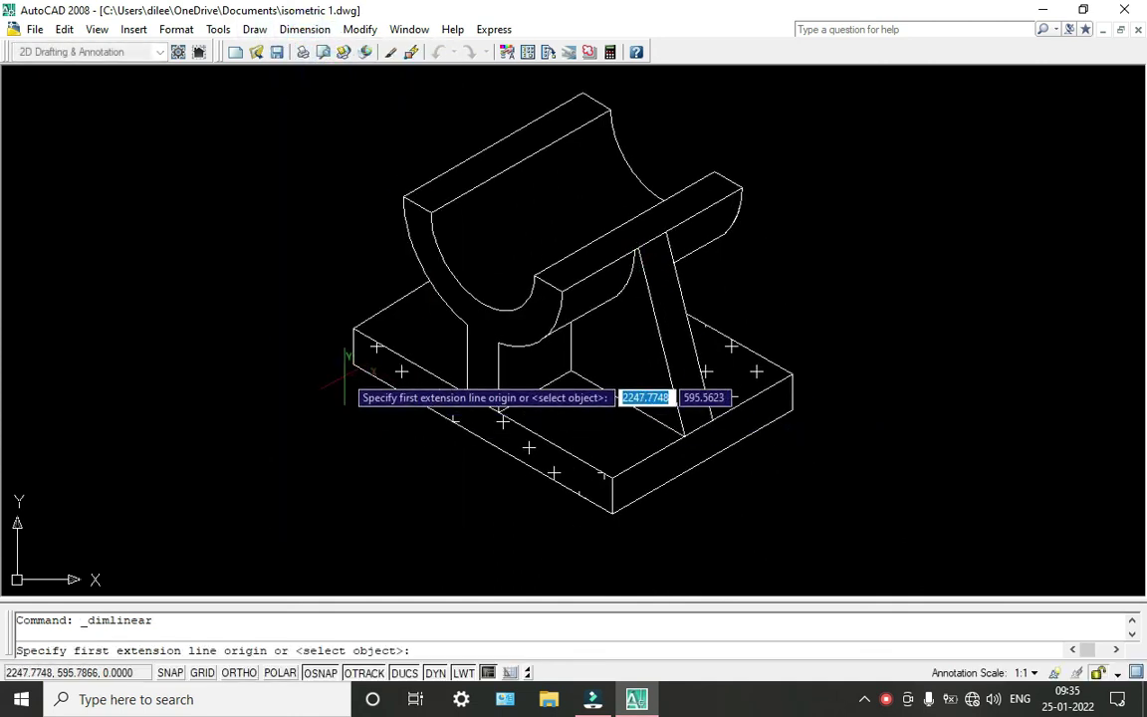
left_click(353, 360)
left_click(612, 511)
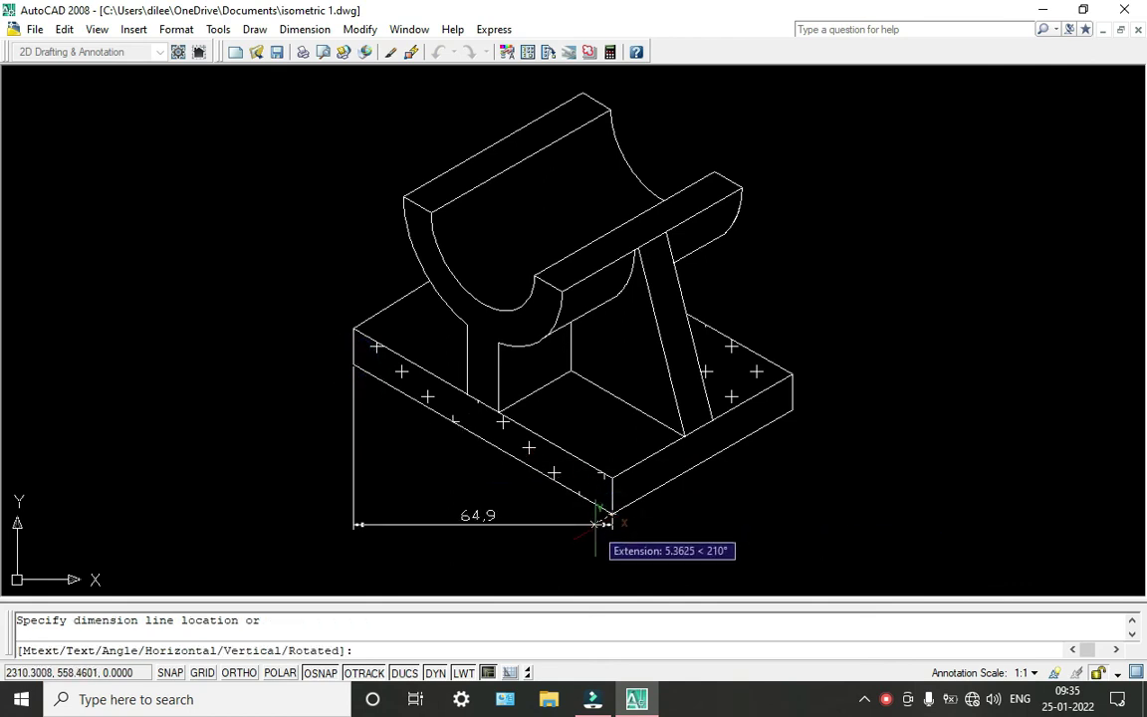
key("Escape")
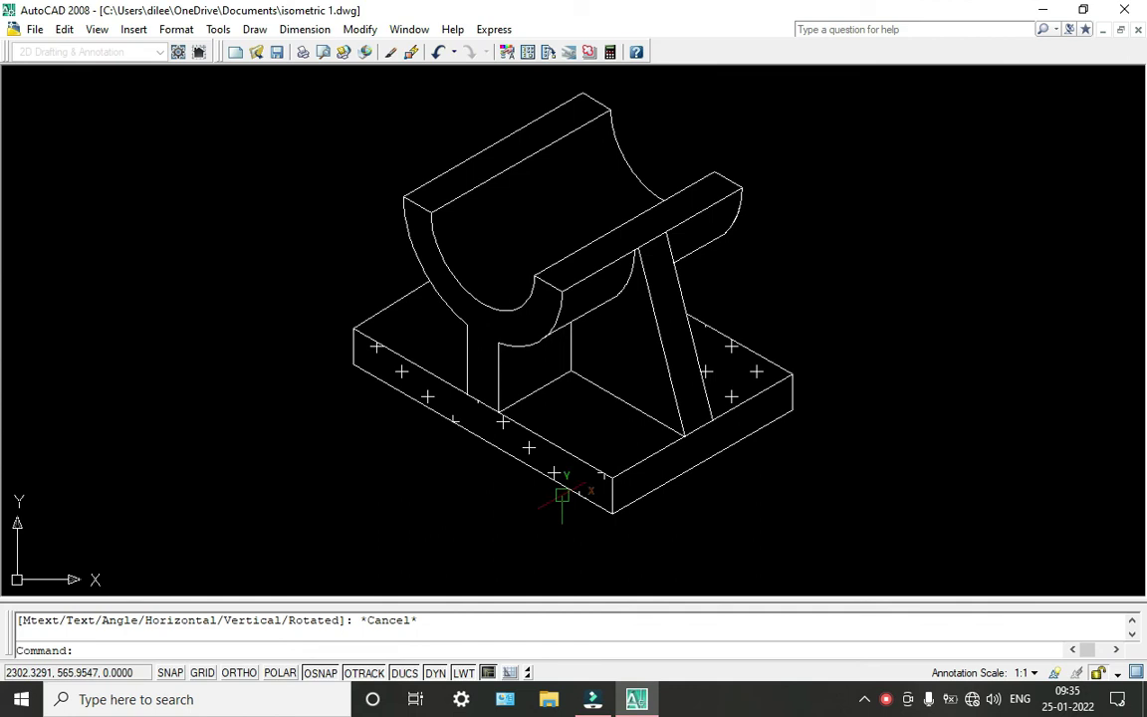
left_click(304, 29)
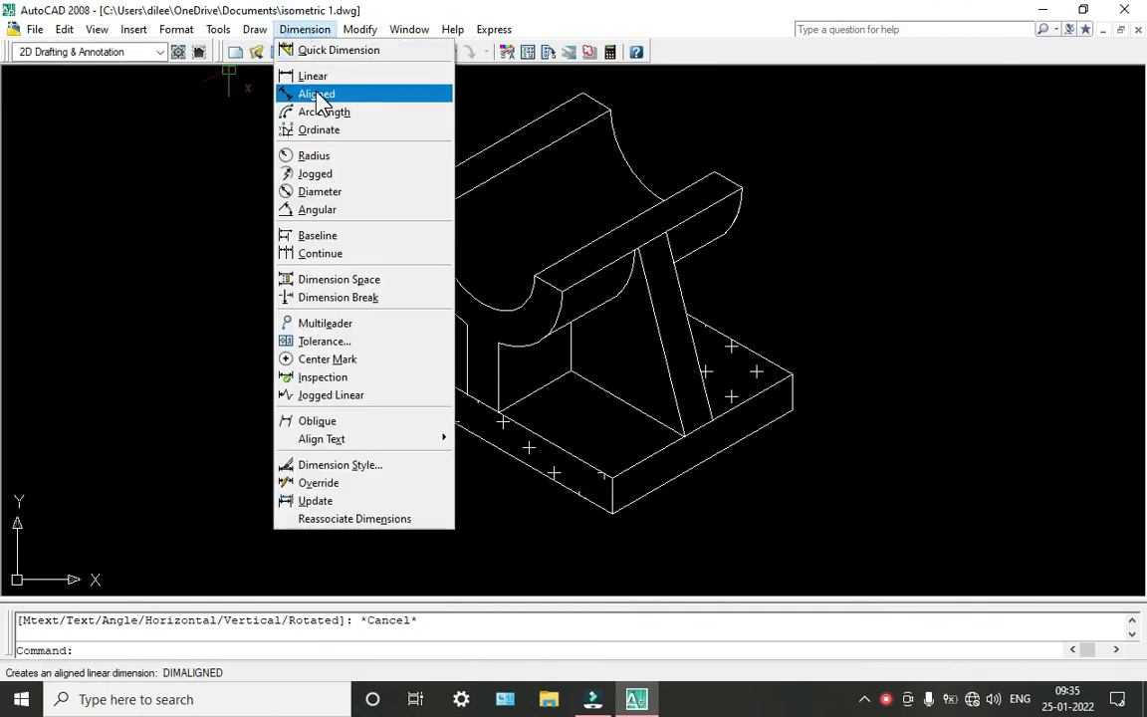
left_click(317, 95)
left_click(353, 365)
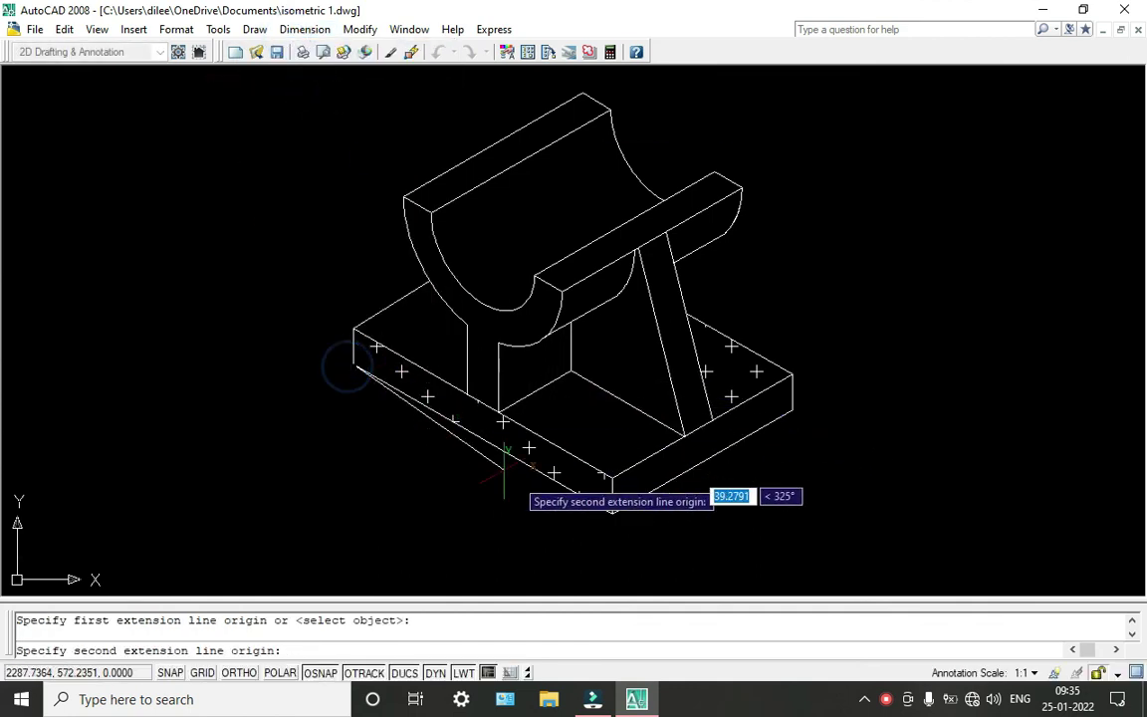
left_click(611, 512)
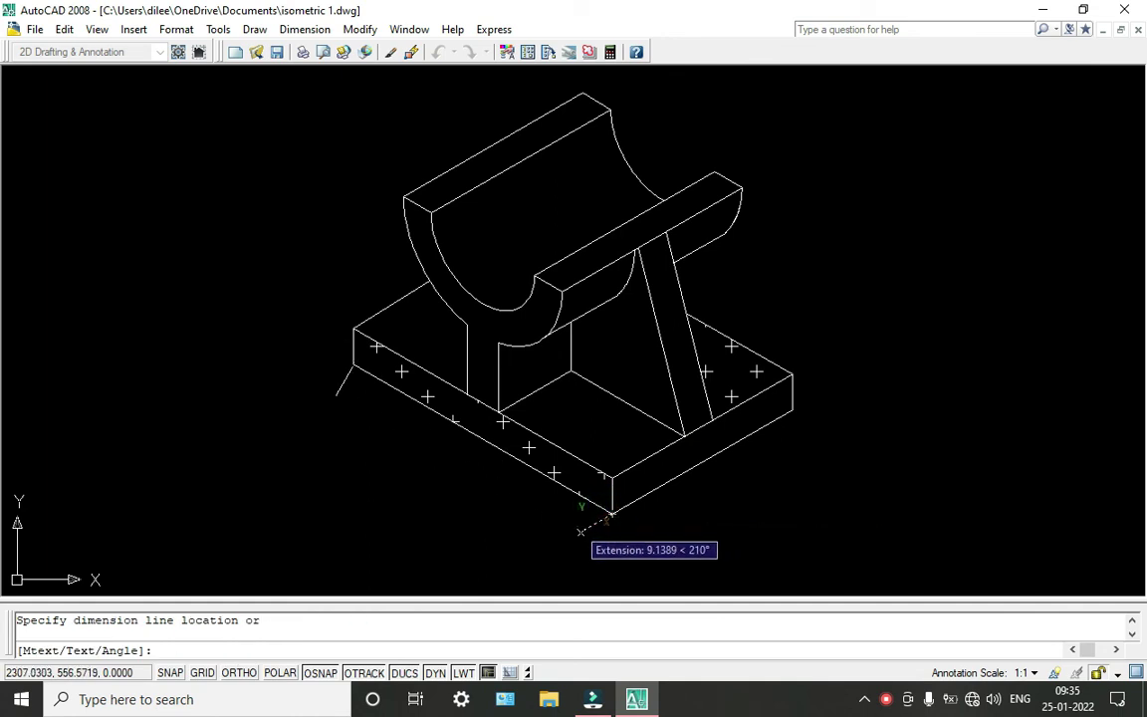
left_click(586, 534)
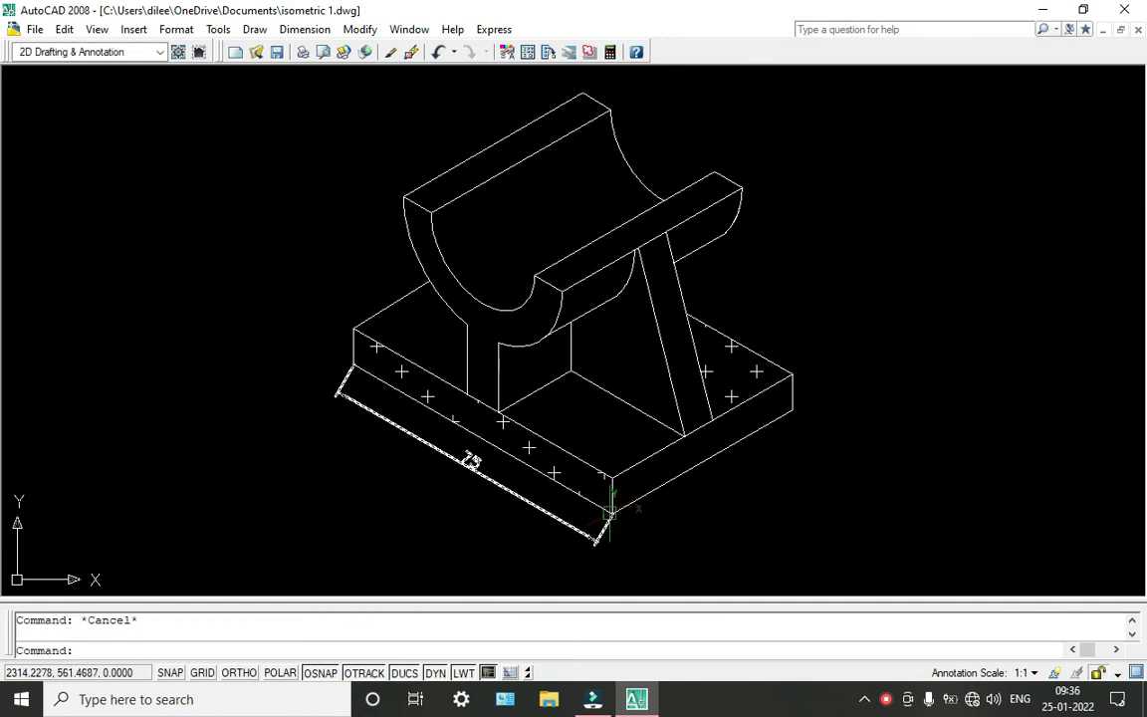
- Add the aligned 52 dimension along the base slab's right edge
key("Return")
left_click(610, 512)
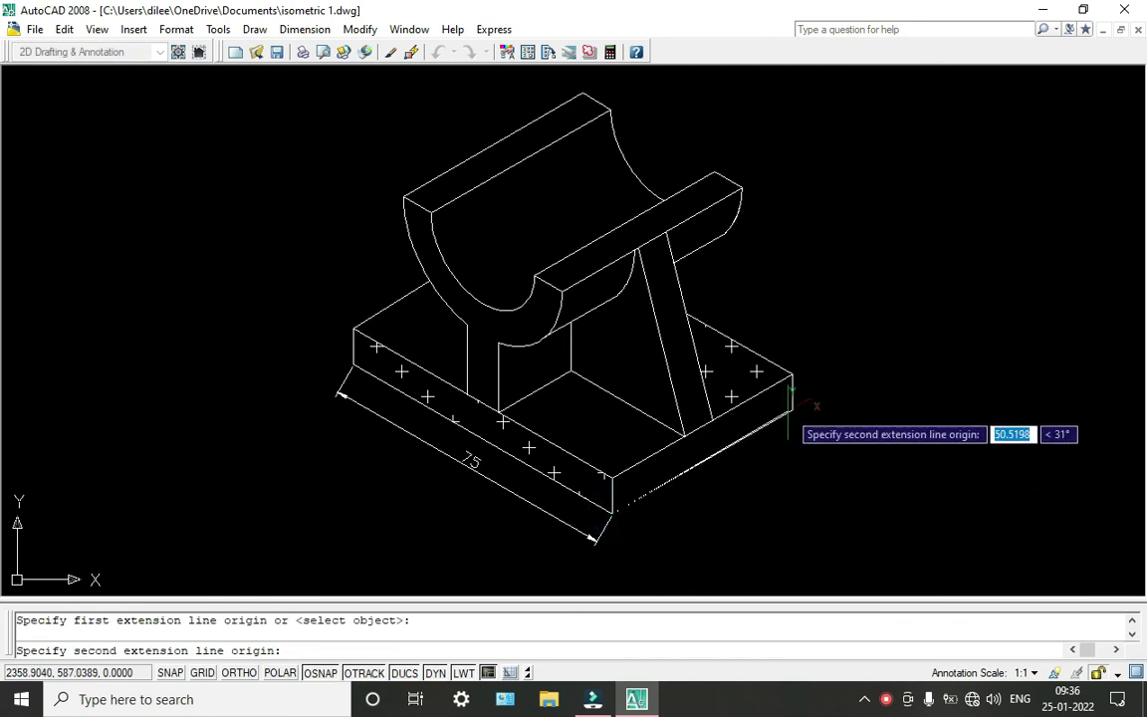
left_click(810, 408)
left_click(802, 434)
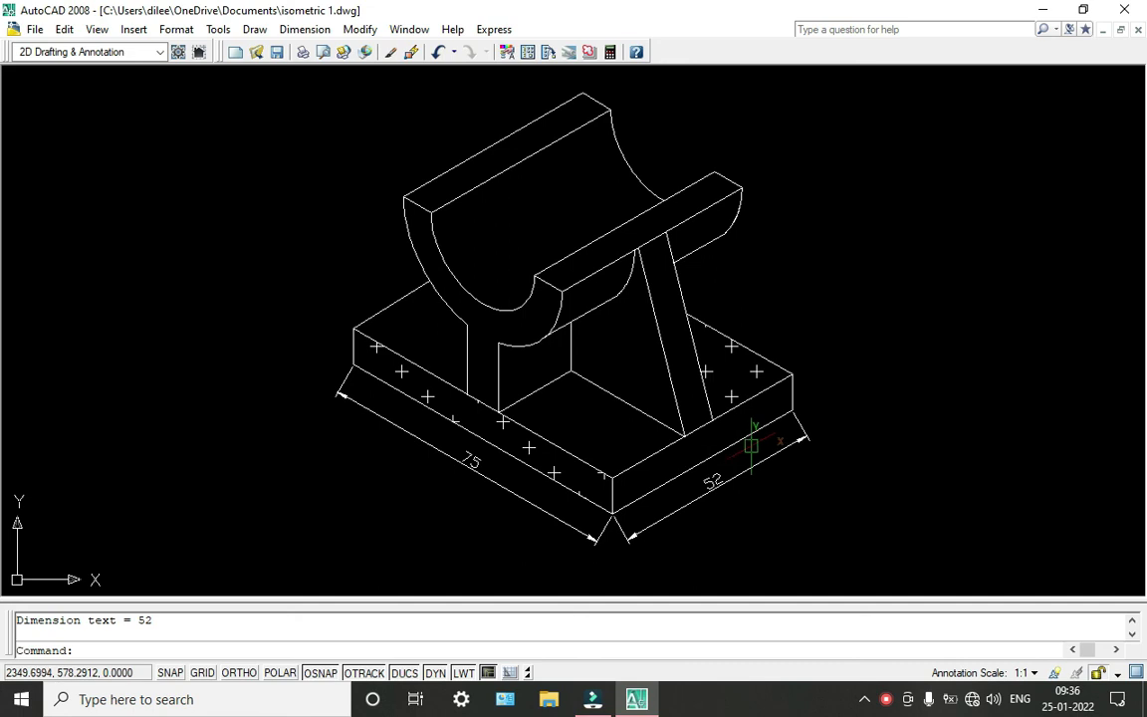
- Dimension the cradle wall thickness at its top corner as 8.05
scroll(413, 207, "up", 1)
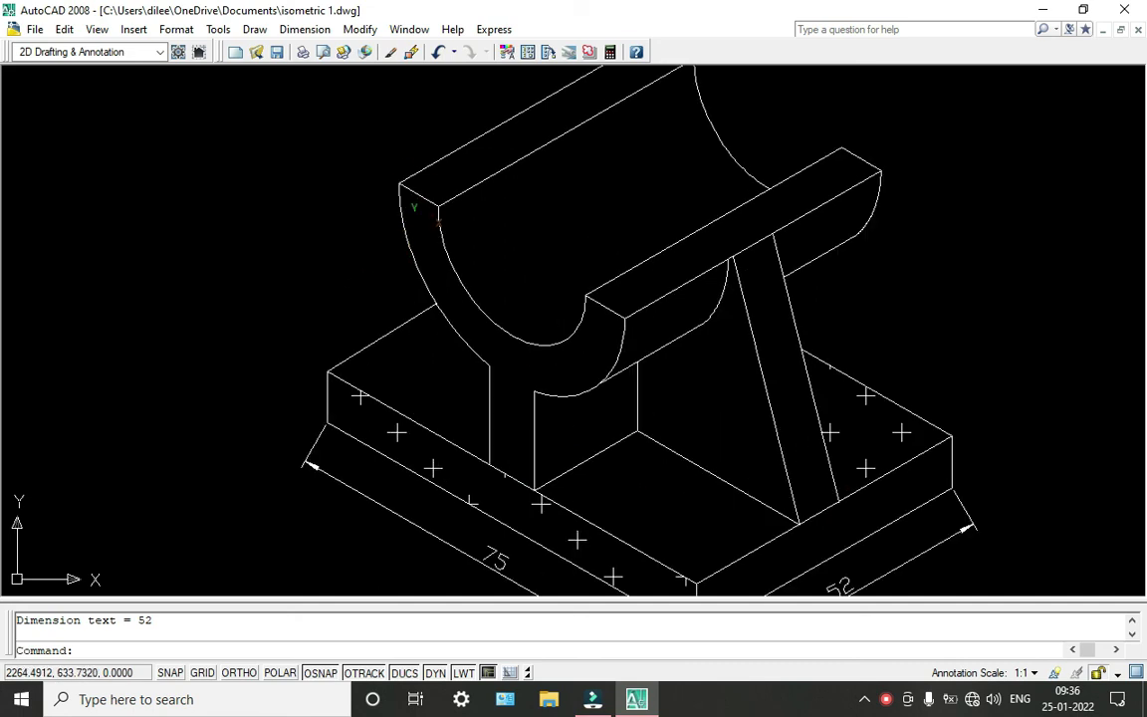
scroll(402, 181, "up", 3)
key("Return")
key("Return")
scroll(324, 409, "down", 1)
middle_click_drag(637, 189, 707, 356)
key("Return")
key("Return")
left_click(772, 321)
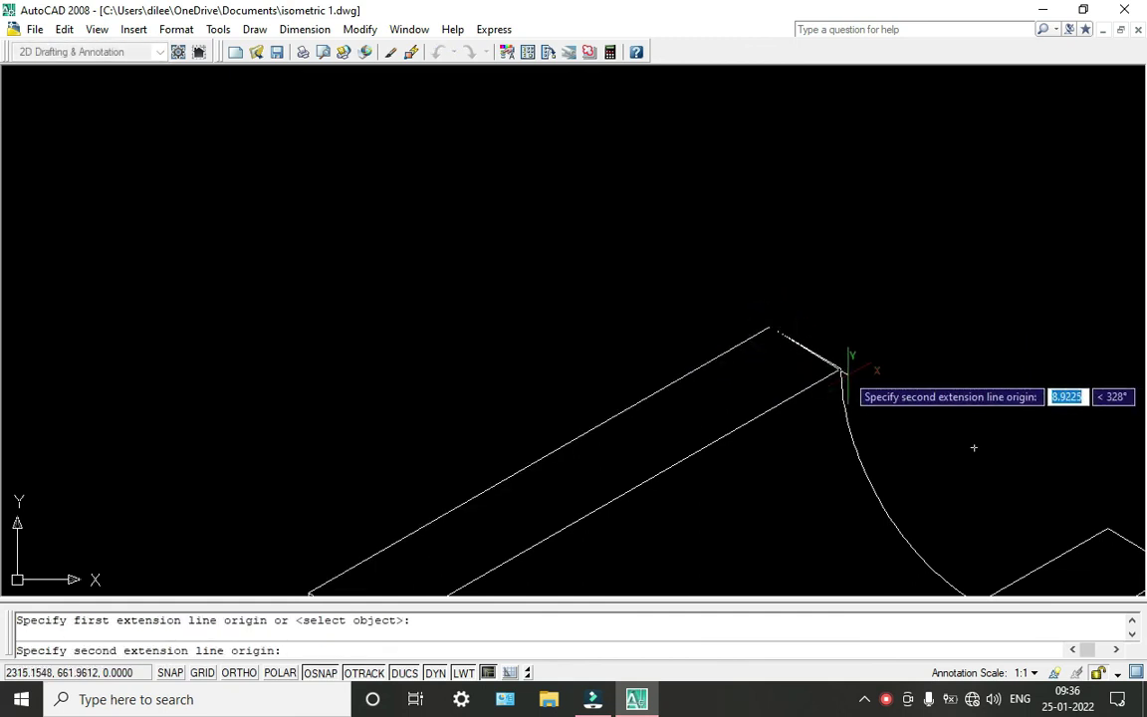
left_click(841, 368)
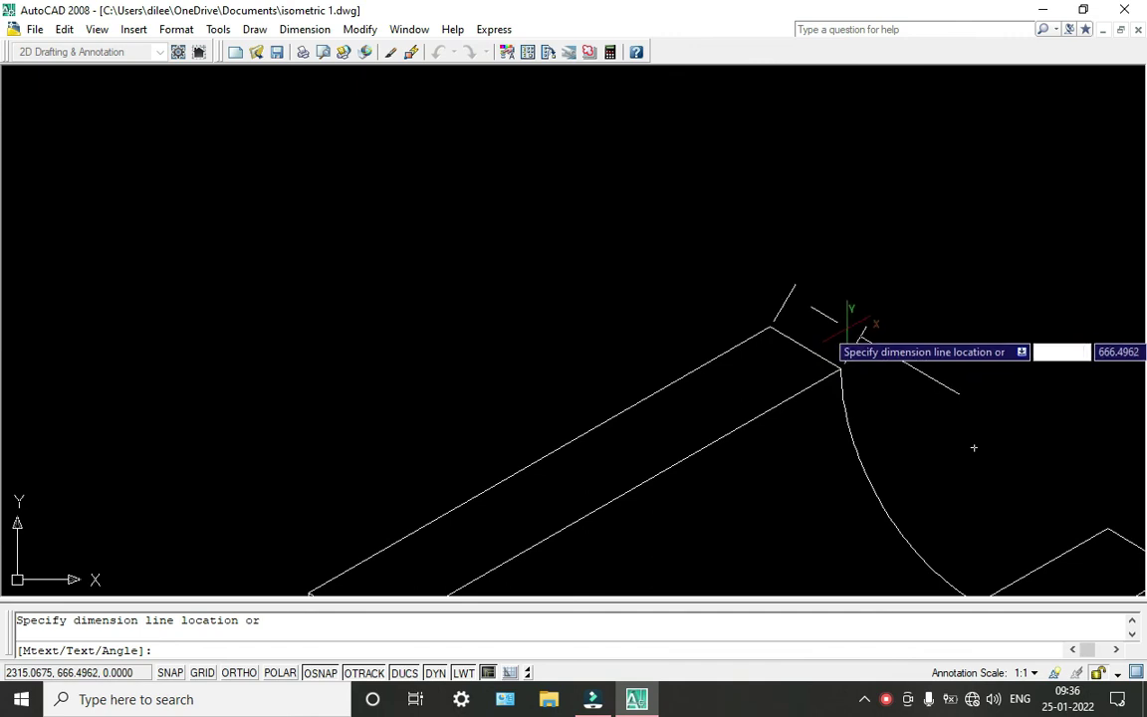
left_click(844, 328)
- Add aligned dimensions 30.19 and 46.42 across the cradle opening
scroll(846, 333, "down", 2)
scroll(768, 309, "down", 2)
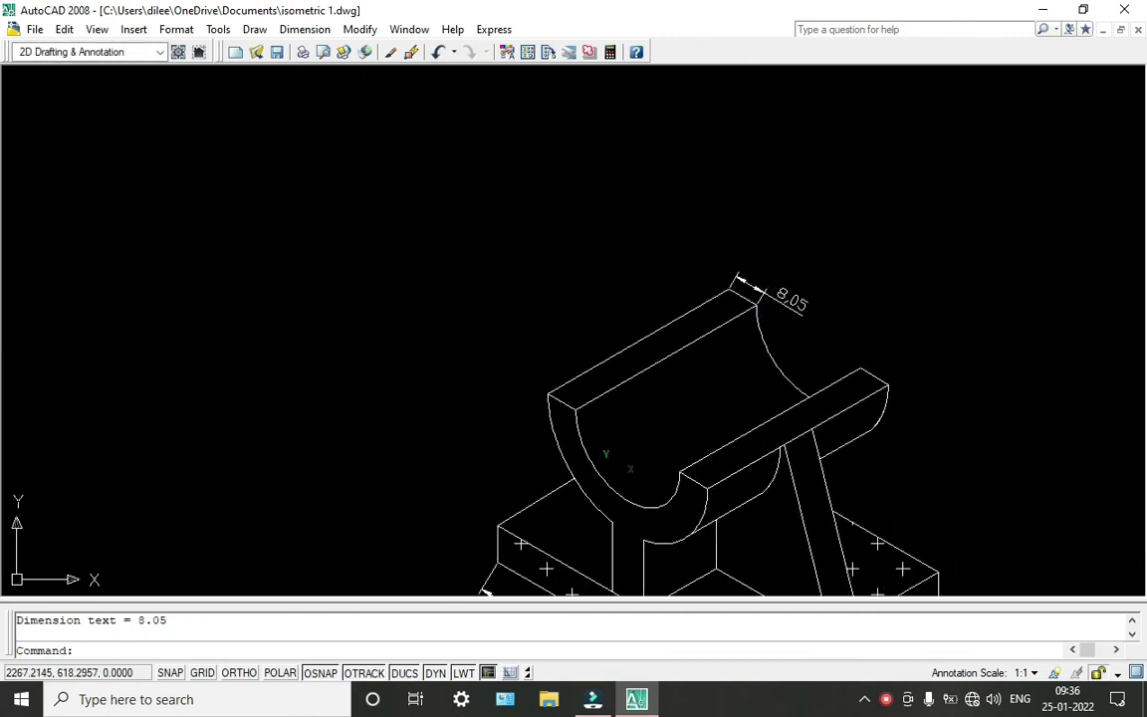
middle_click_drag(588, 469, 611, 341)
key("Return")
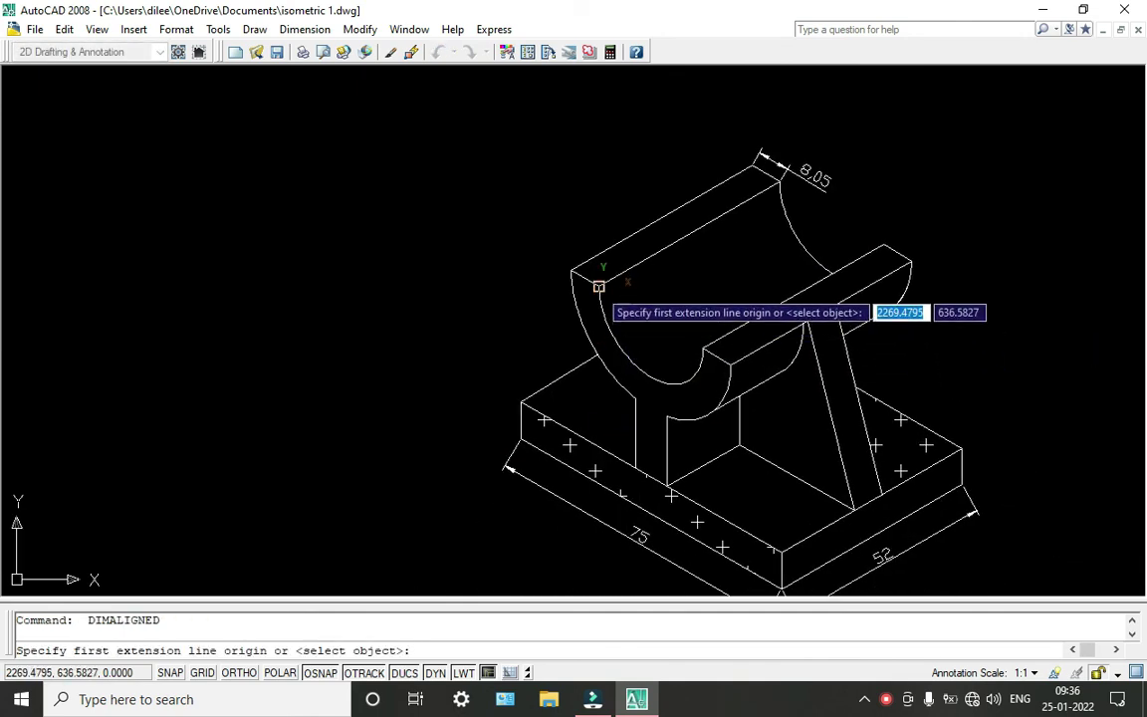
left_click(597, 285)
left_click(702, 347)
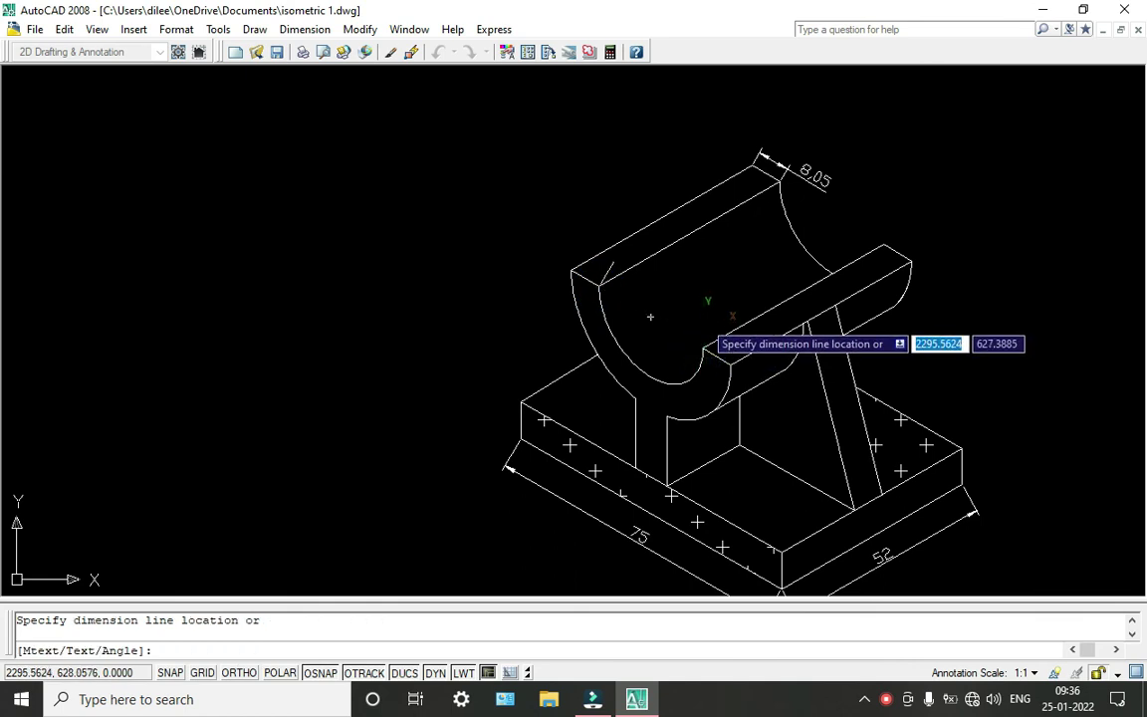
left_click(709, 323)
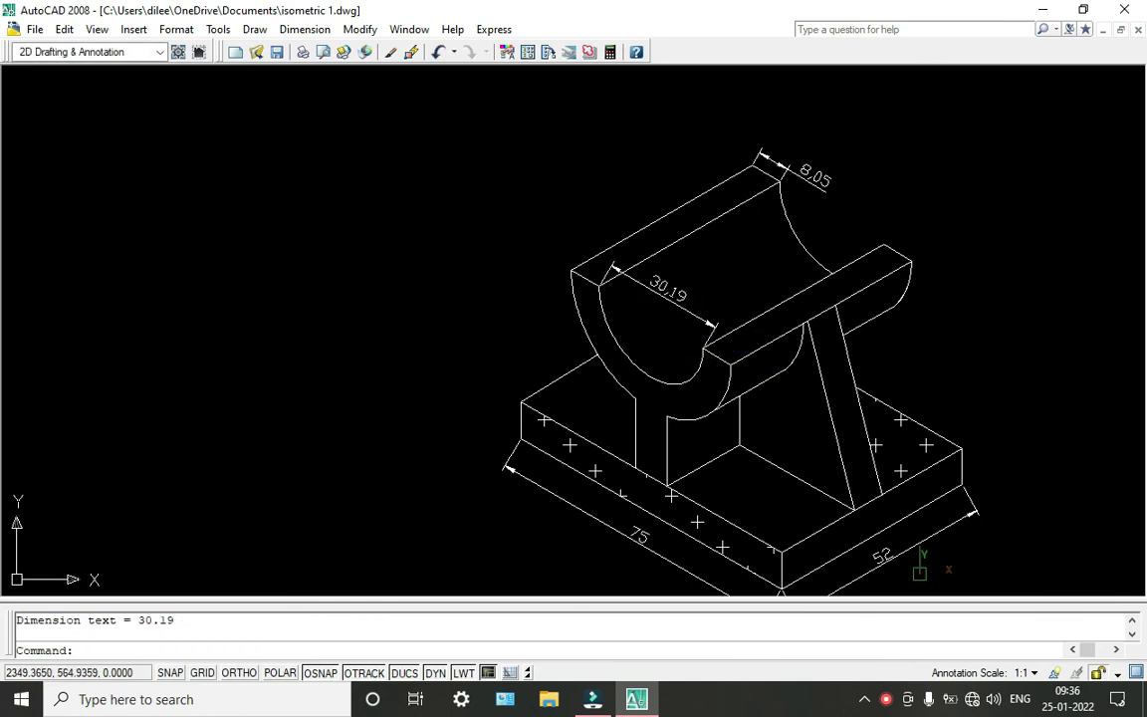
key("Return")
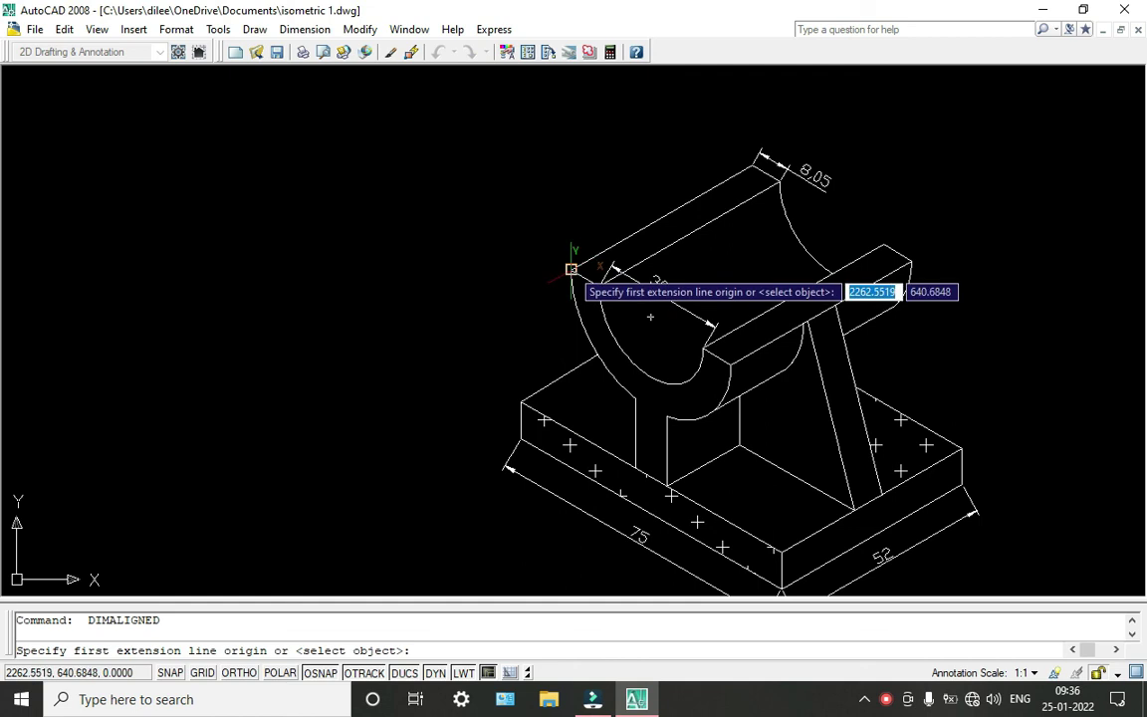
left_click(570, 269)
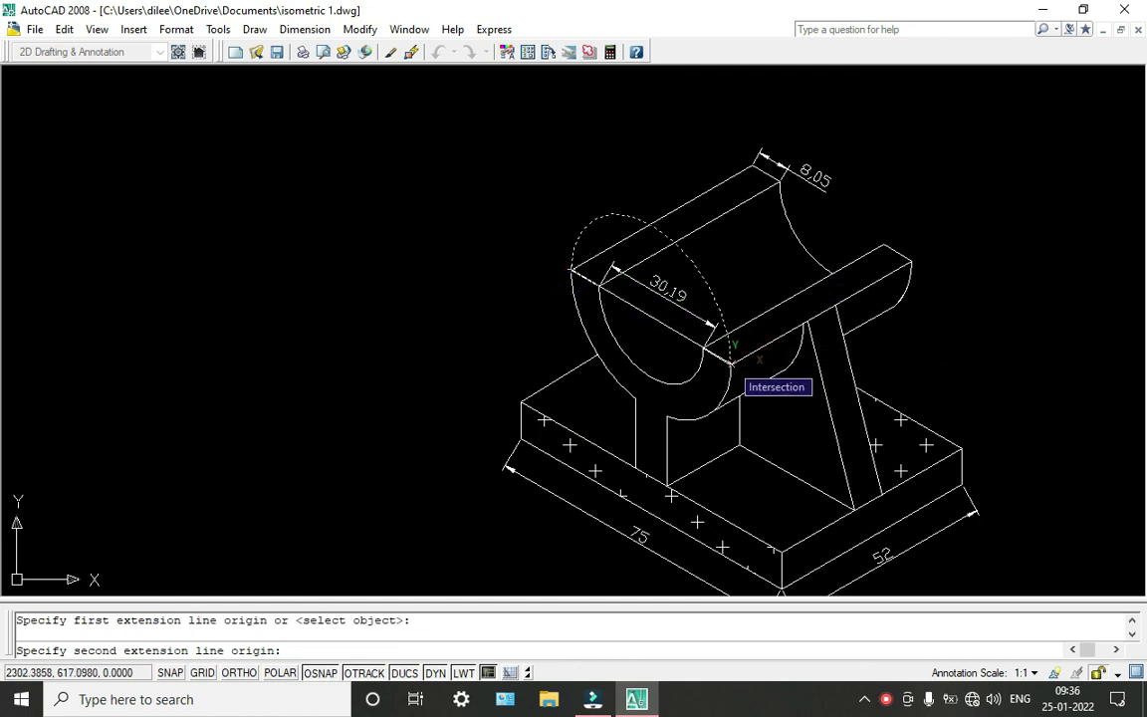
left_click(732, 363)
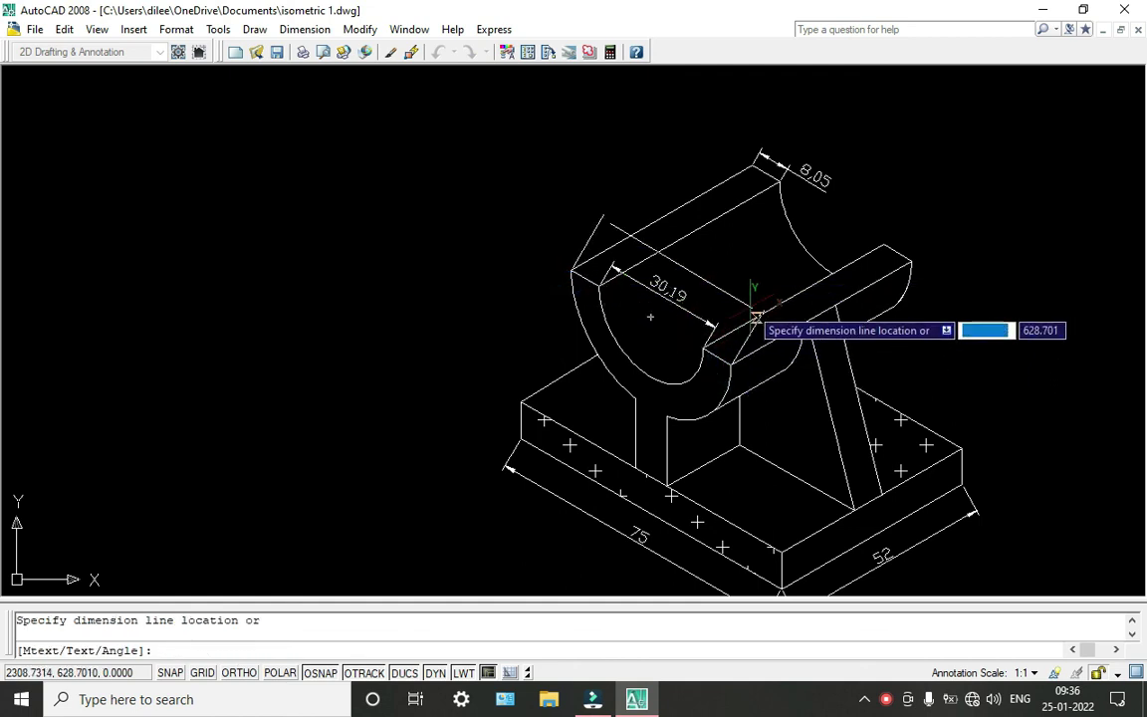
left_click(755, 315)
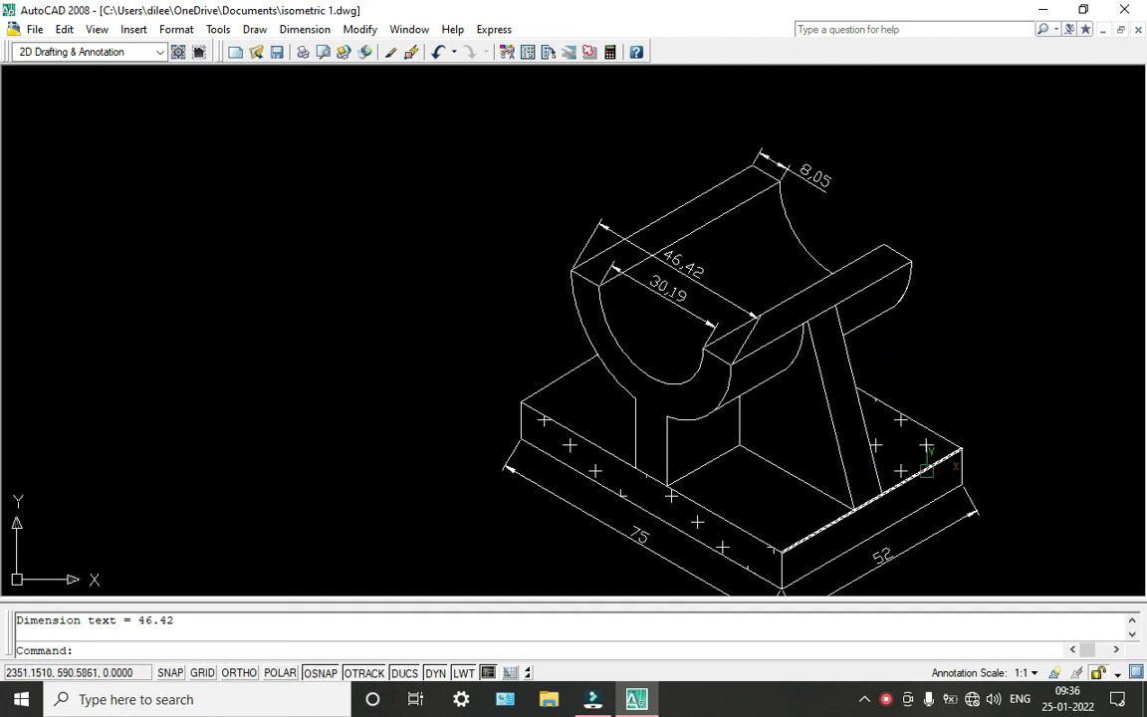
- Dimension the rib base as 8 and the web thickness as 8.57
middle_click_drag(938, 500, 877, 420)
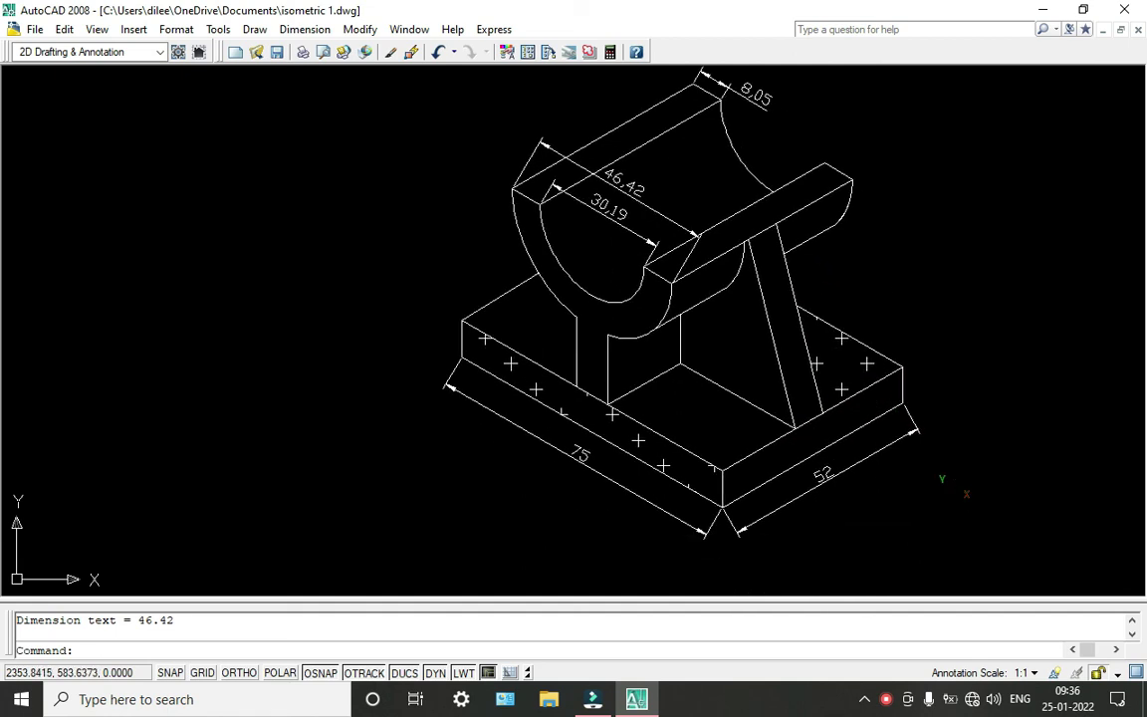
key("Return")
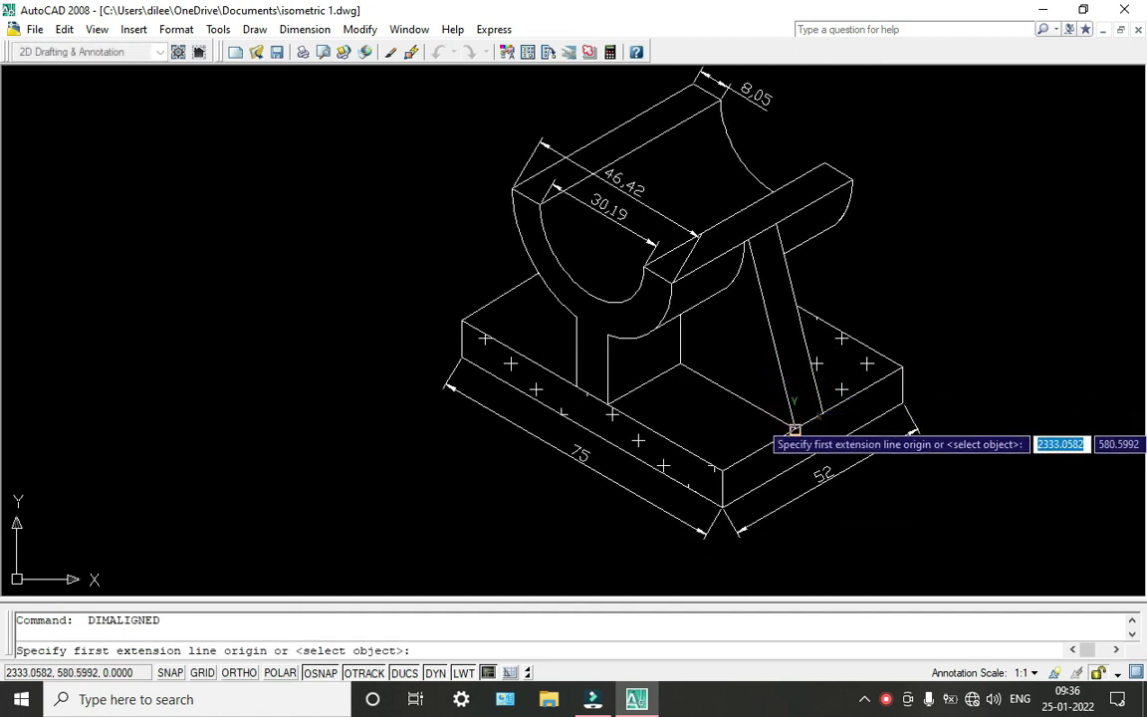
left_click(791, 423)
left_click(821, 410)
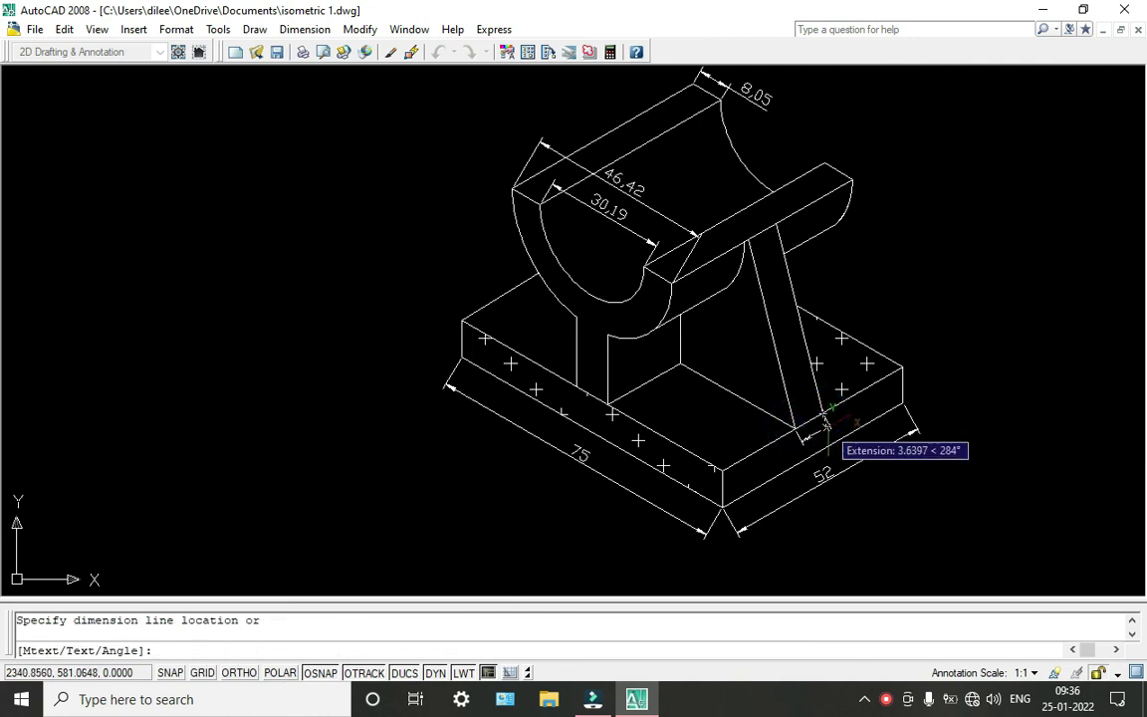
left_click(830, 430)
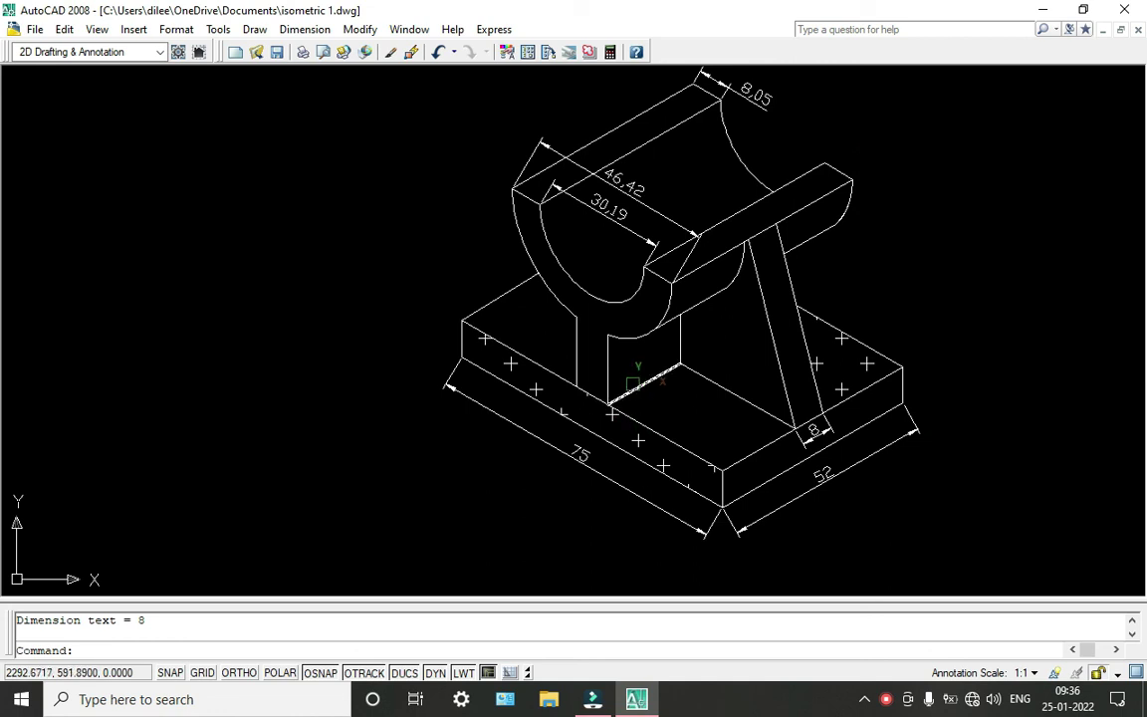
key("Return")
left_click(570, 332)
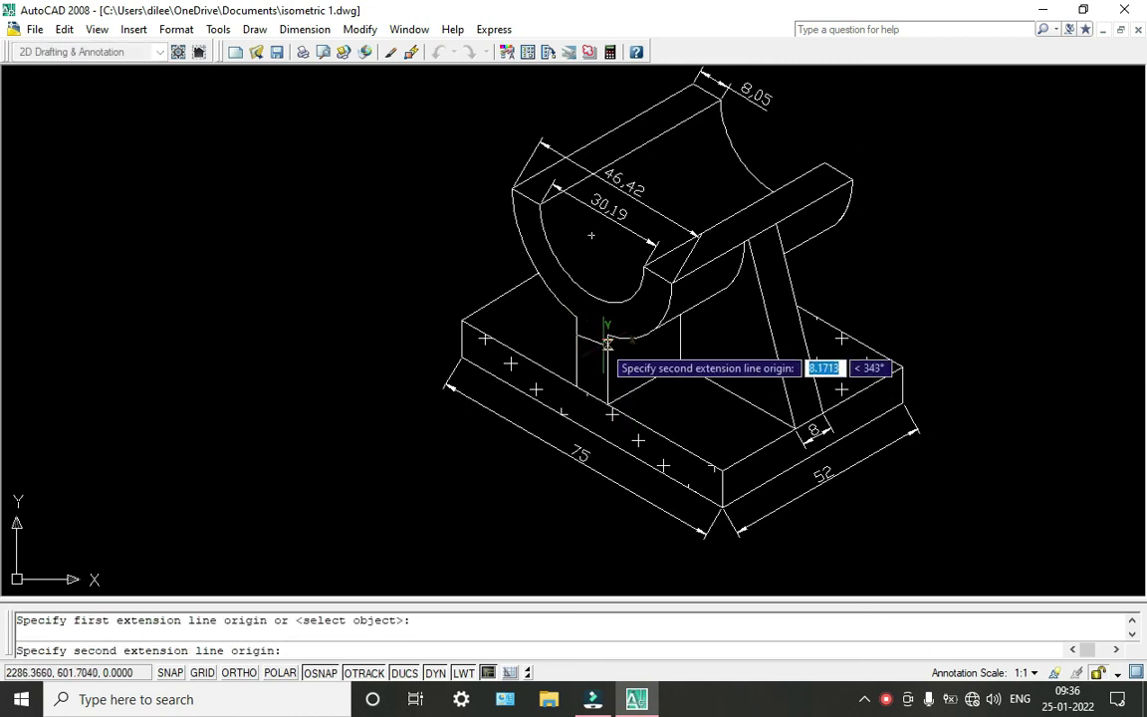
left_click(607, 342)
left_click(609, 345)
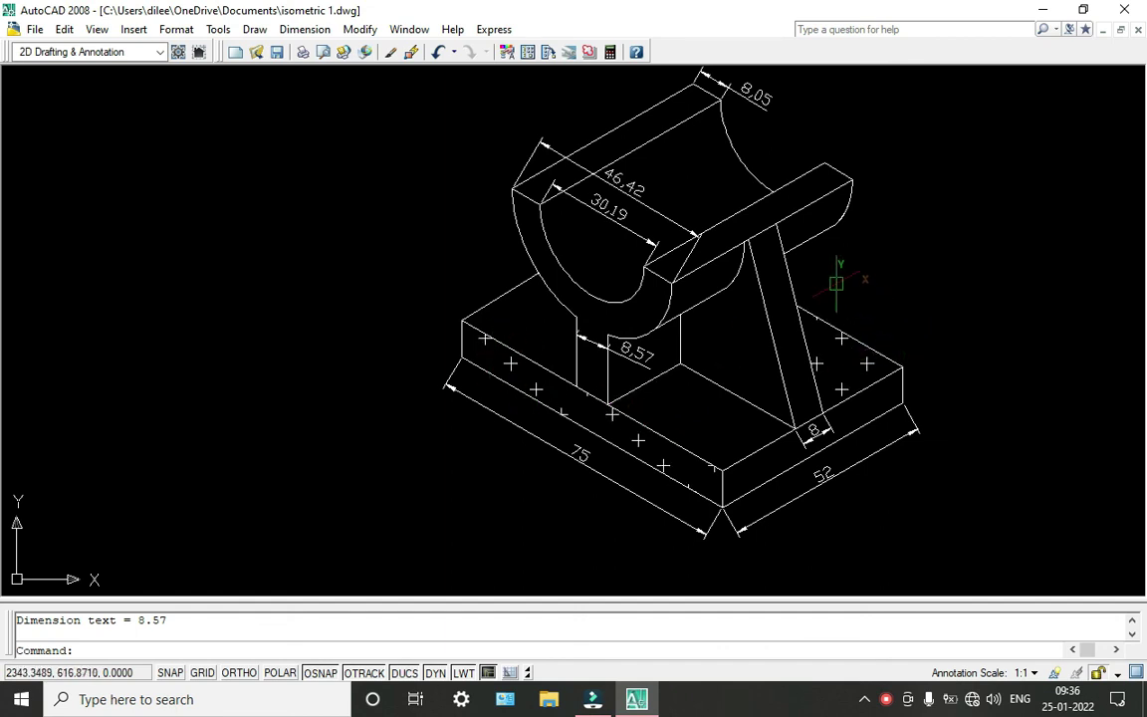
- Add the aligned 48.66 dimension along the inclined strut
key("Return")
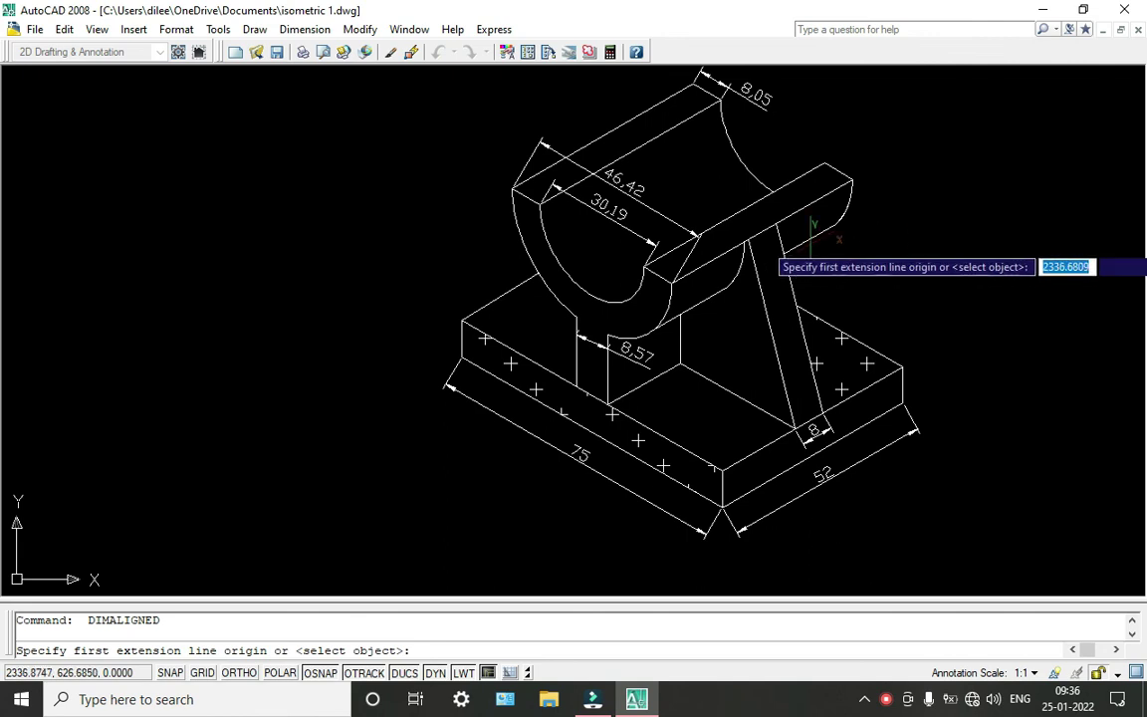
left_click(775, 223)
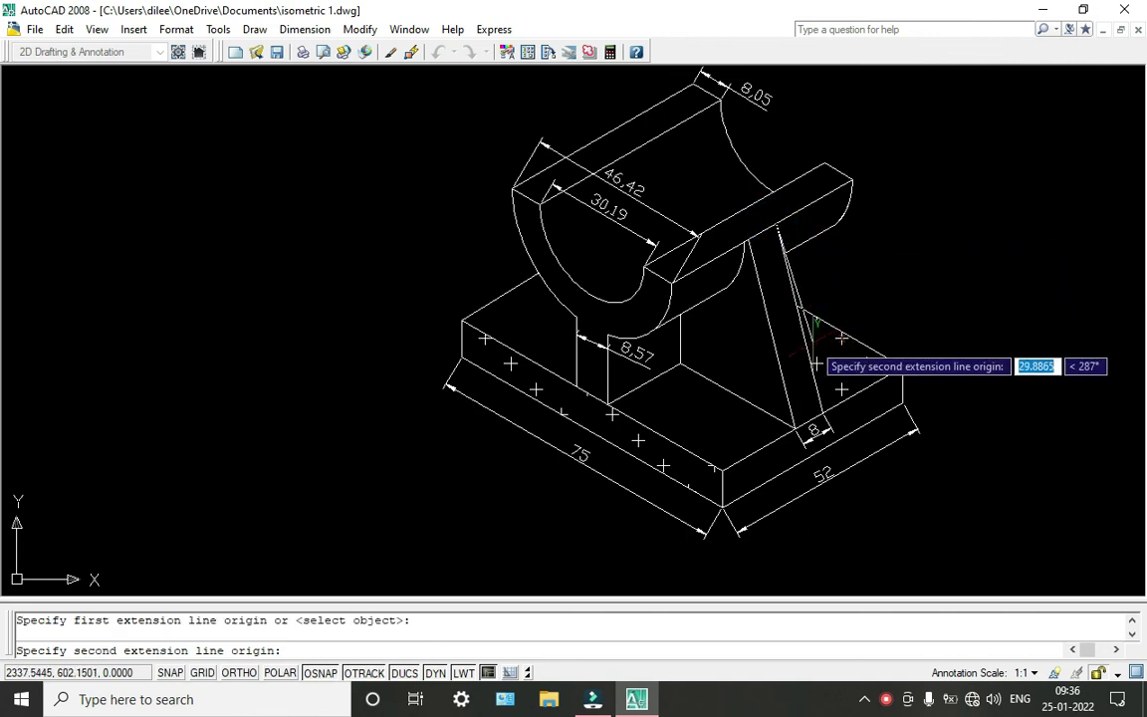
left_click(822, 413)
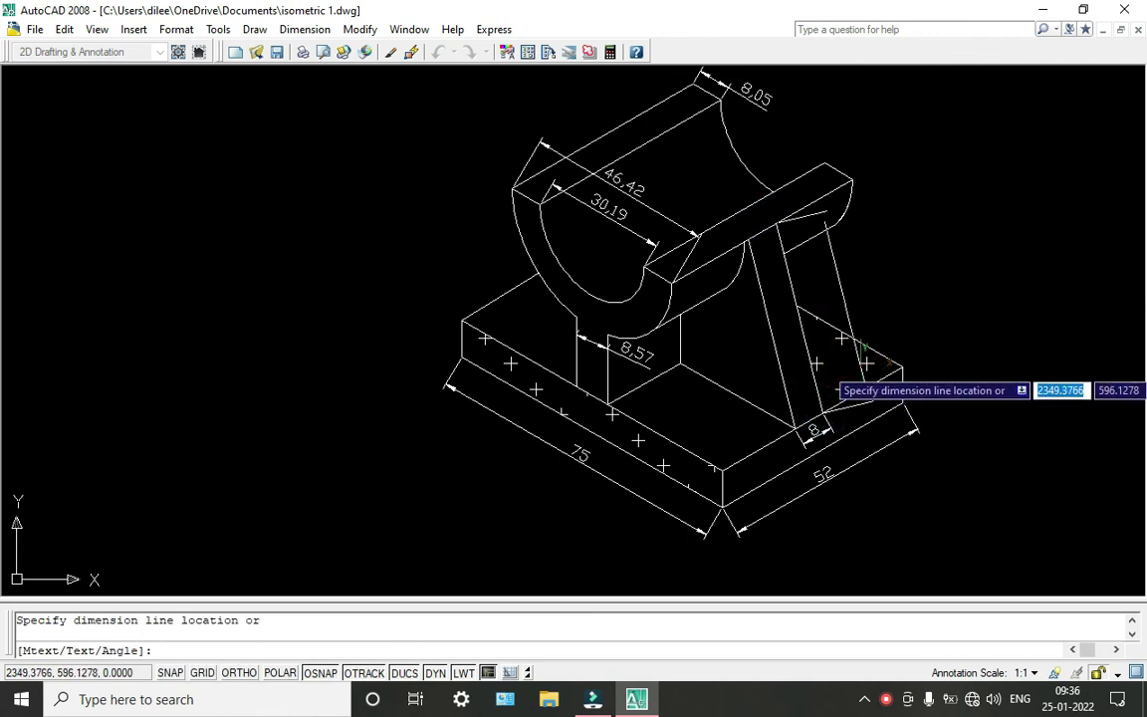
left_click(862, 366)
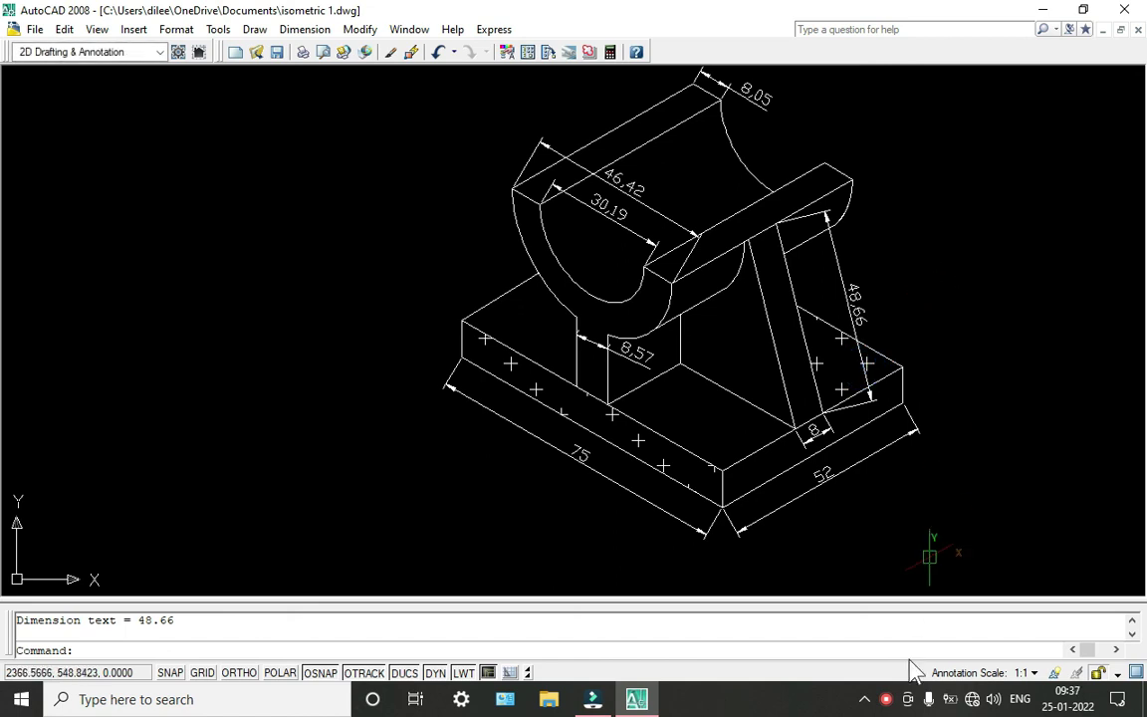
left_click(895, 705)
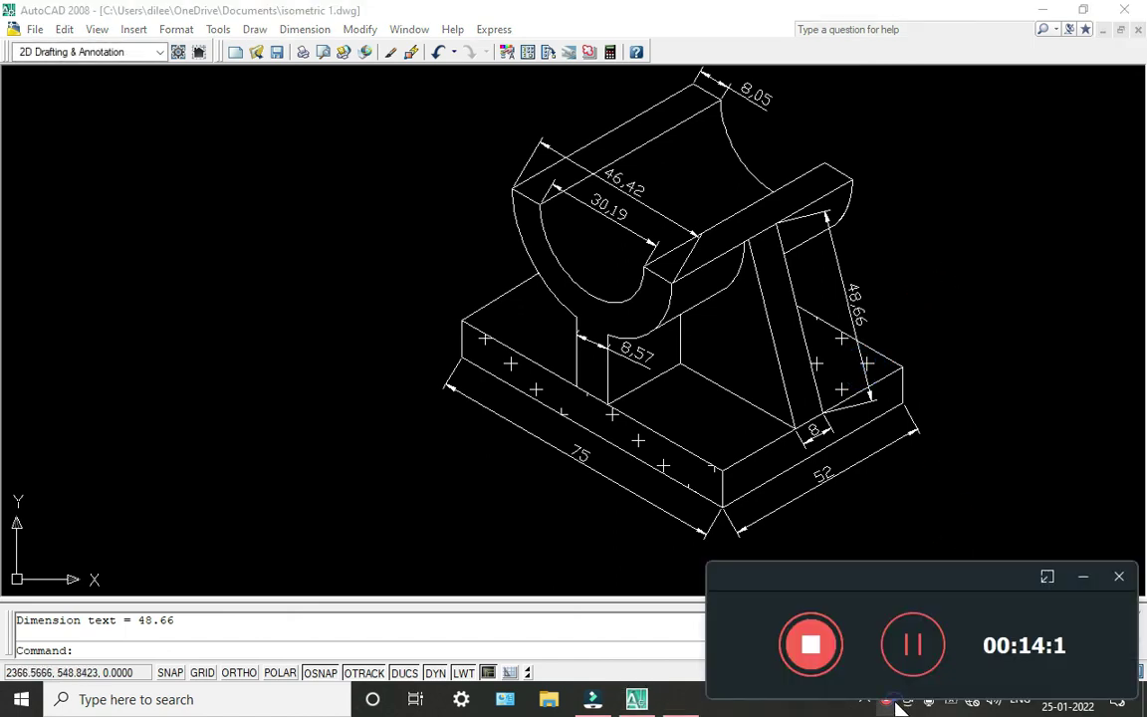
left_click(1084, 577)
scroll(569, 340, "up", 3)
scroll(569, 340, "down", 2)
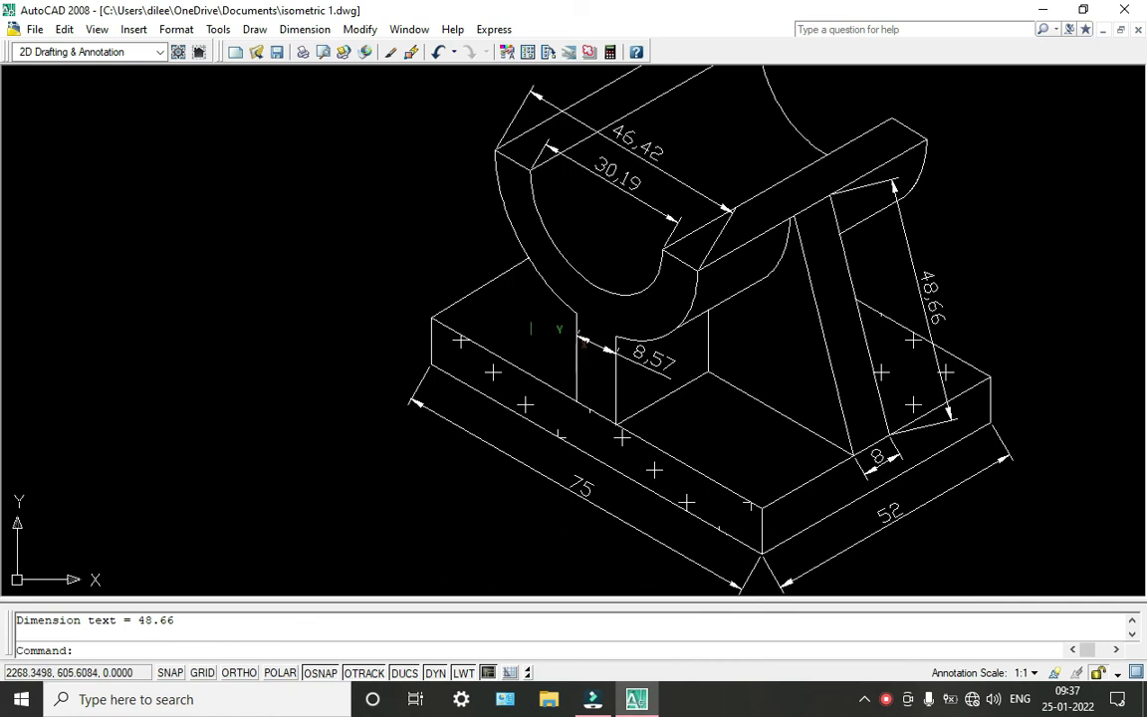
left_click(96, 31)
mouse_move(133, 376)
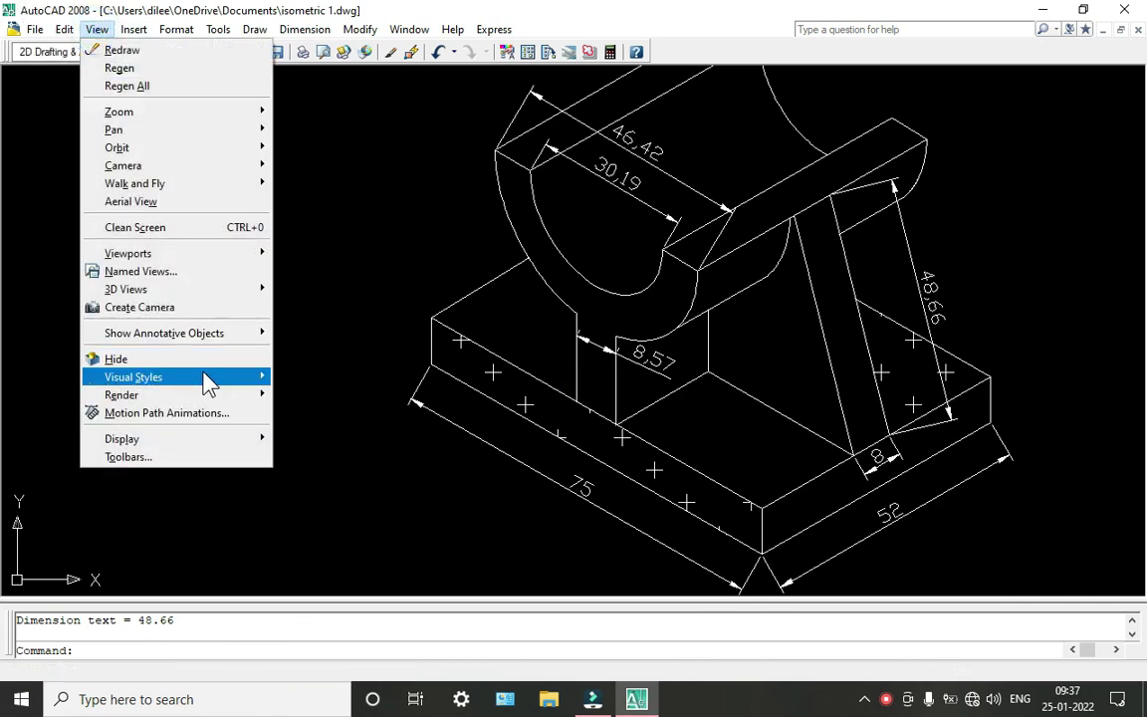
left_click(304, 421)
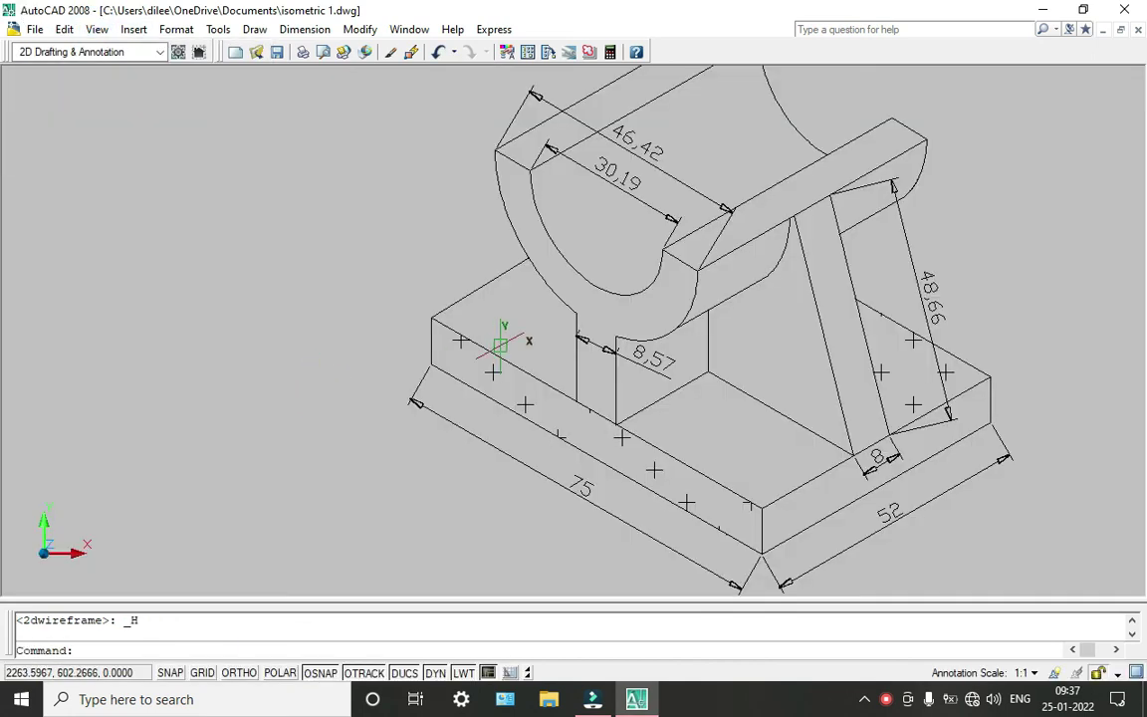
scroll(500, 345, "down", 4)
scroll(500, 345, "up", 5)
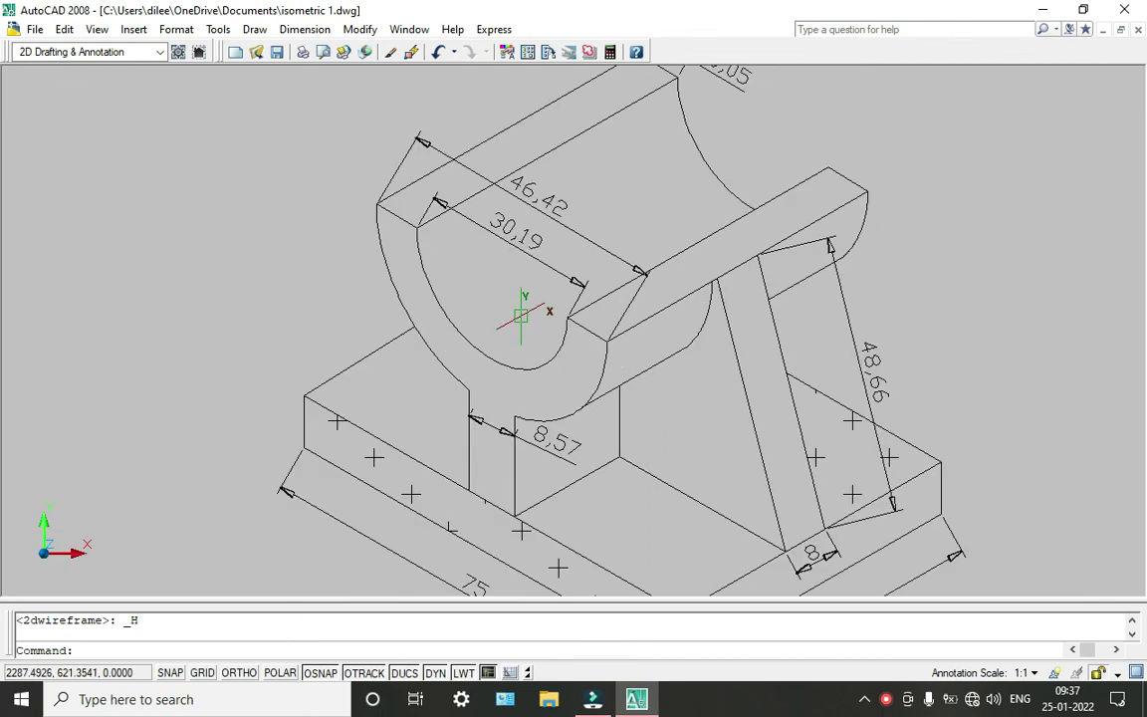
scroll(520, 316, "down", 1)
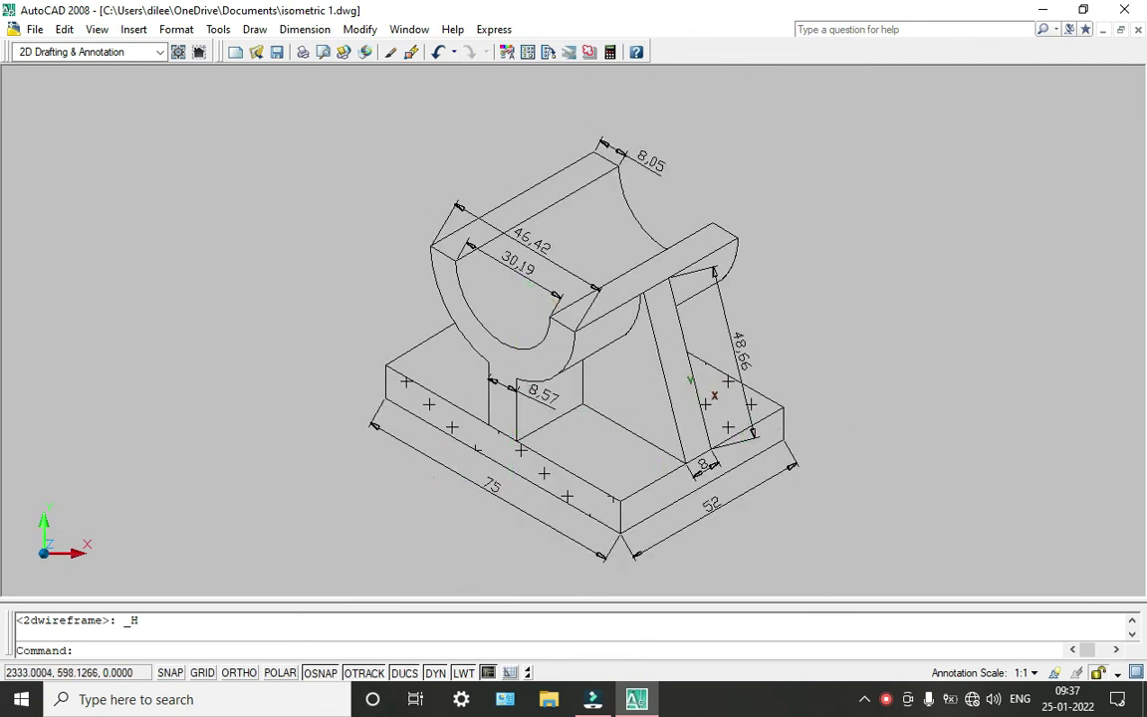
left_click(96, 28)
mouse_move(133, 376)
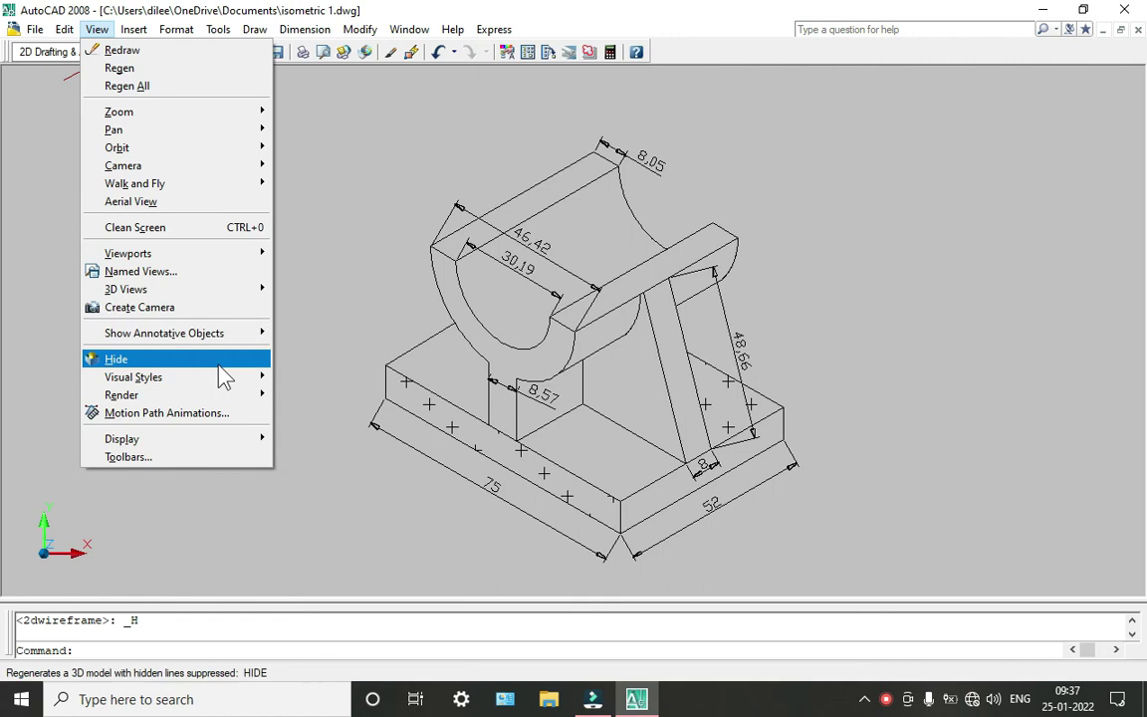
left_click(327, 468)
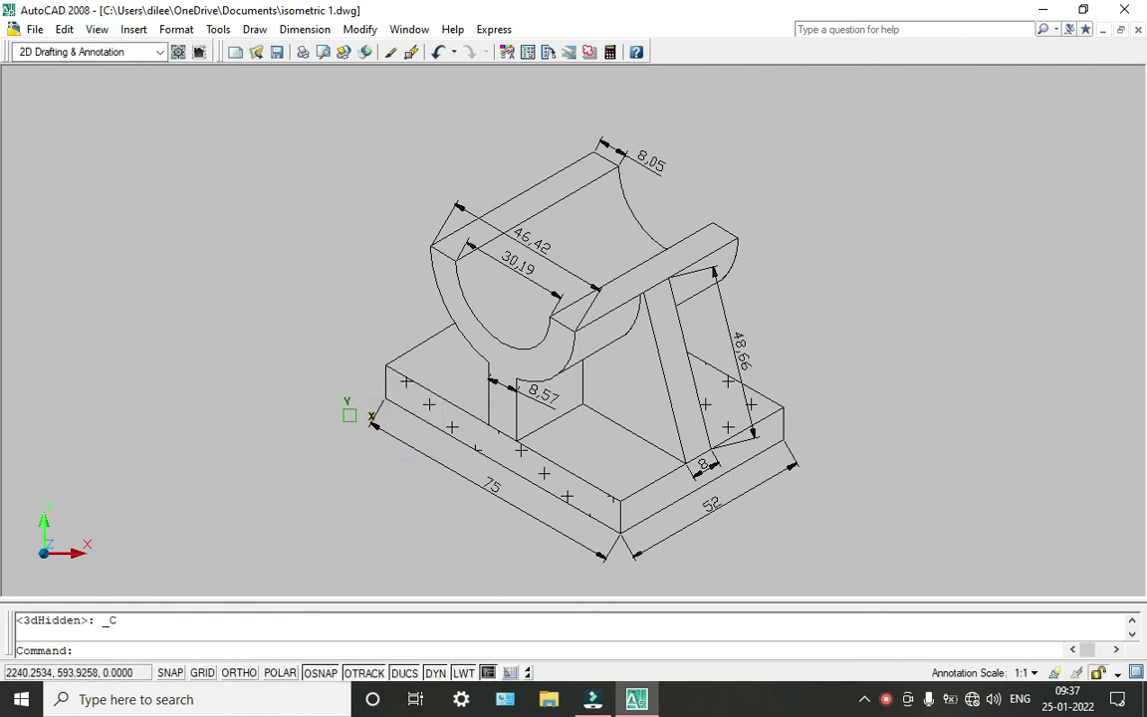
scroll(567, 239, "up", 3)
scroll(598, 243, "up", 1)
scroll(626, 252, "down", 4)
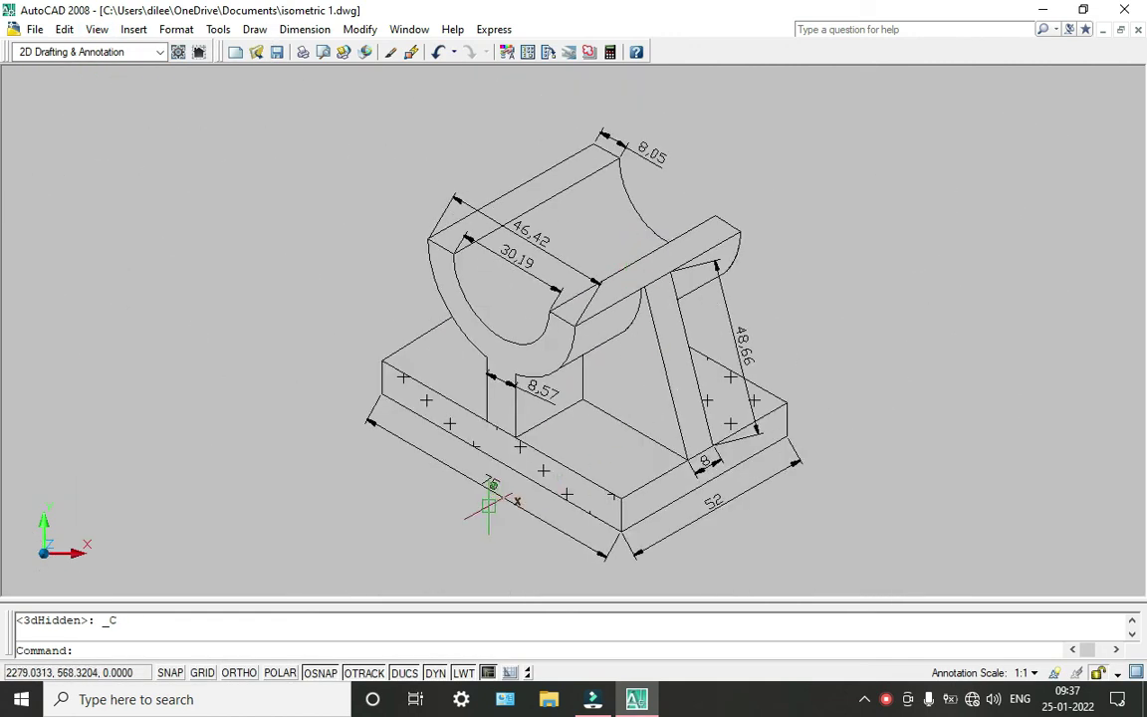
left_click(96, 29)
mouse_move(133, 376)
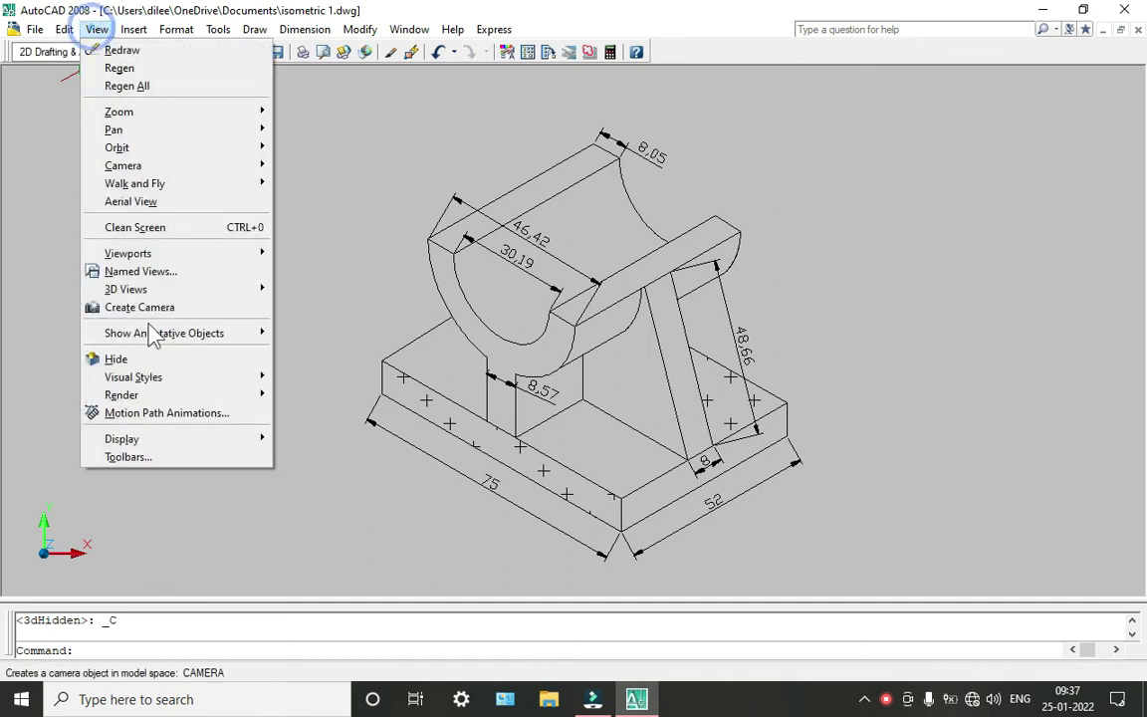
left_click(299, 377)
scroll(612, 366, "up", 2)
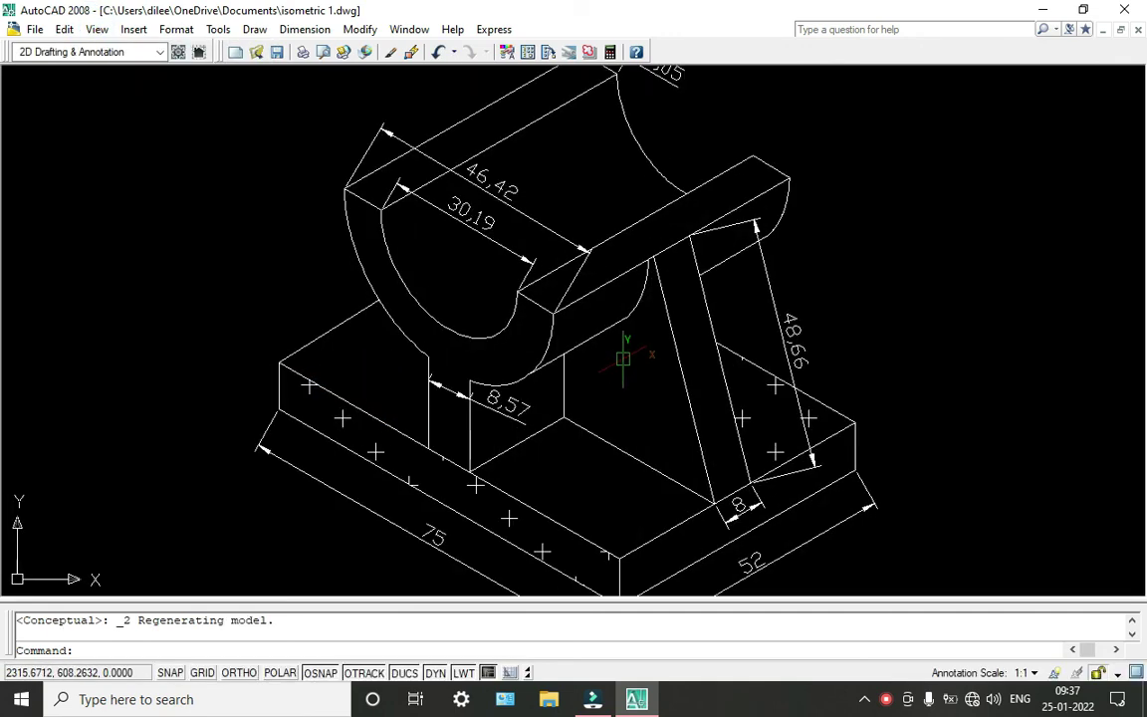
scroll(622, 357, "down", 2)
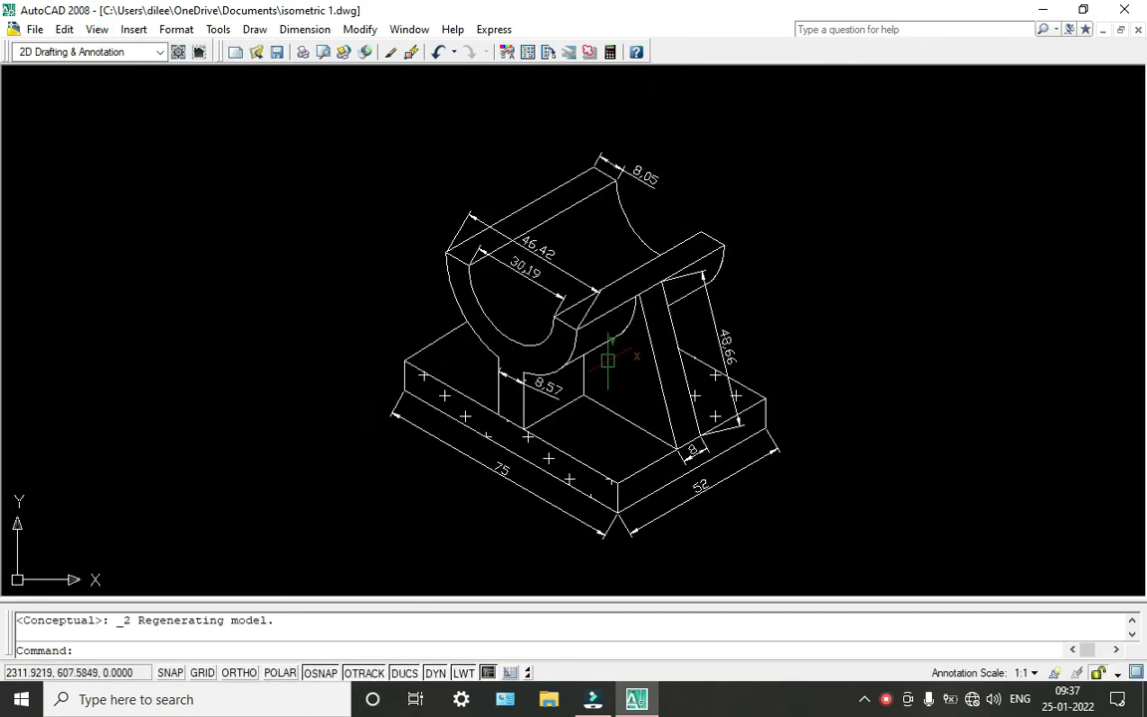
- Start a hatch using the JIS_STN_2.5 pattern from the Other Predefined palette
type("h")
key("Return")
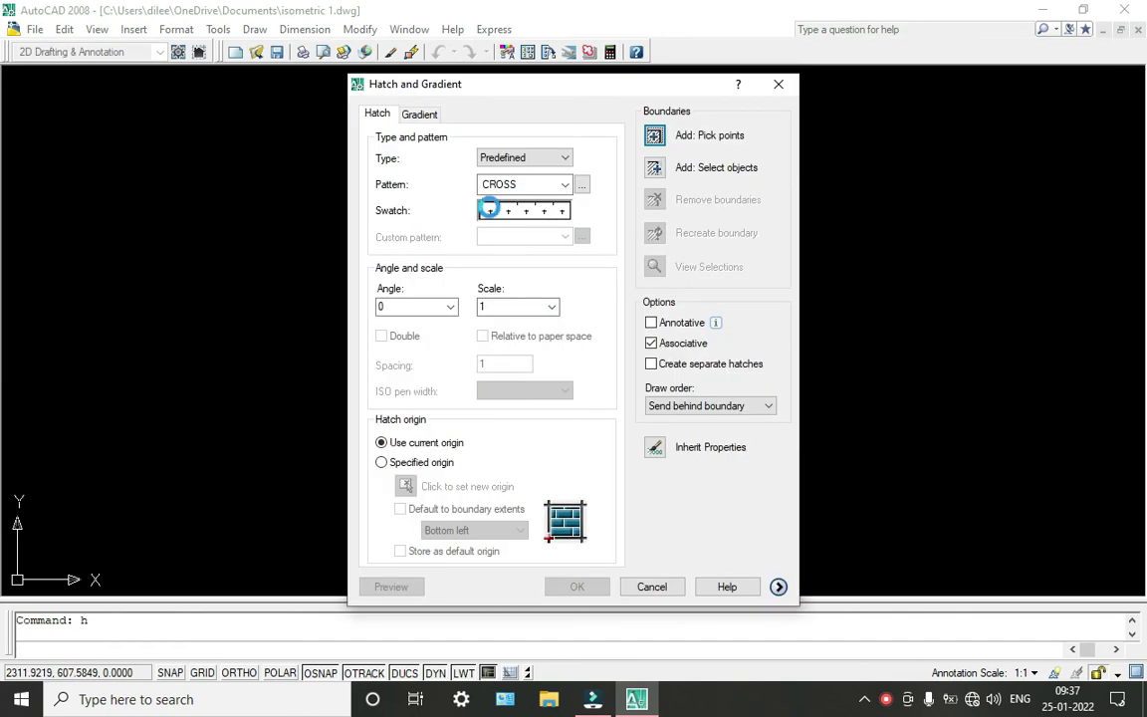
left_click(489, 209)
scroll(537, 366, "down", 2)
scroll(543, 366, "down", 3)
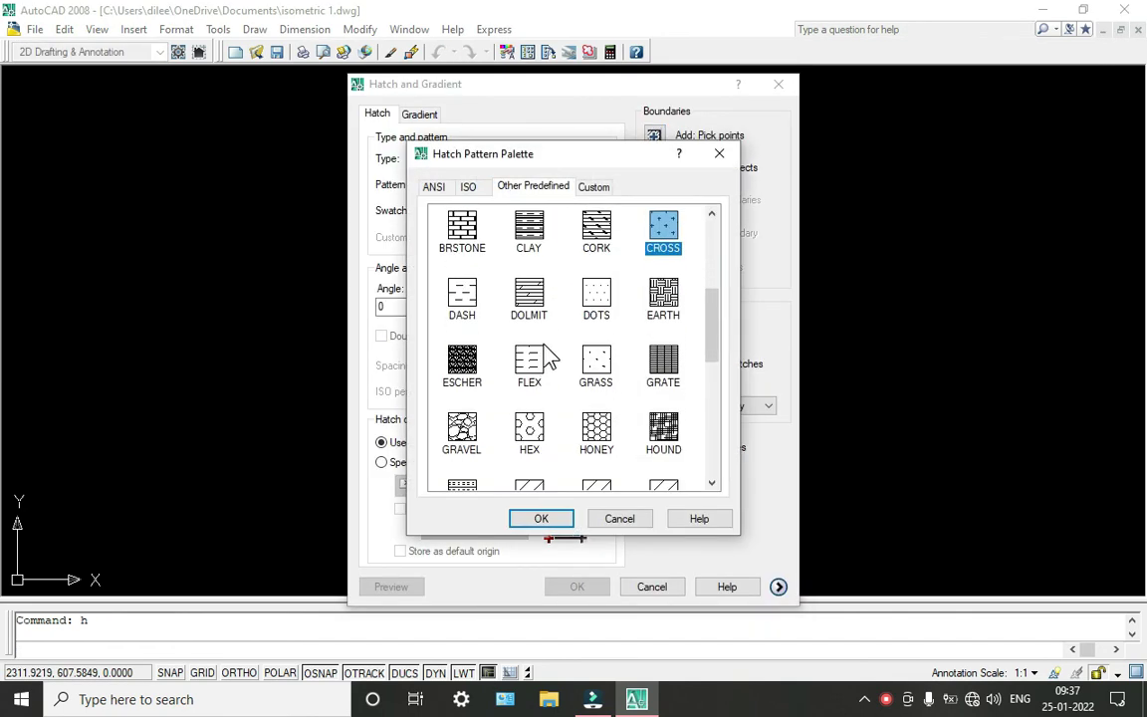
scroll(547, 356, "down", 2)
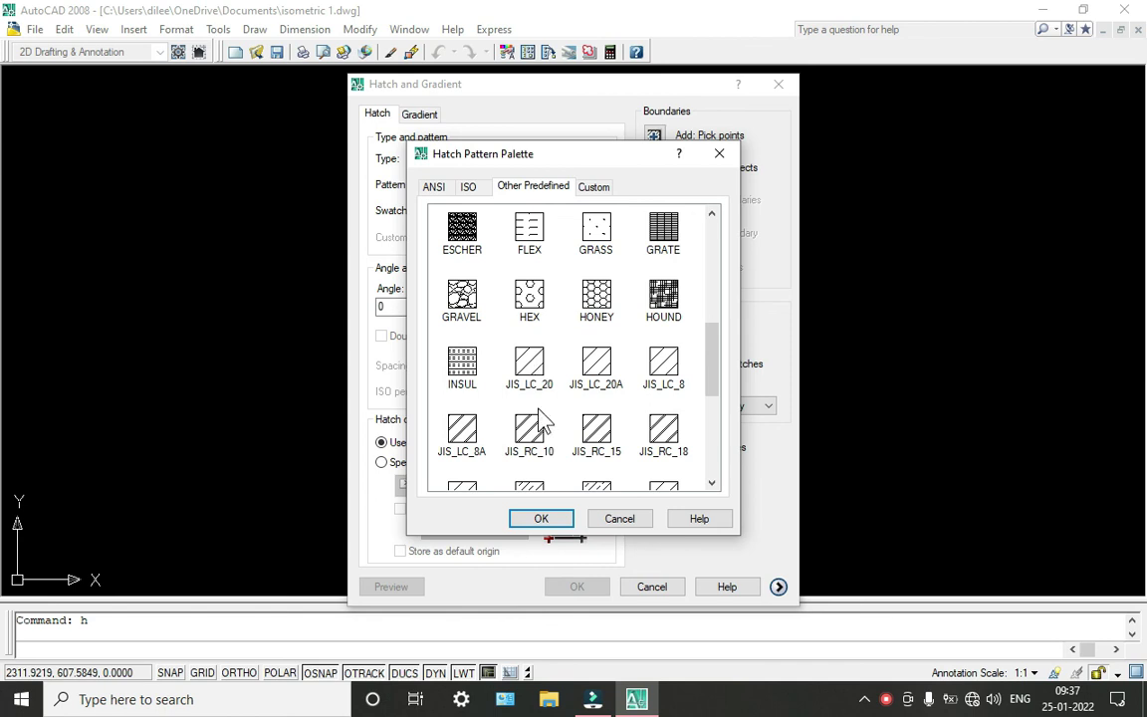
scroll(539, 410, "down", 2)
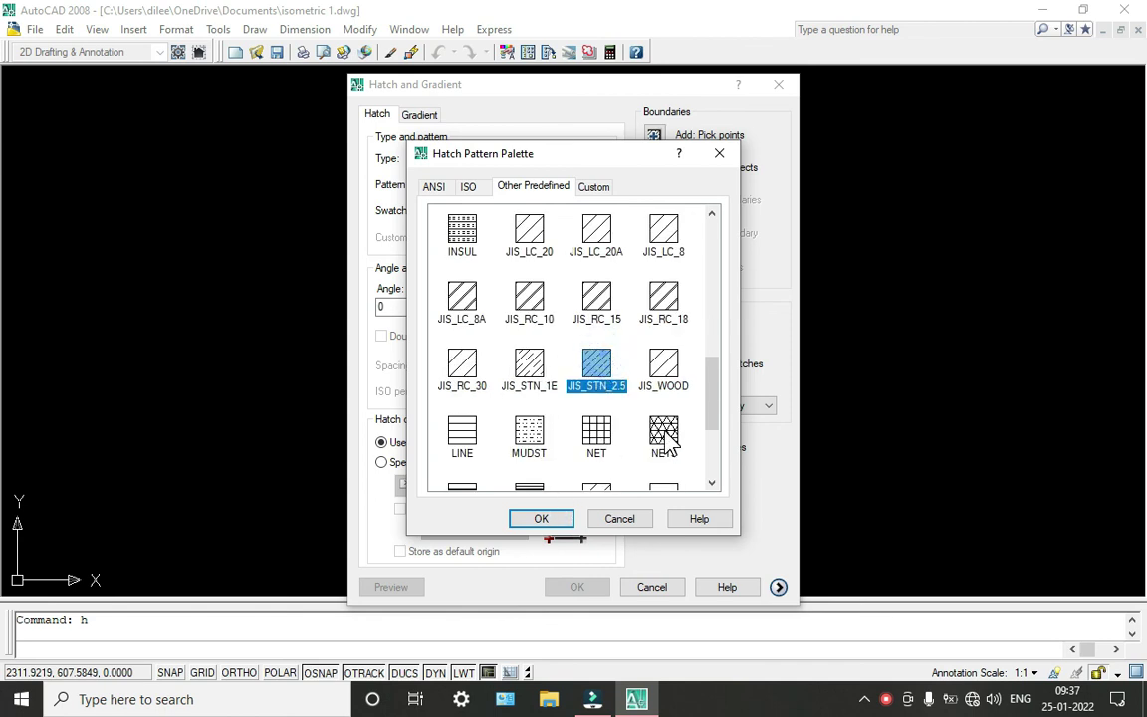
left_click(542, 519)
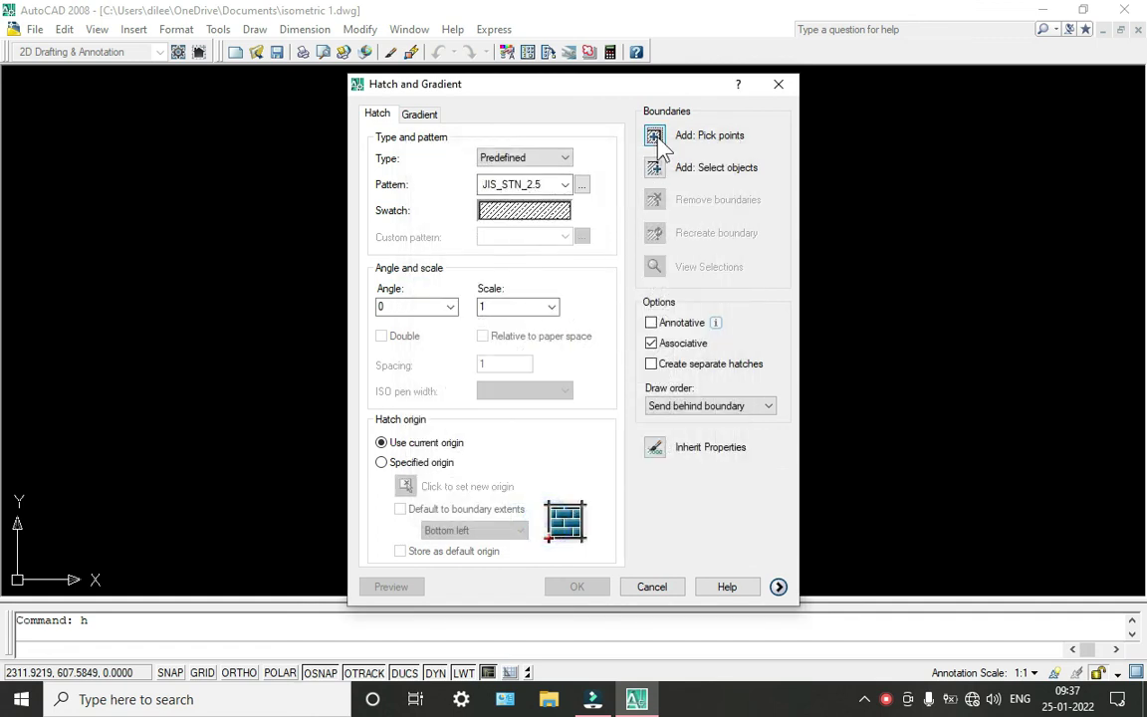
- Apply the JIS_STN_2.5 hatch inside the saddle and web front face
left_click(654, 137)
left_click(546, 341)
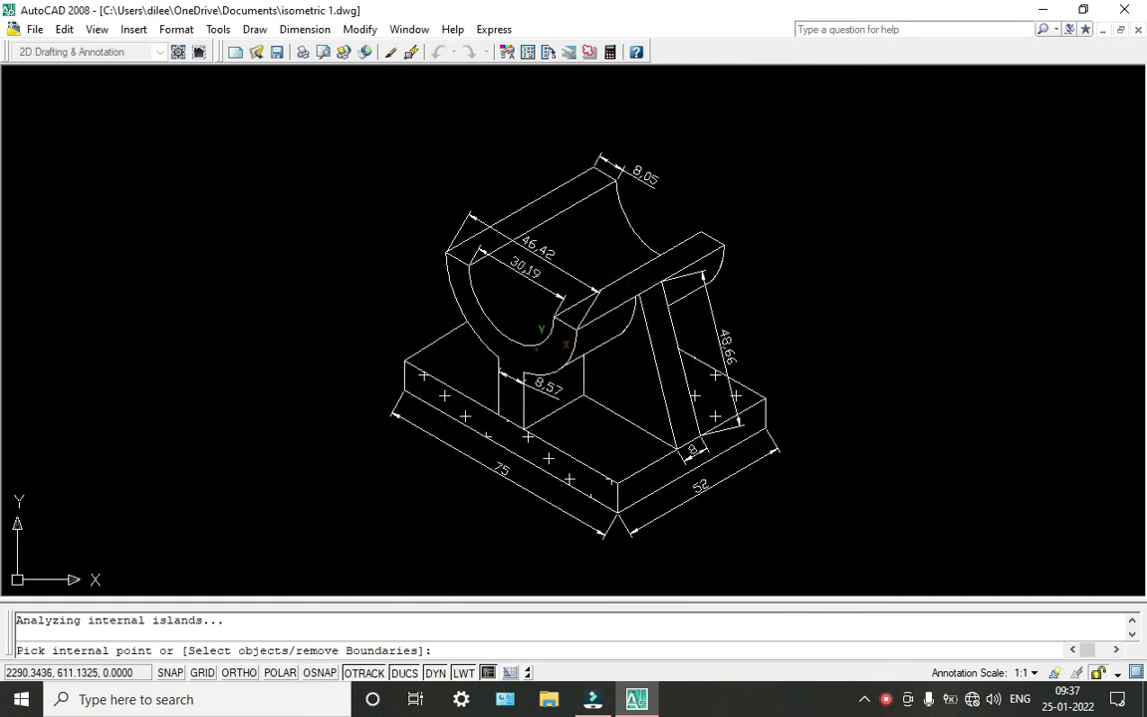
key("Return")
key("Return")
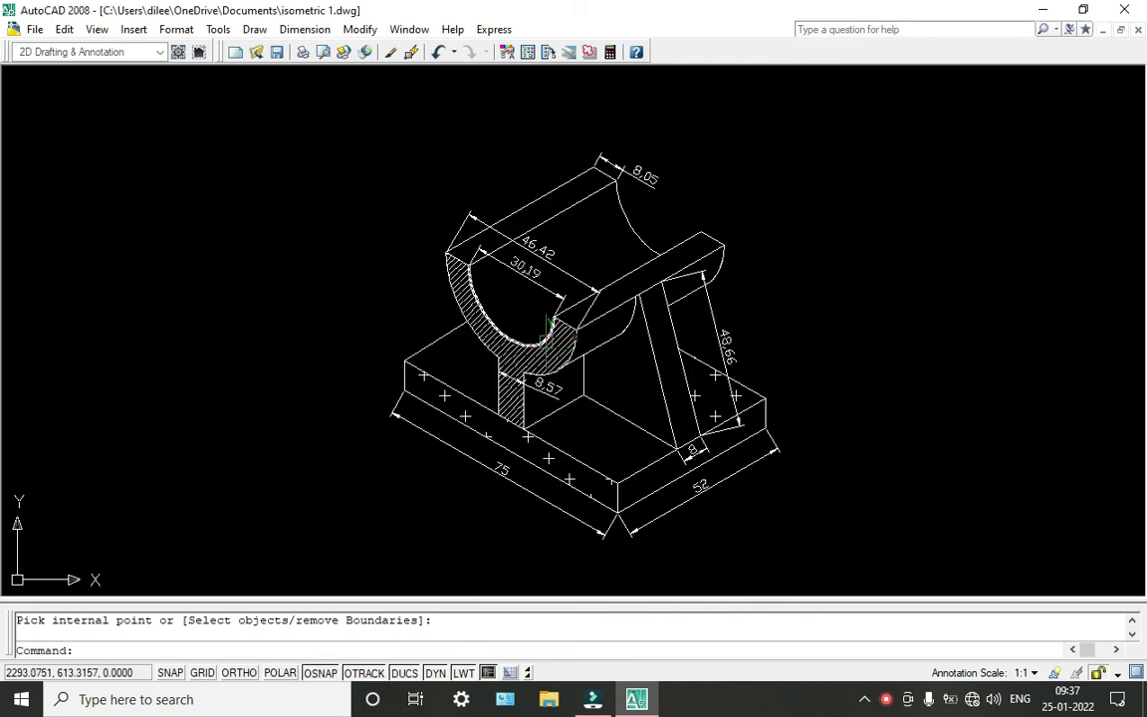
scroll(489, 345, "up", 3)
scroll(489, 345, "down", 2)
scroll(776, 580, "up", 1)
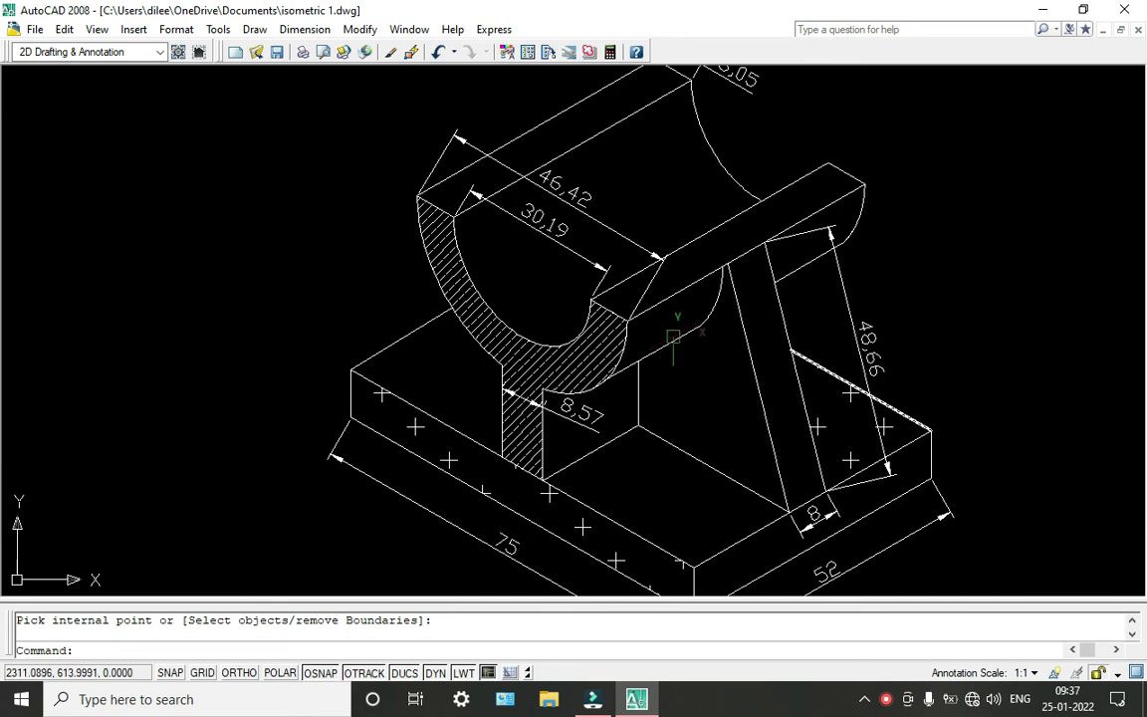
scroll(673, 337, "up", 2)
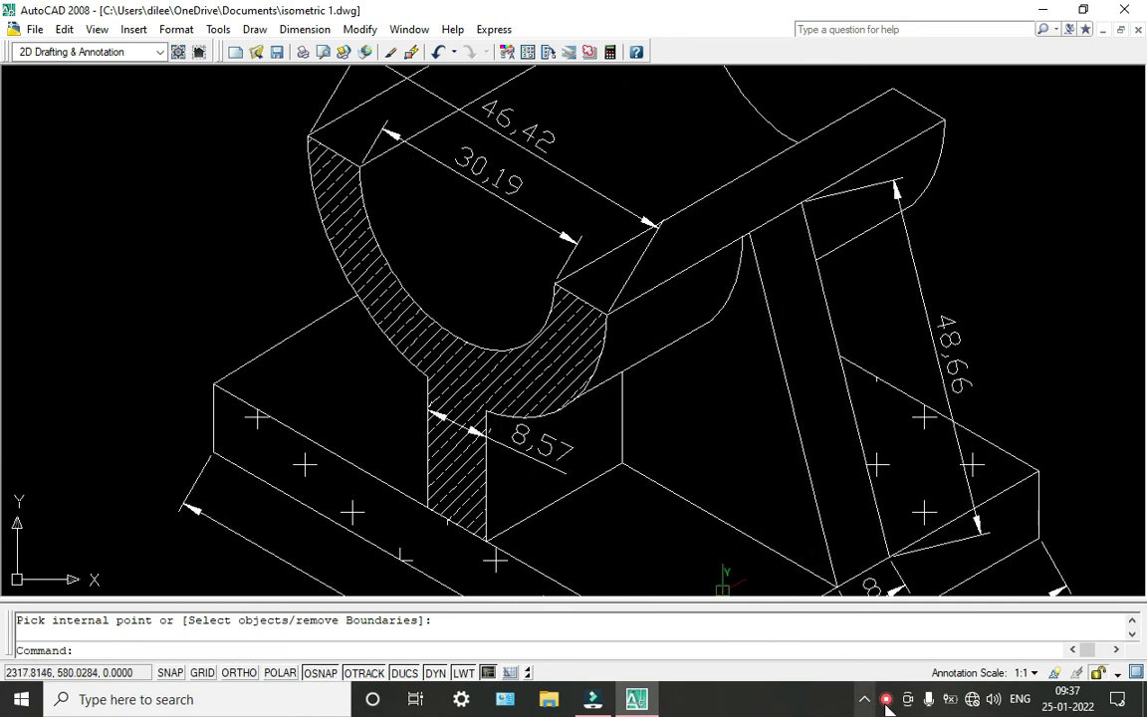